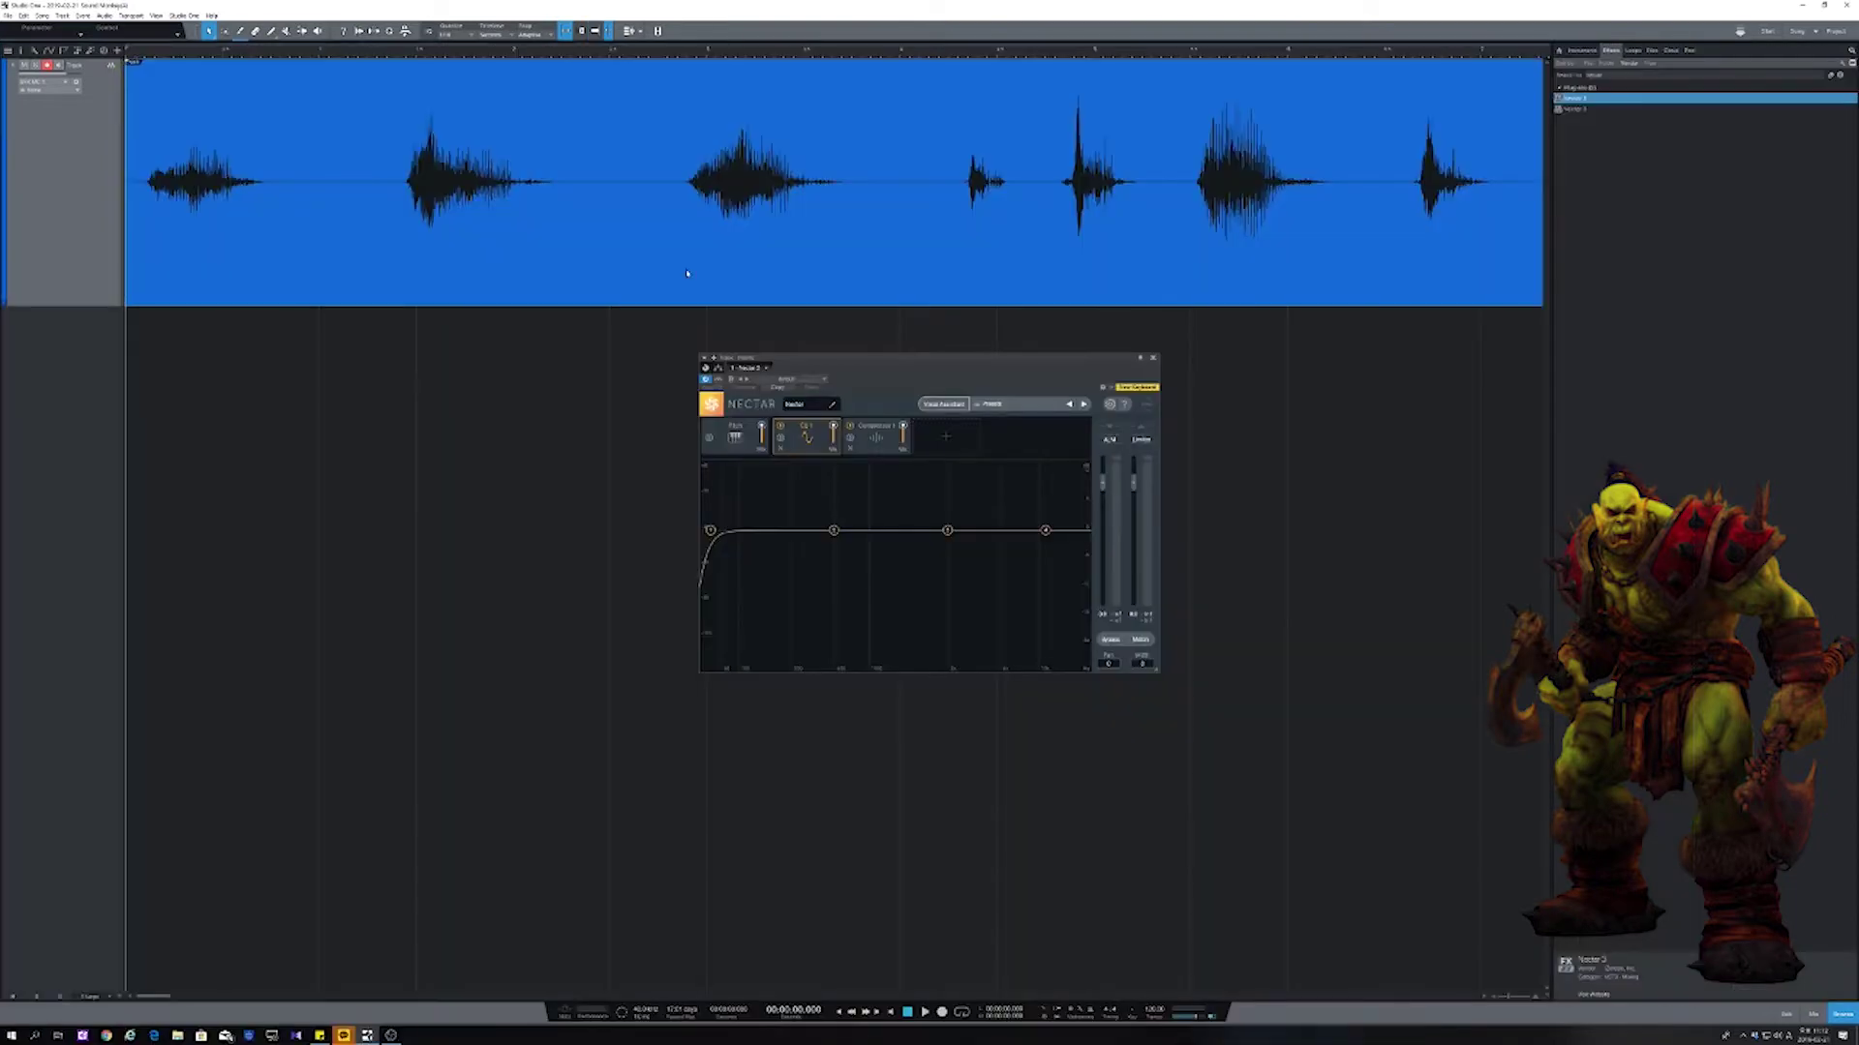
Step: Reposition the Nectar window and open its Pitch module with Correction enabled
drag(823, 358, 698, 340)
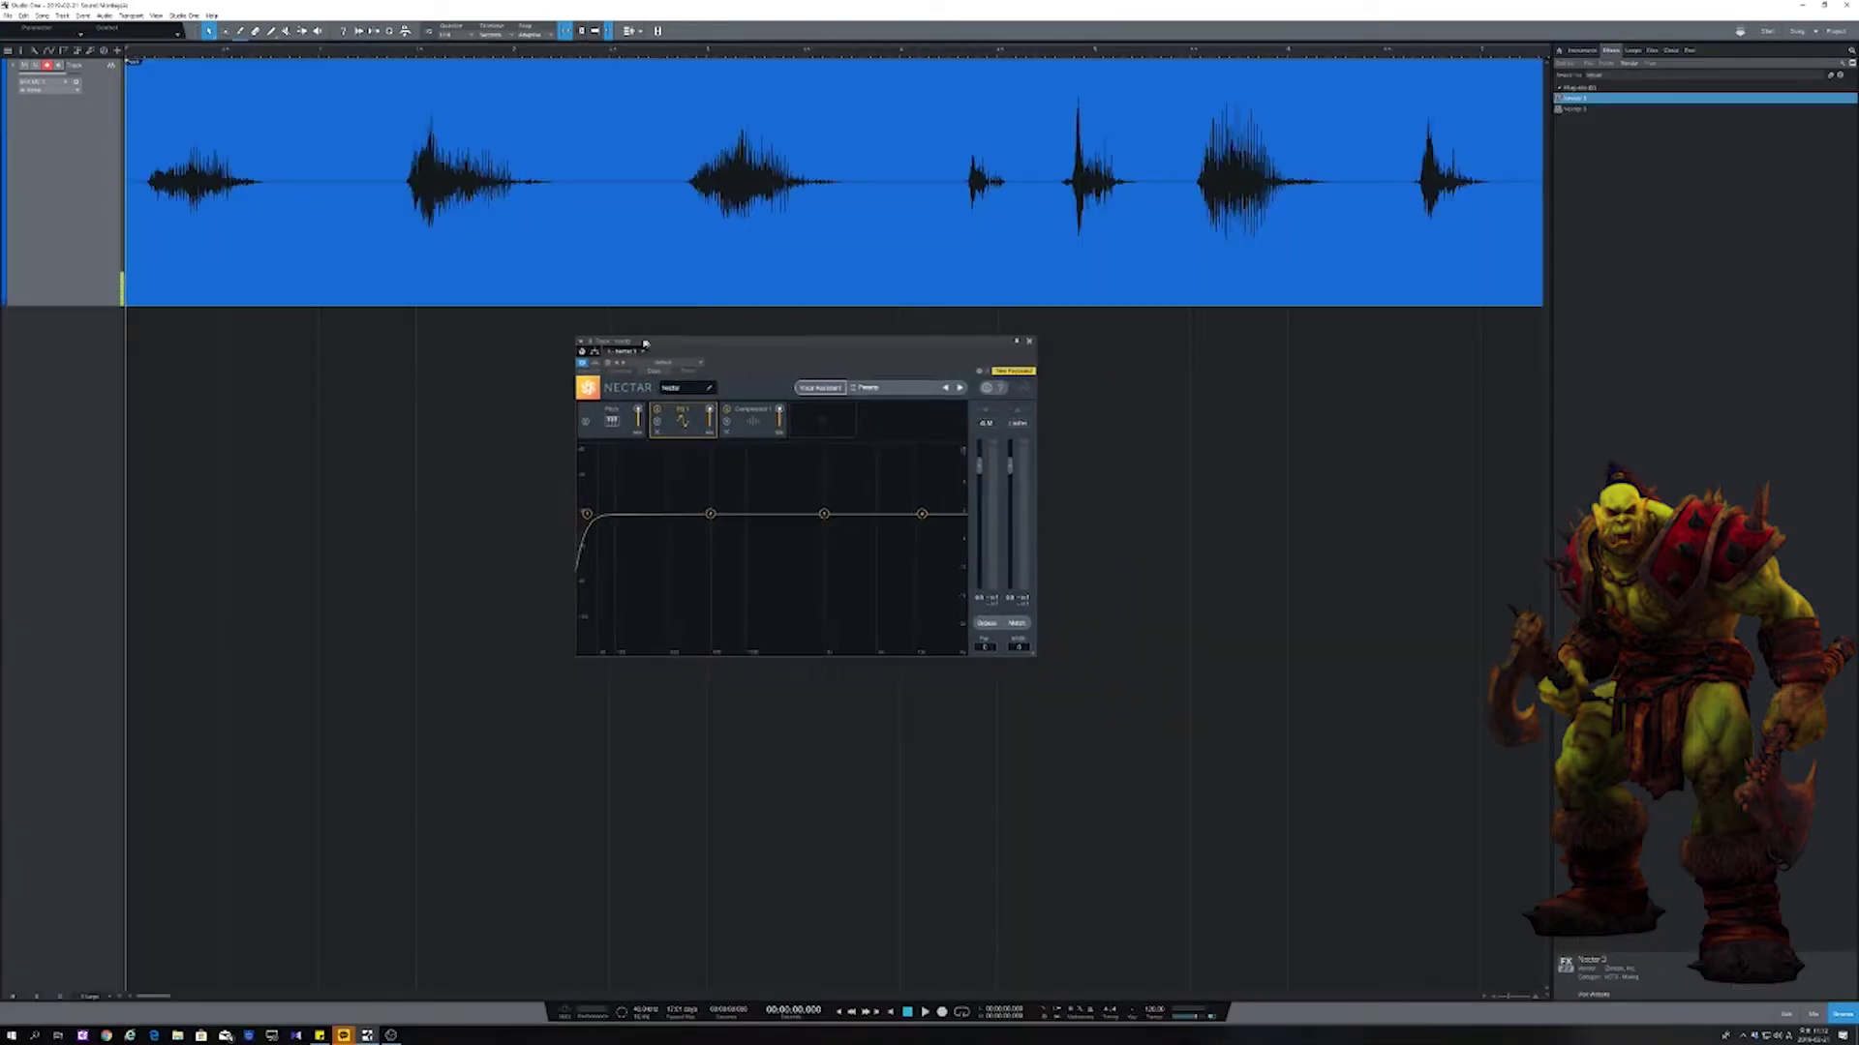
click(604, 405)
click(779, 466)
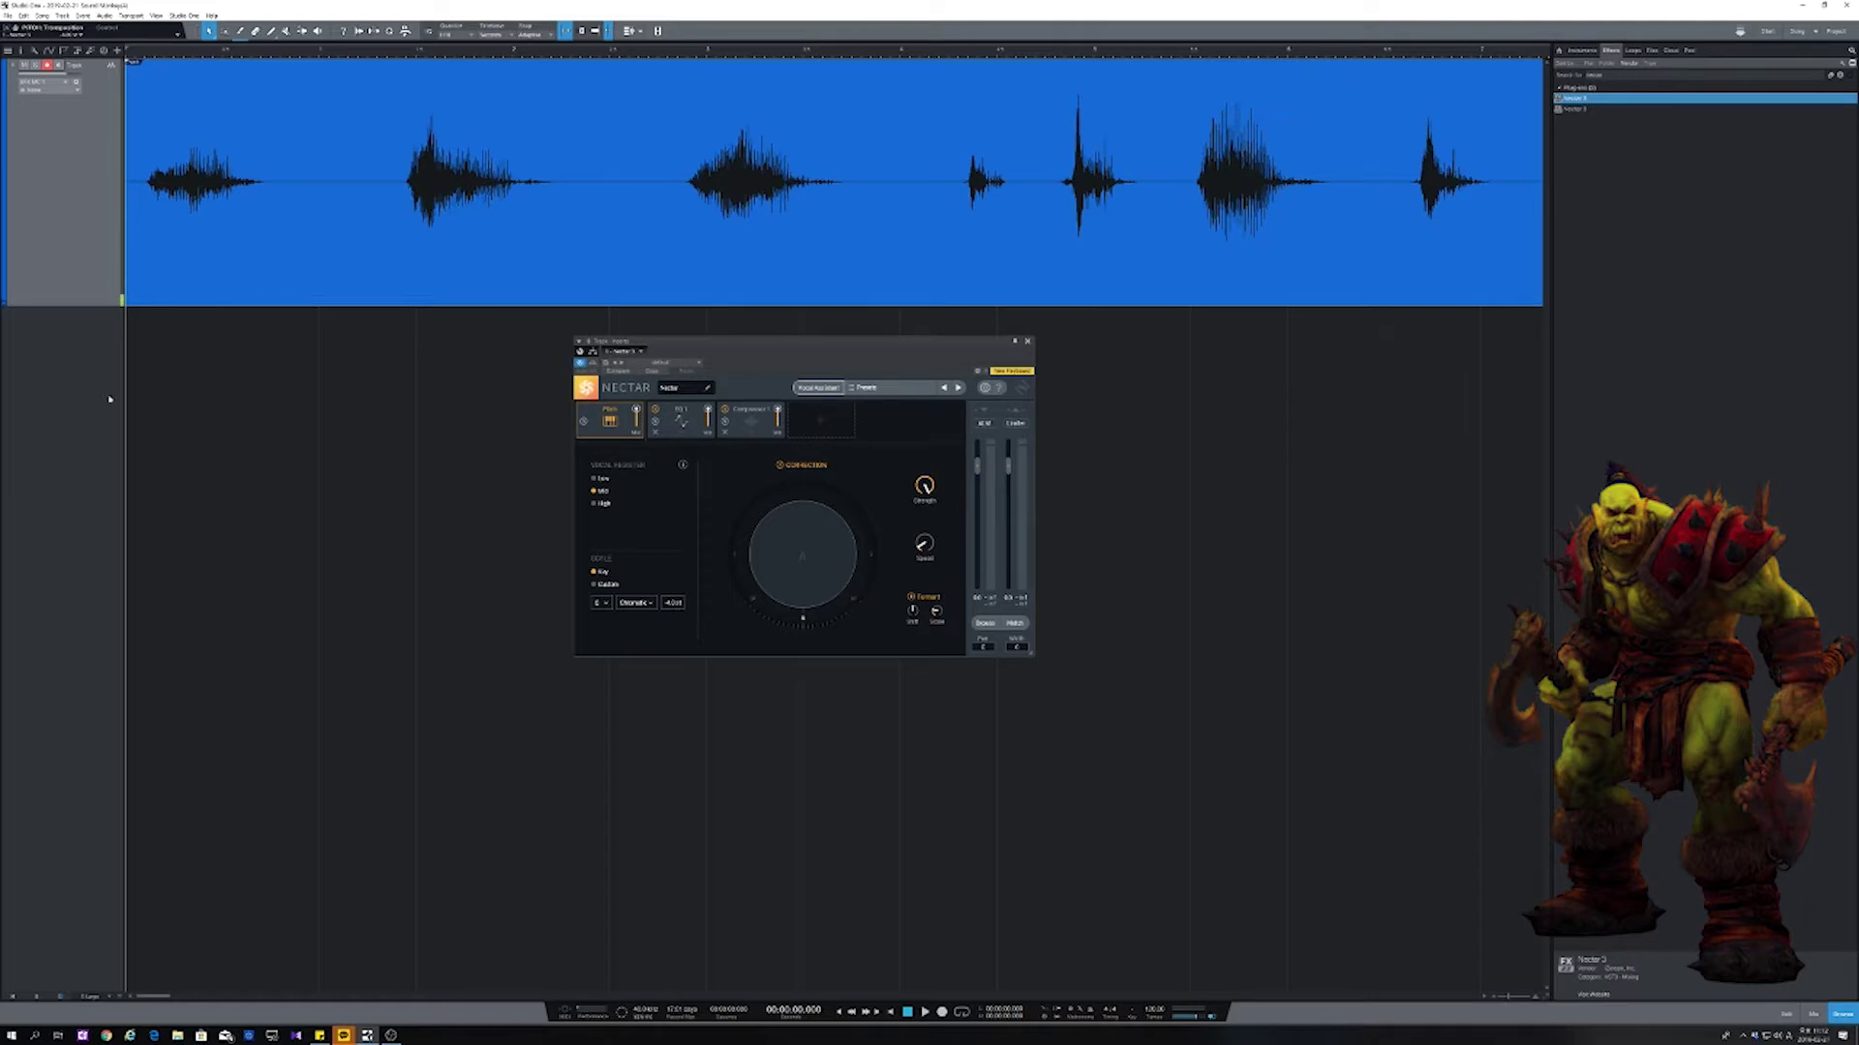
Step: Play the voice recording with Nectar's pitch Correction on and off for comparison, then leave Correction enabled
key(space)
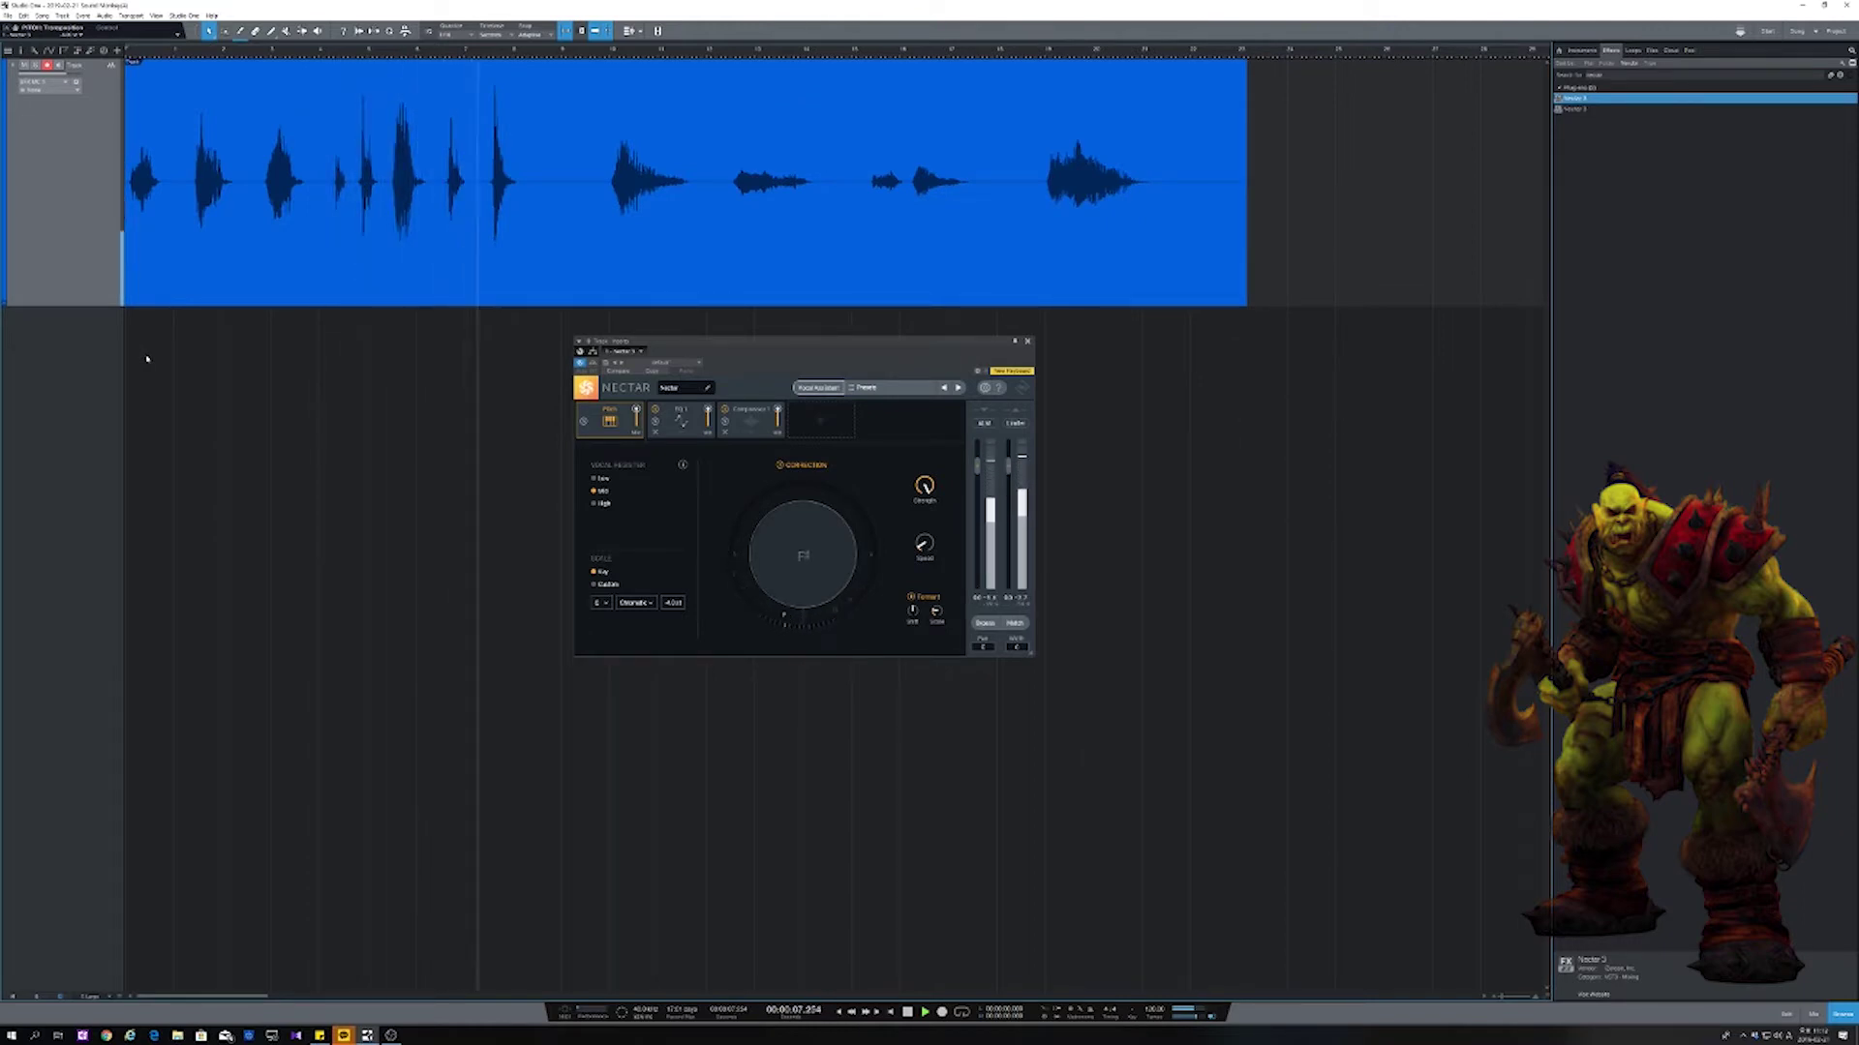
key(space)
key(comma)
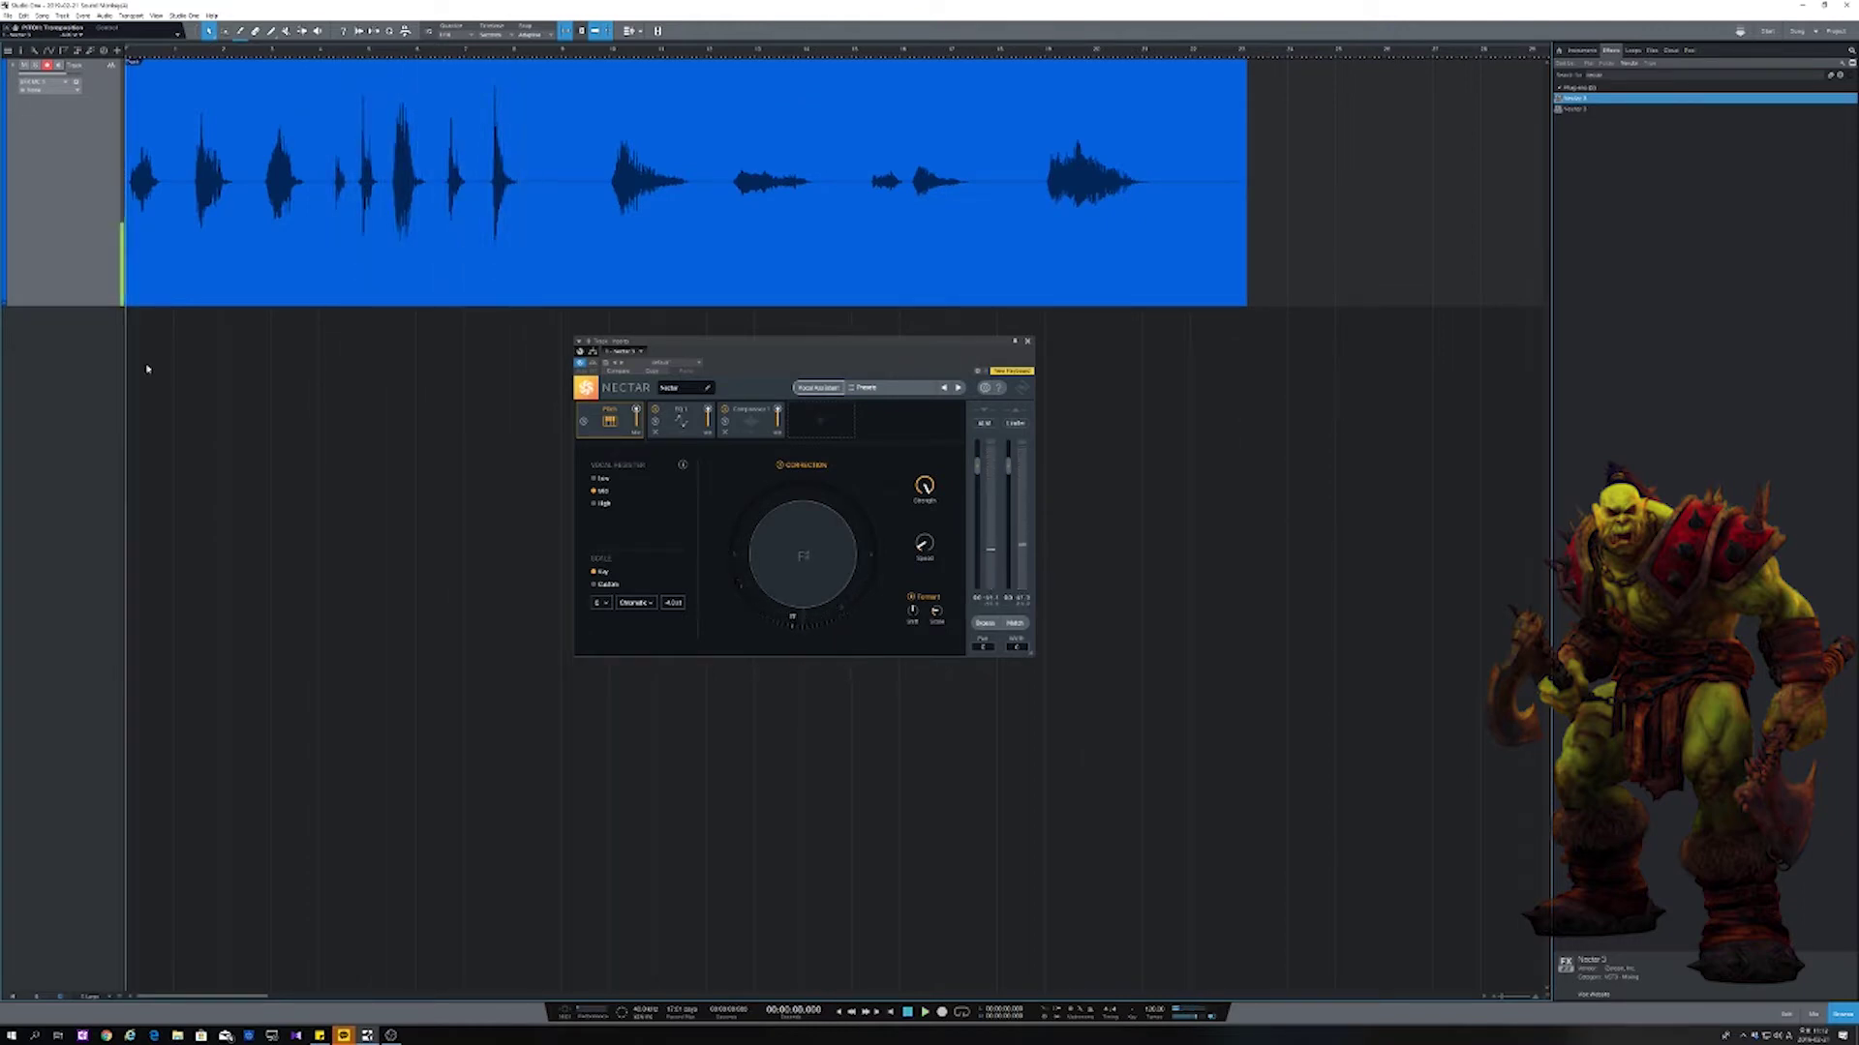
key(space)
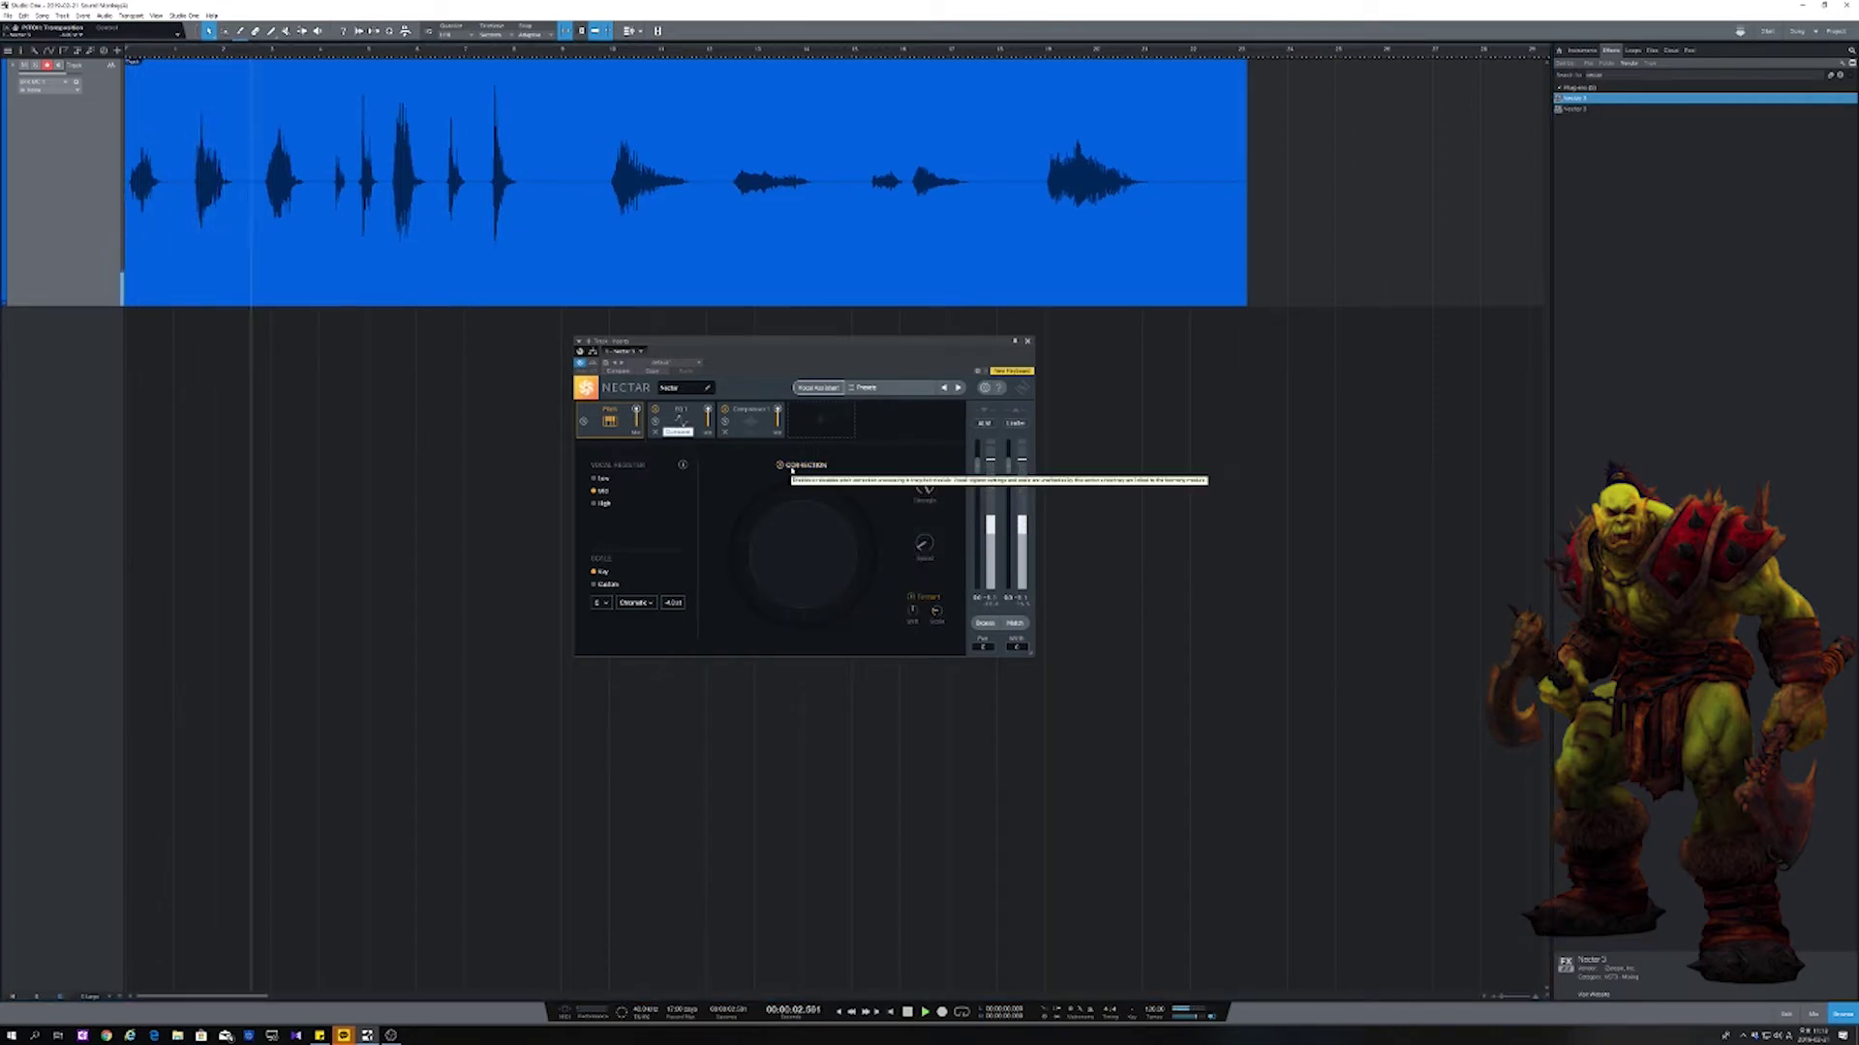
key(space)
click(791, 466)
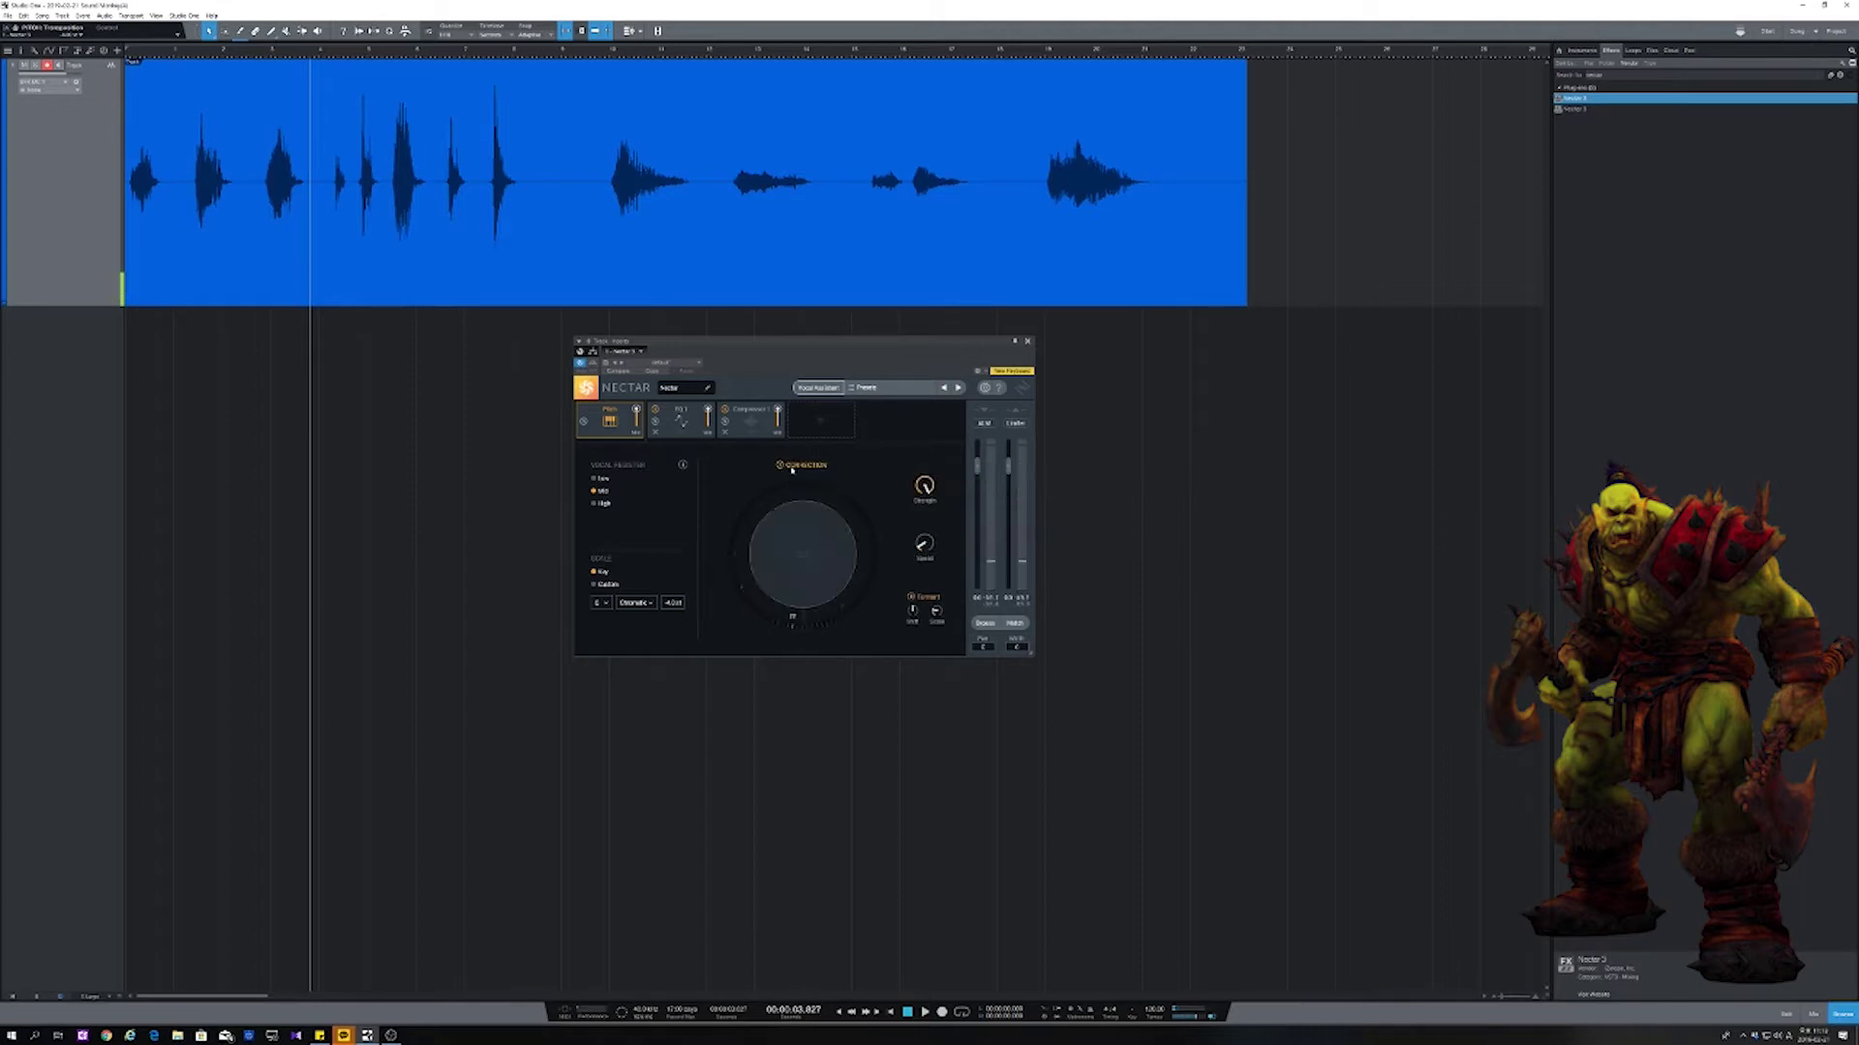
Step: Play the pitch-processed recording from the start, skipping ahead to its later vocal sounds
key(Home)
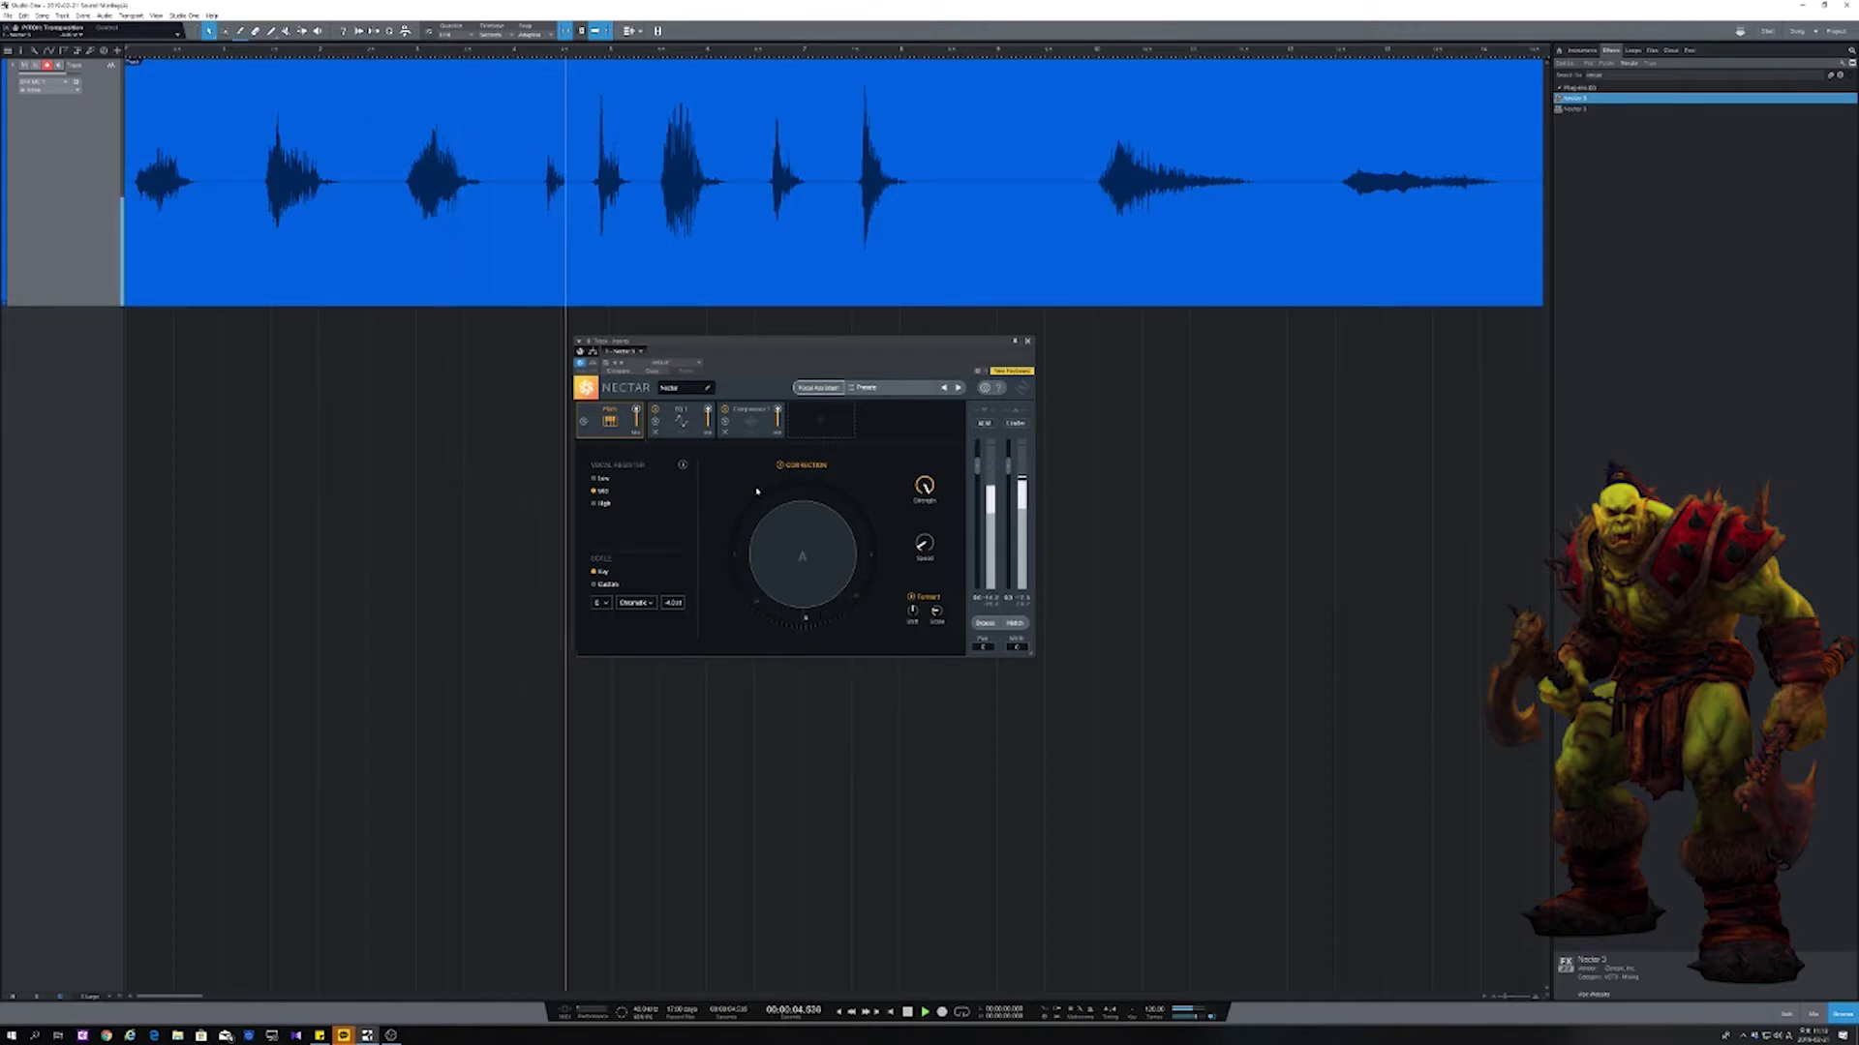
scroll(794, 90, down, 2)
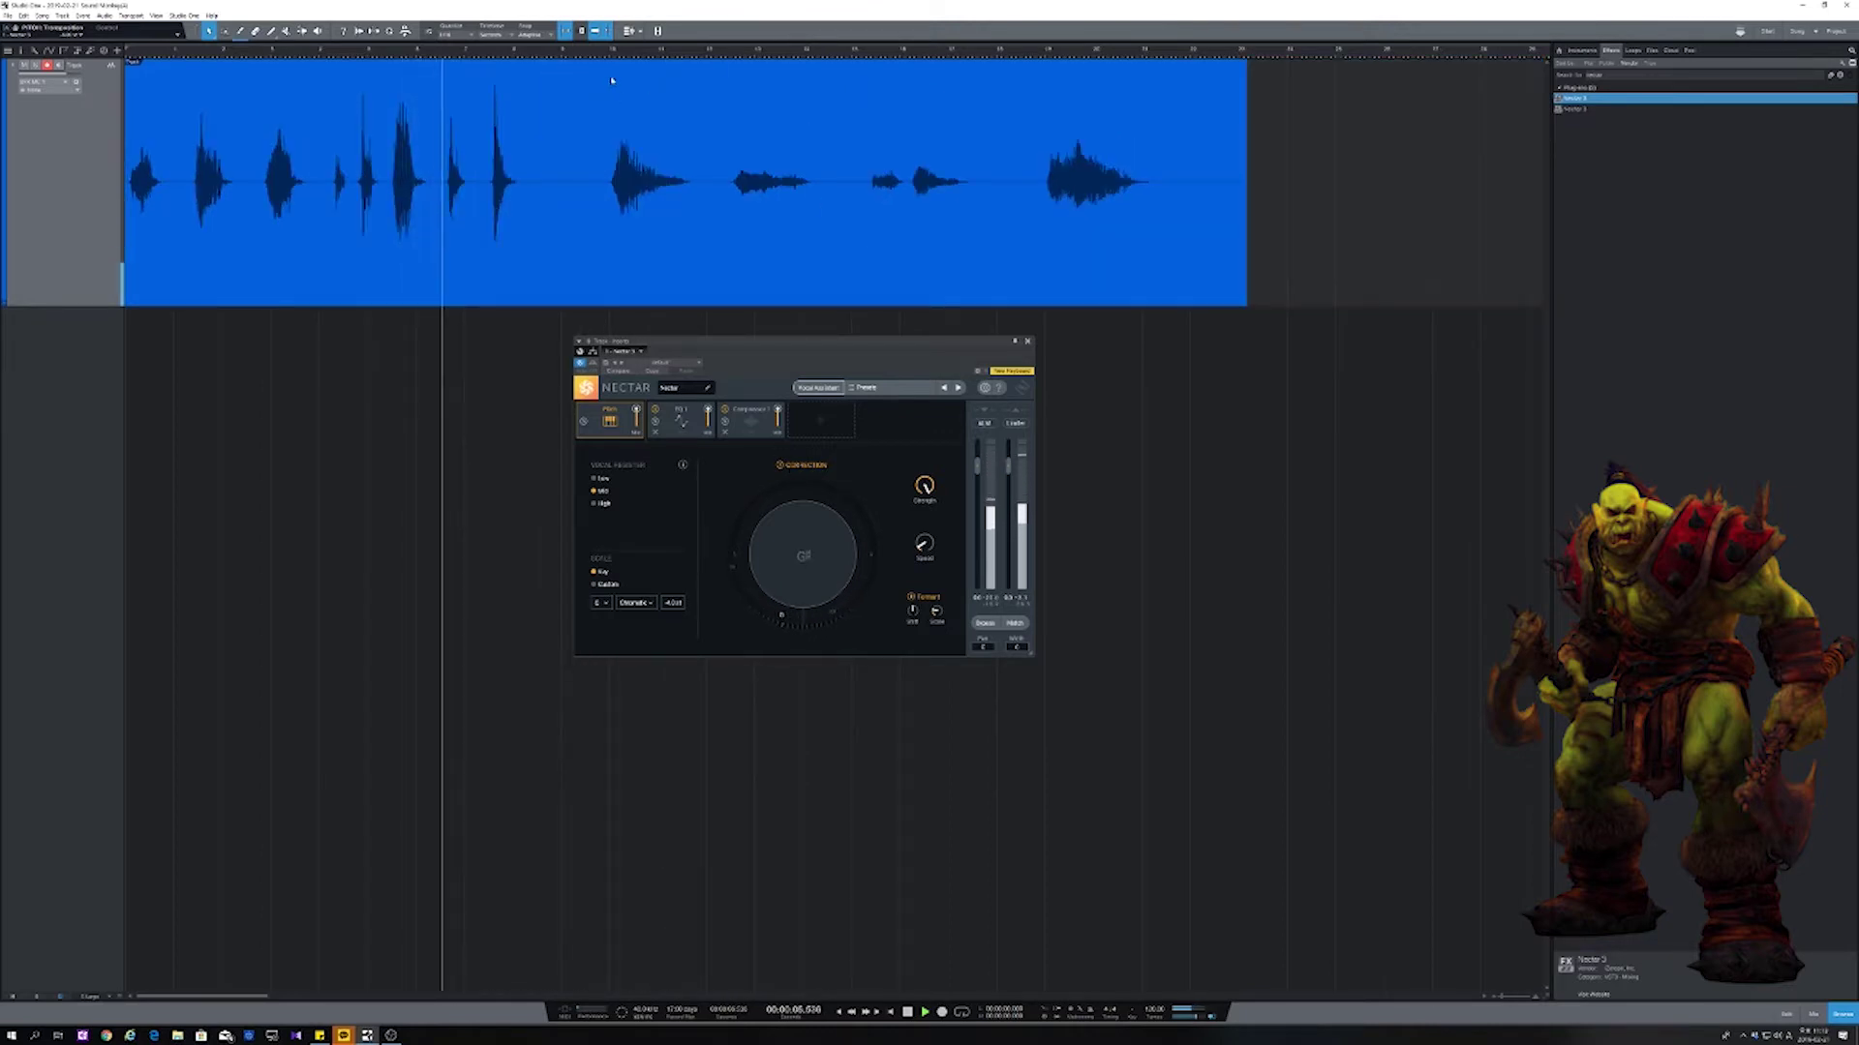
click(604, 56)
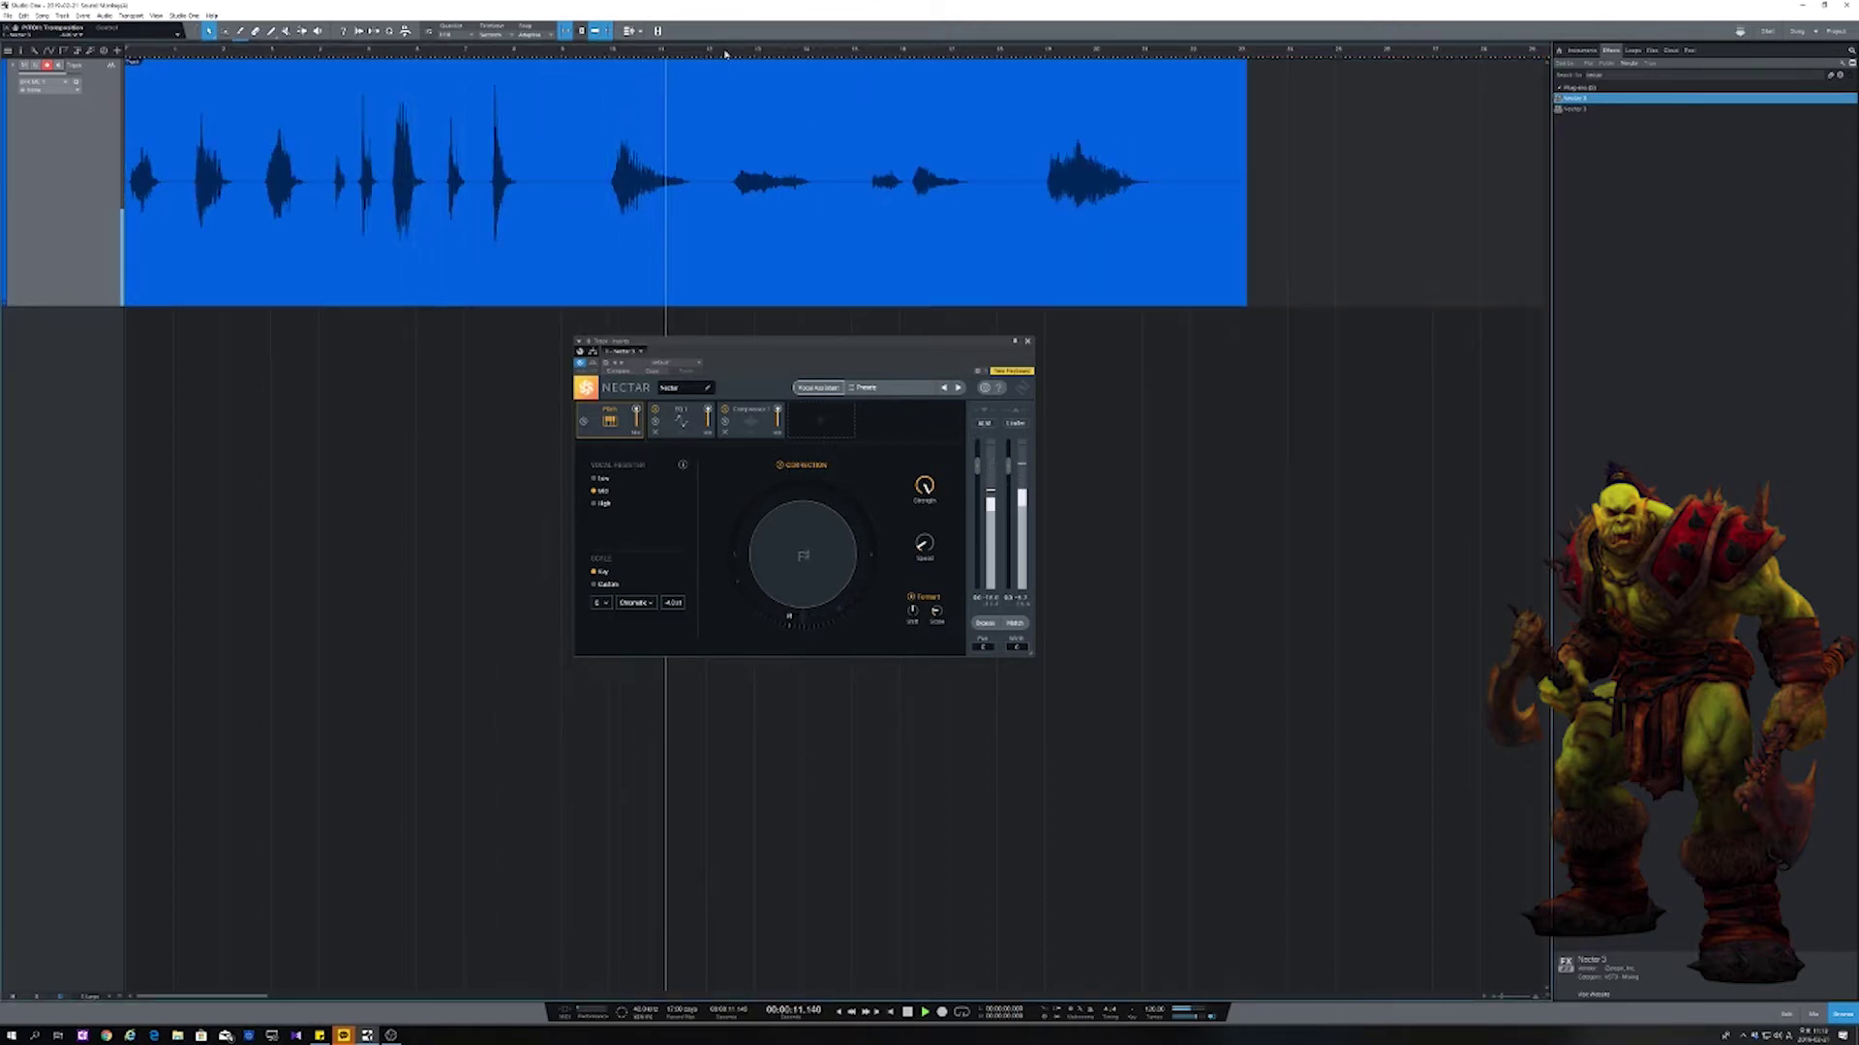
click(1028, 64)
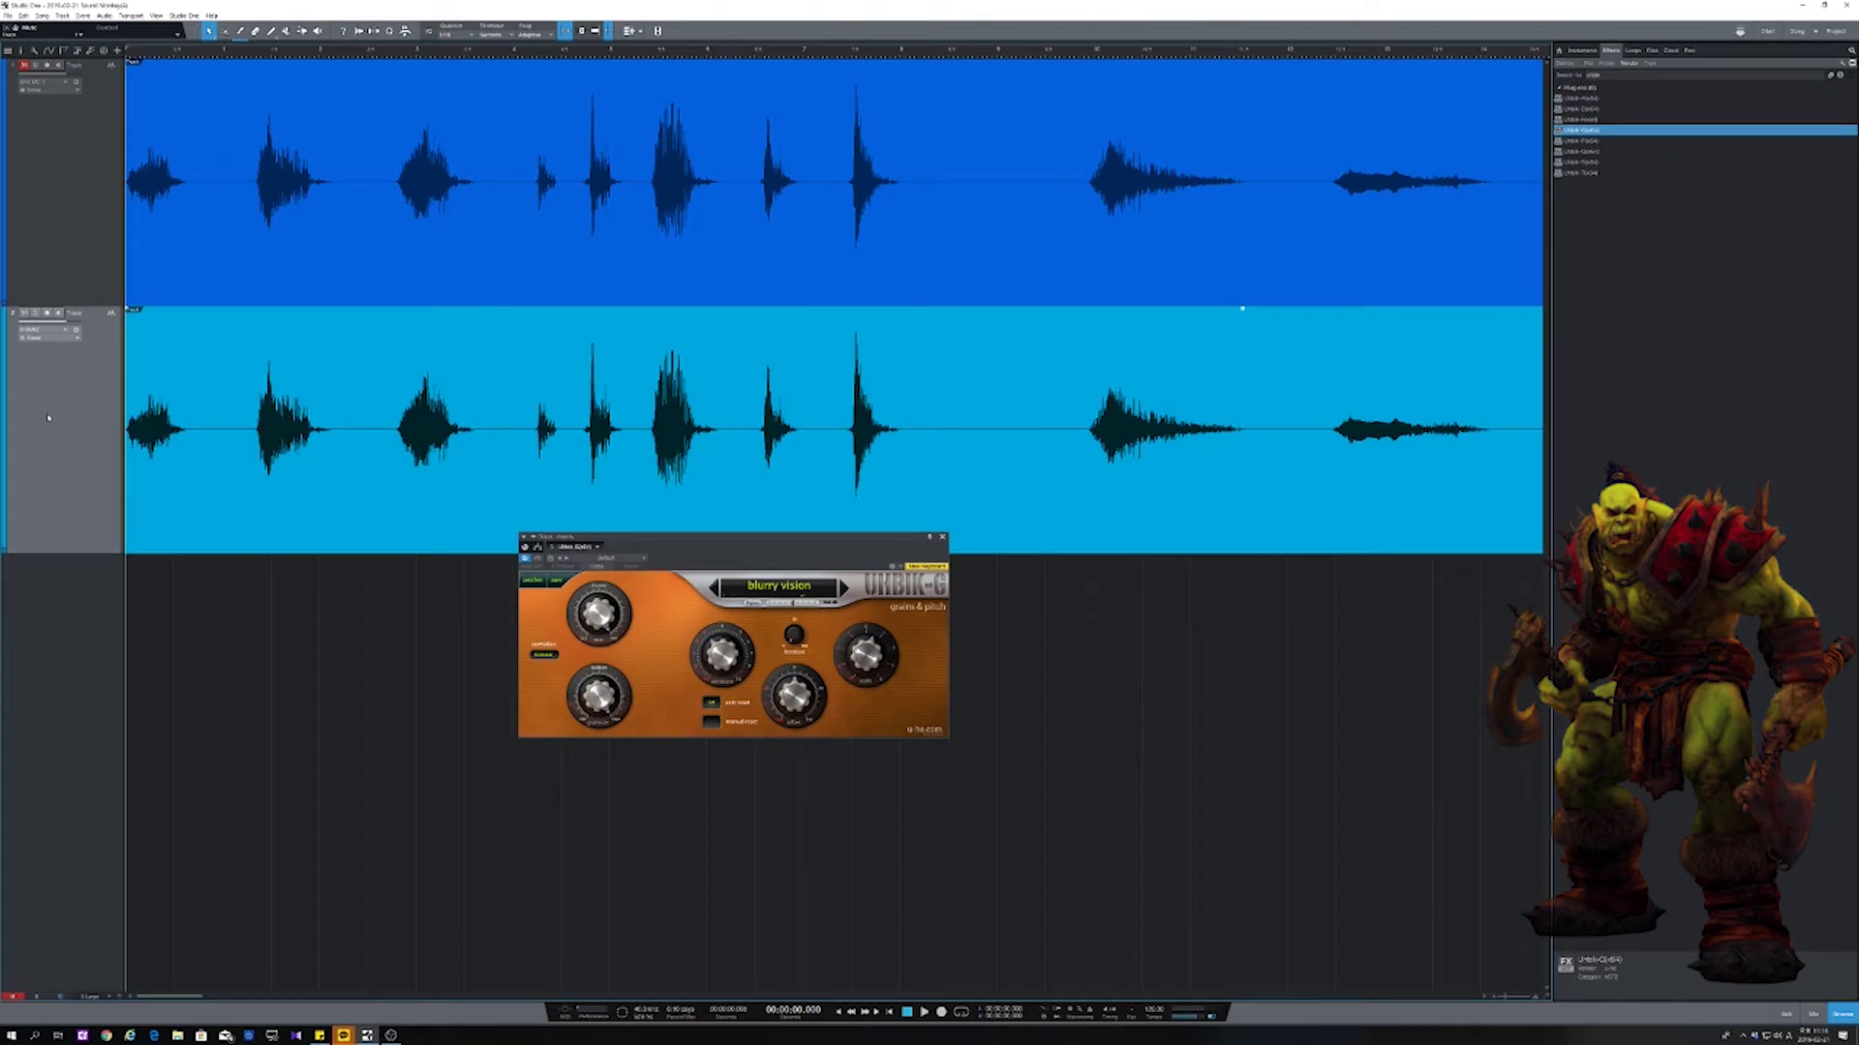
Step: Audition the second track alone with the Uhbik-G grain and pitch effect
key(space)
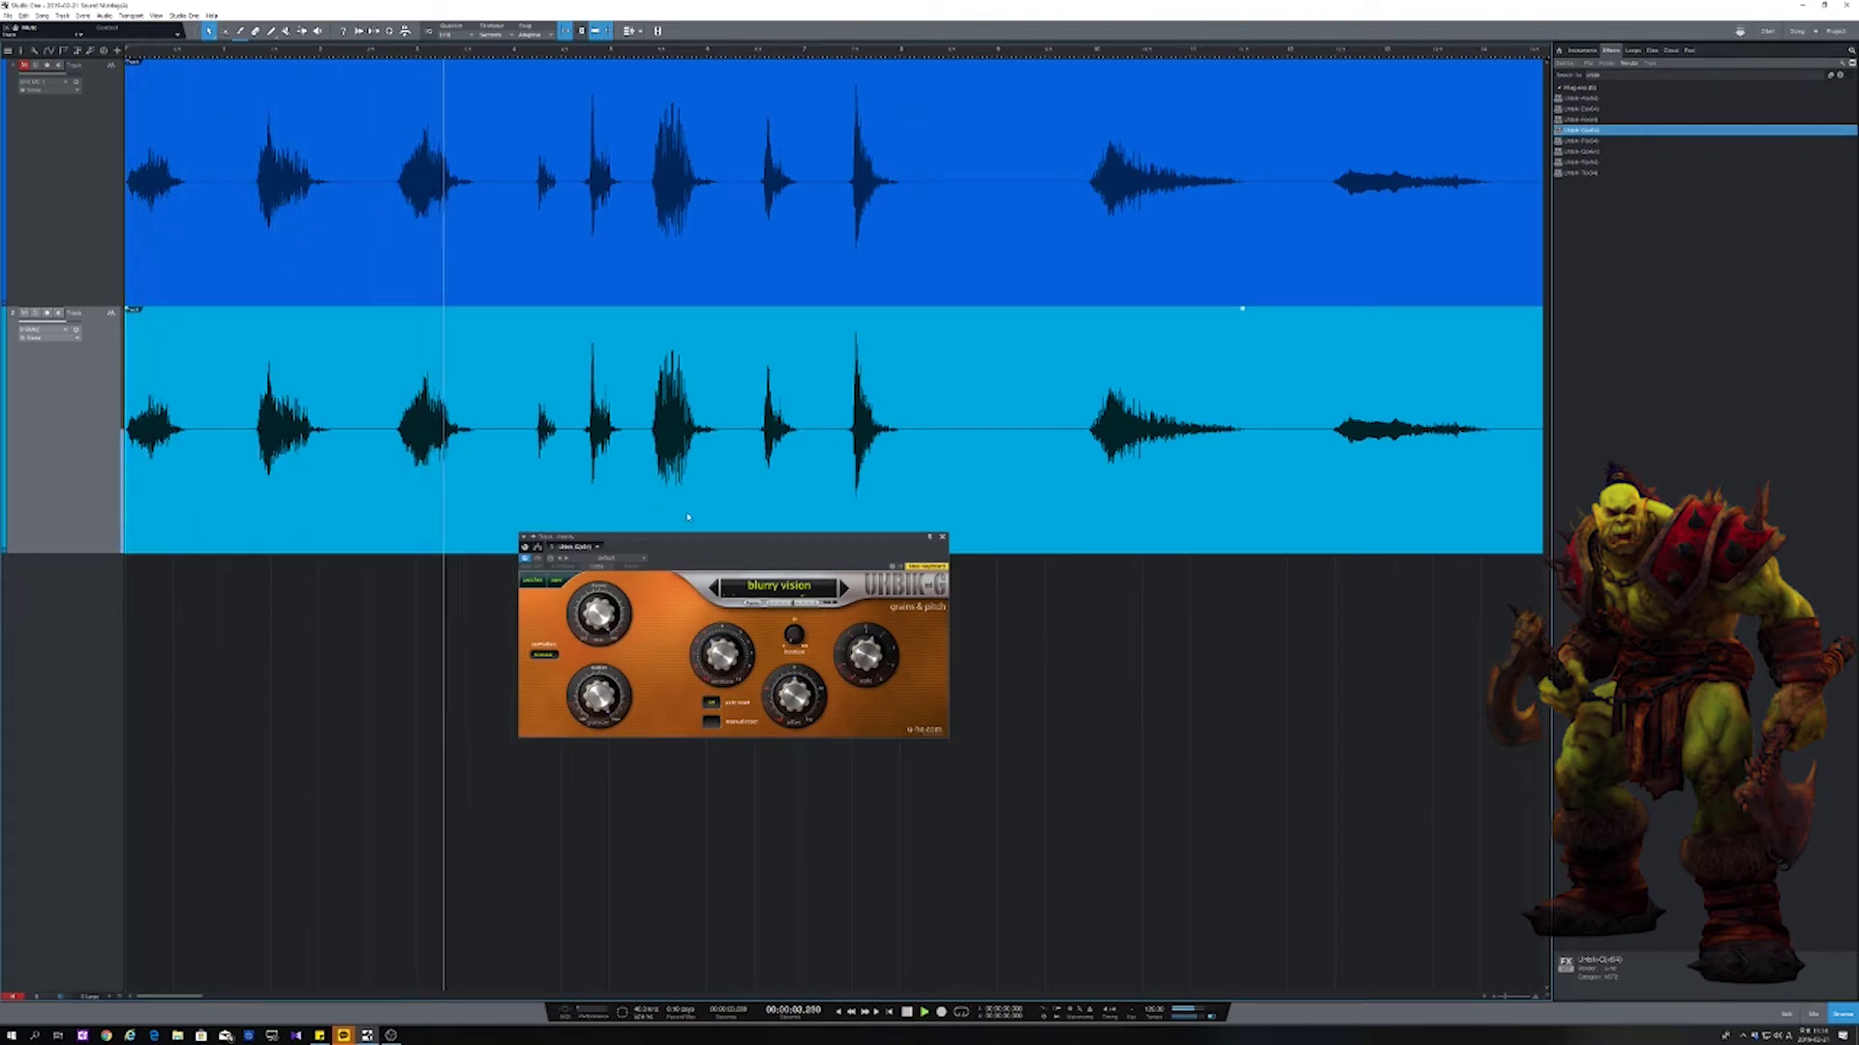
key(w)
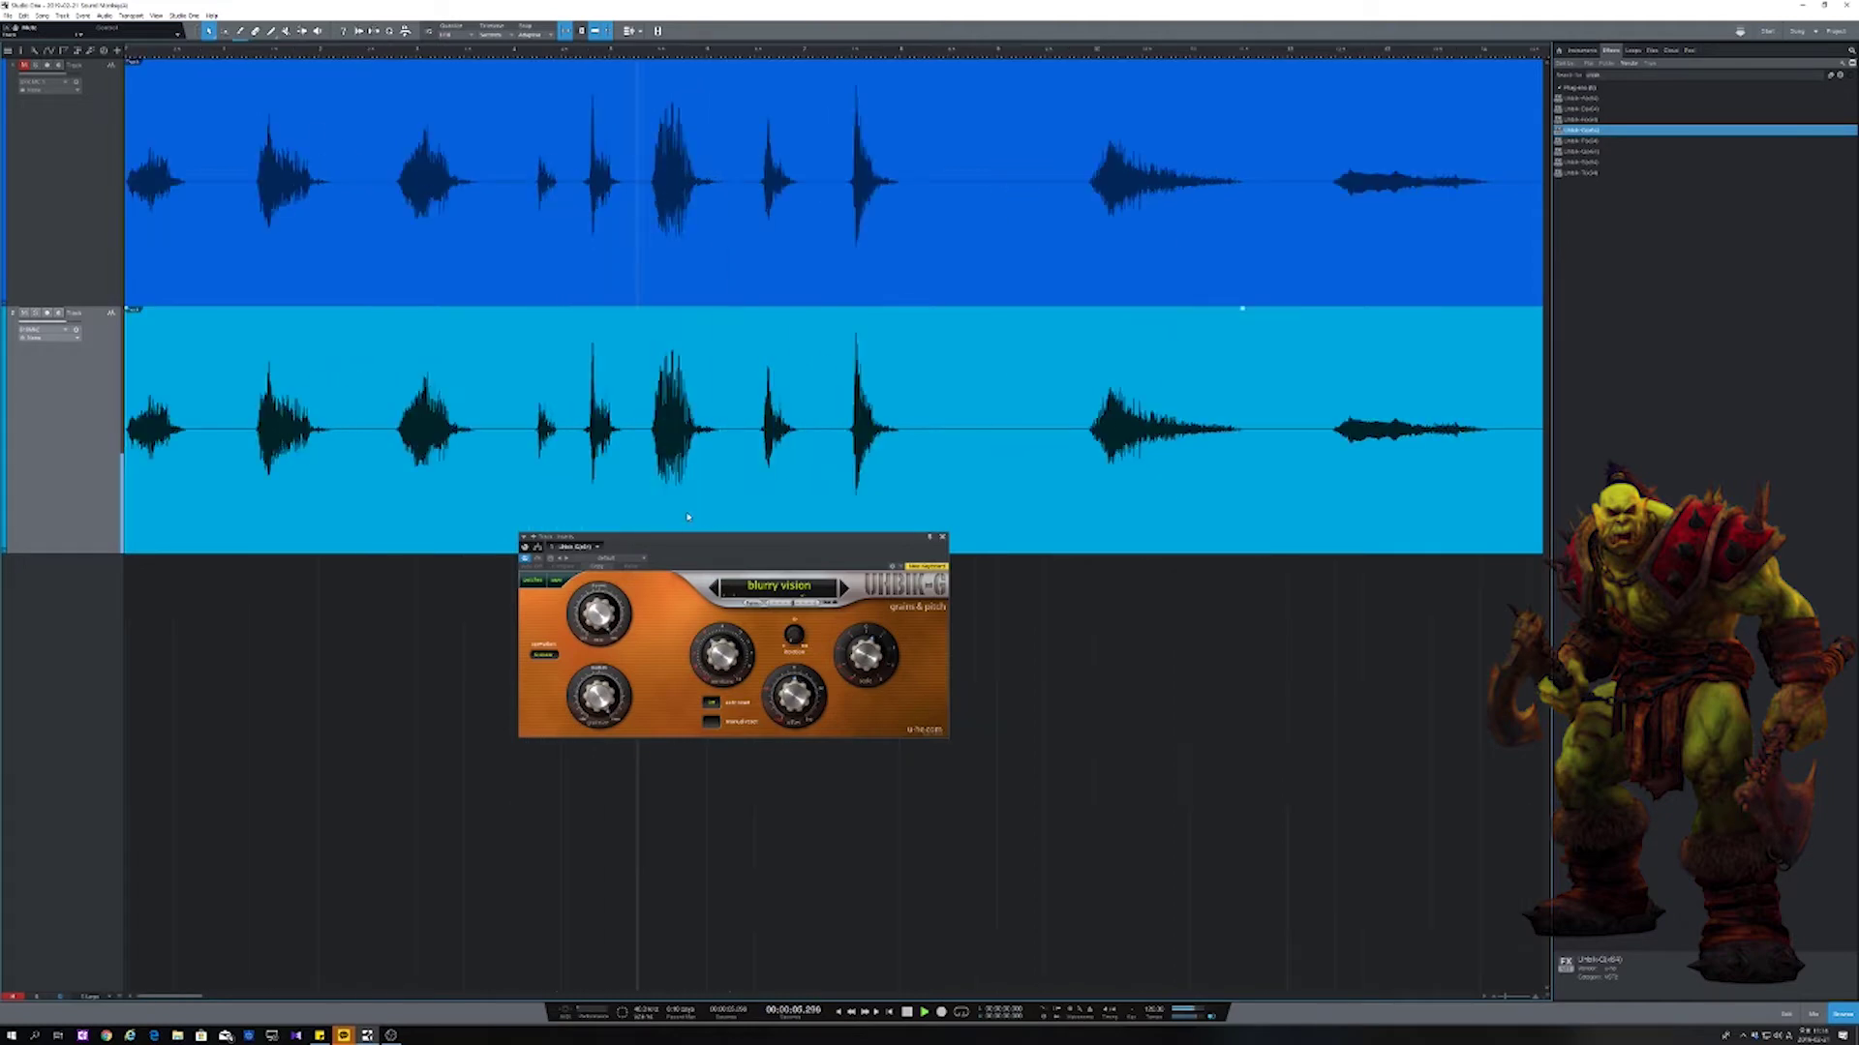
key(w)
key(space)
key(e)
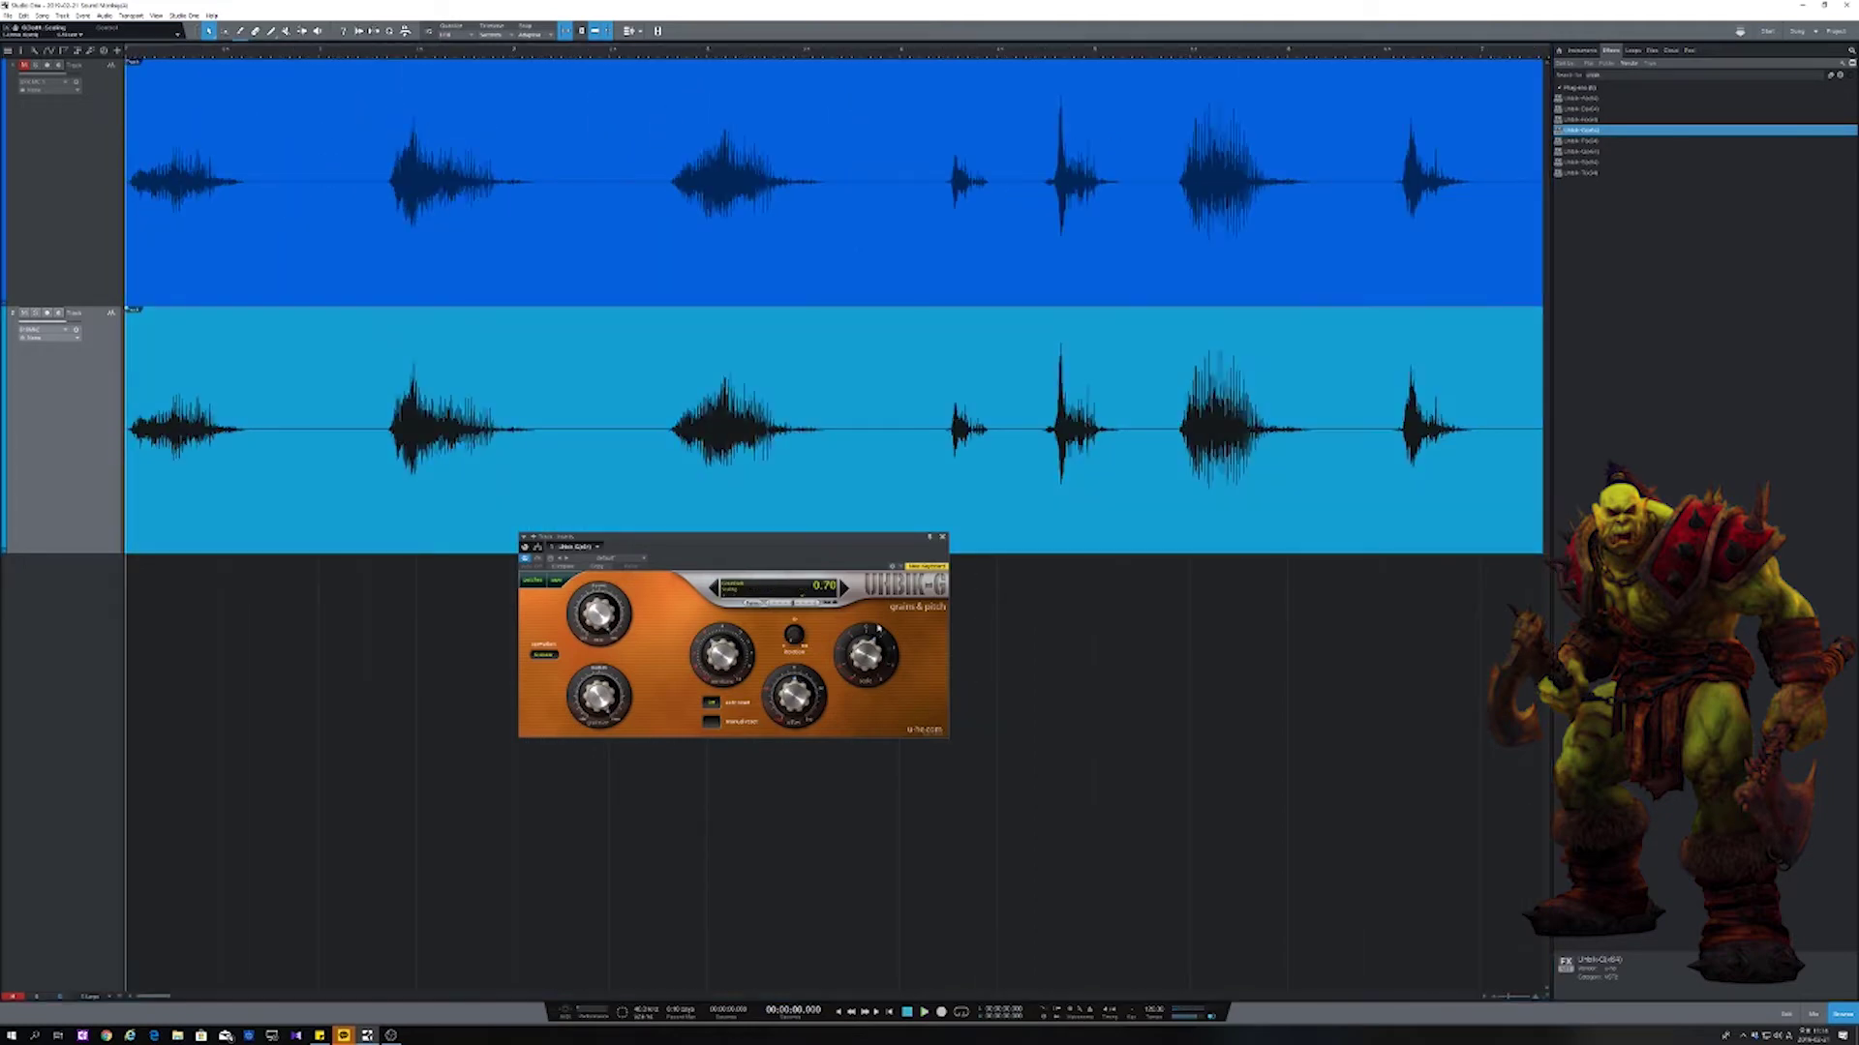
key(space)
mouse_move(878, 629)
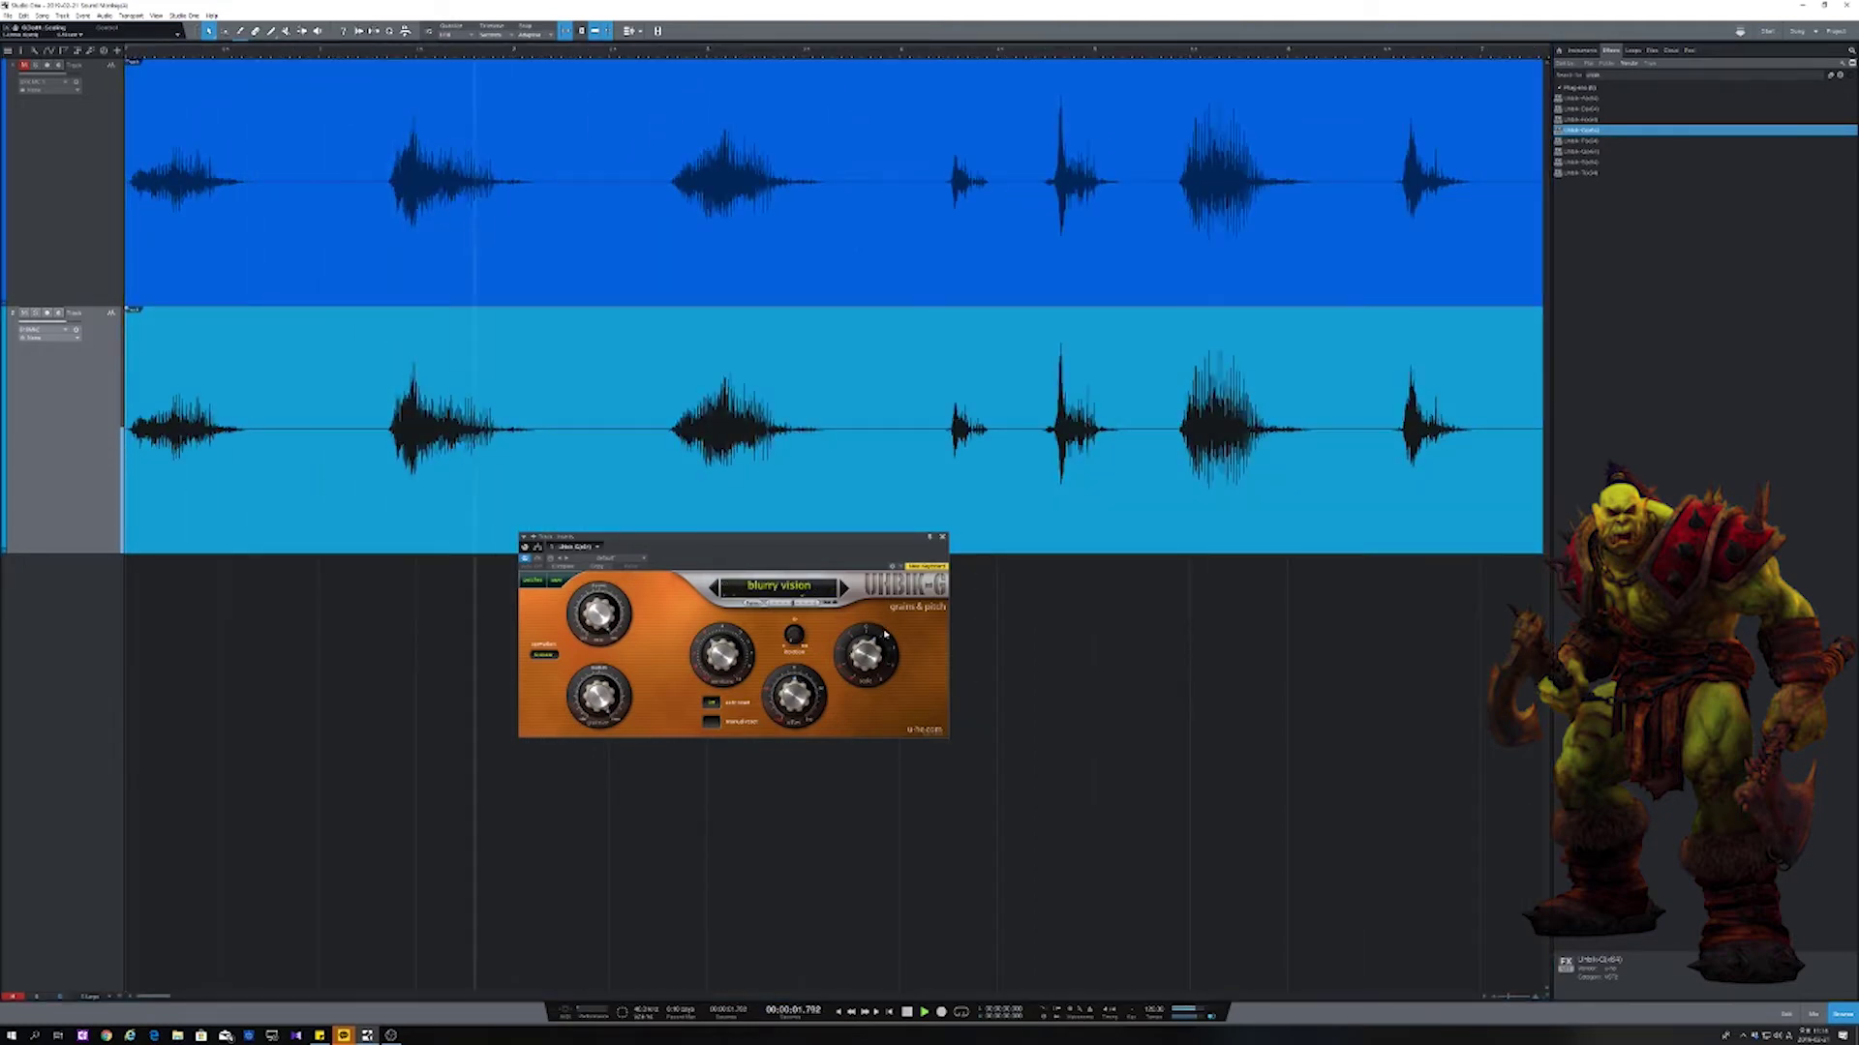
key(w)
key(w)
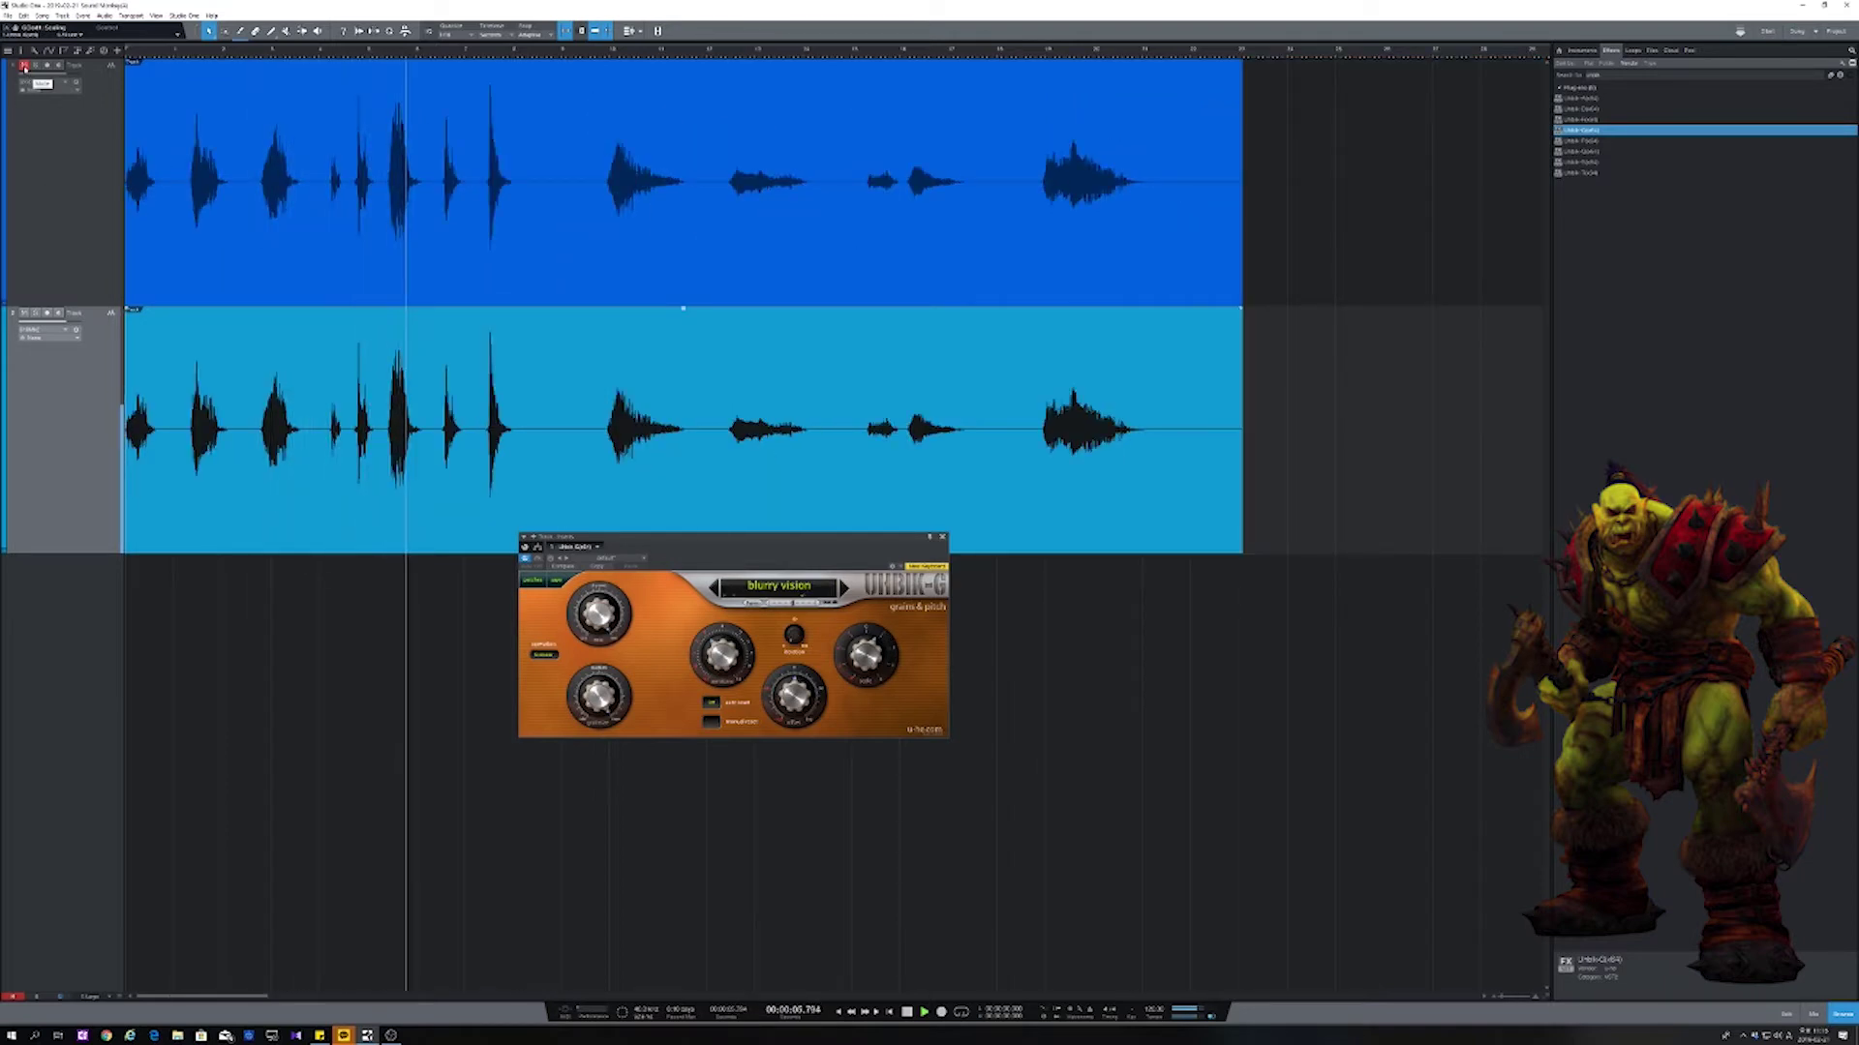
Step: Unmute the original upper track and play both voice layers together from the start
click(24, 67)
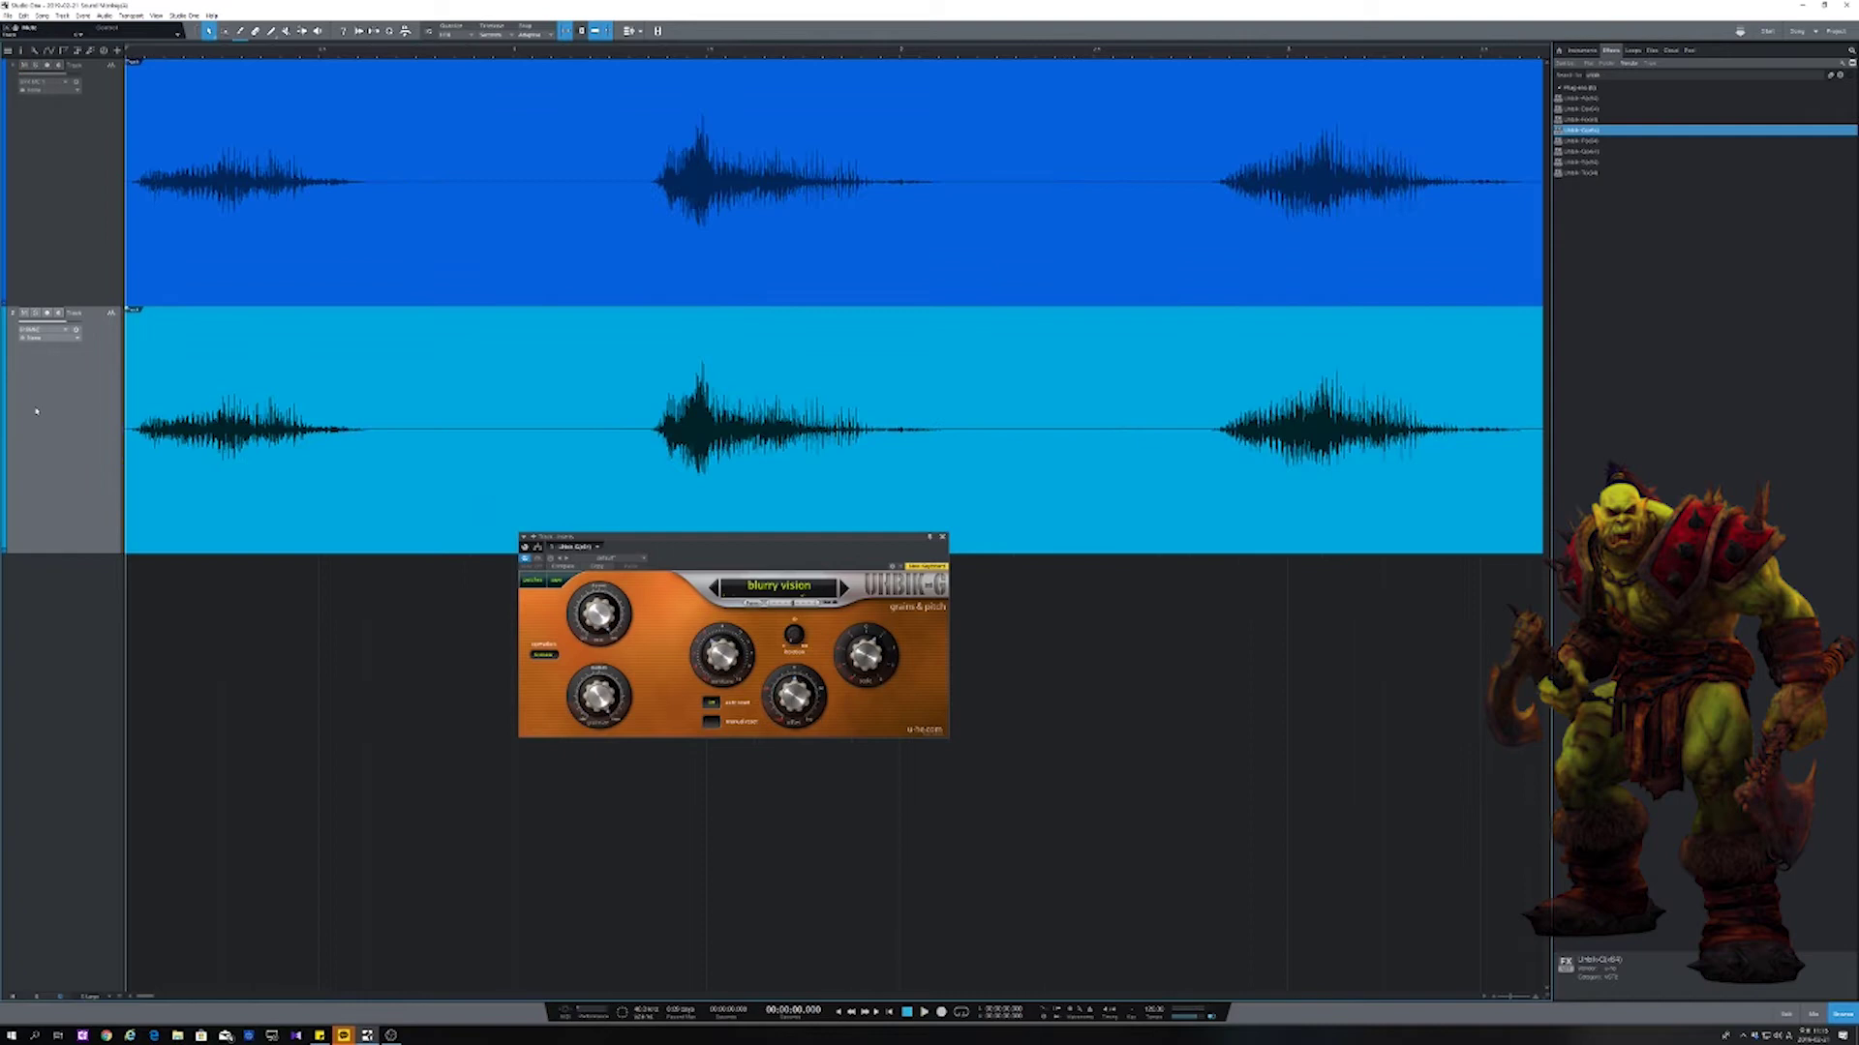
key(space)
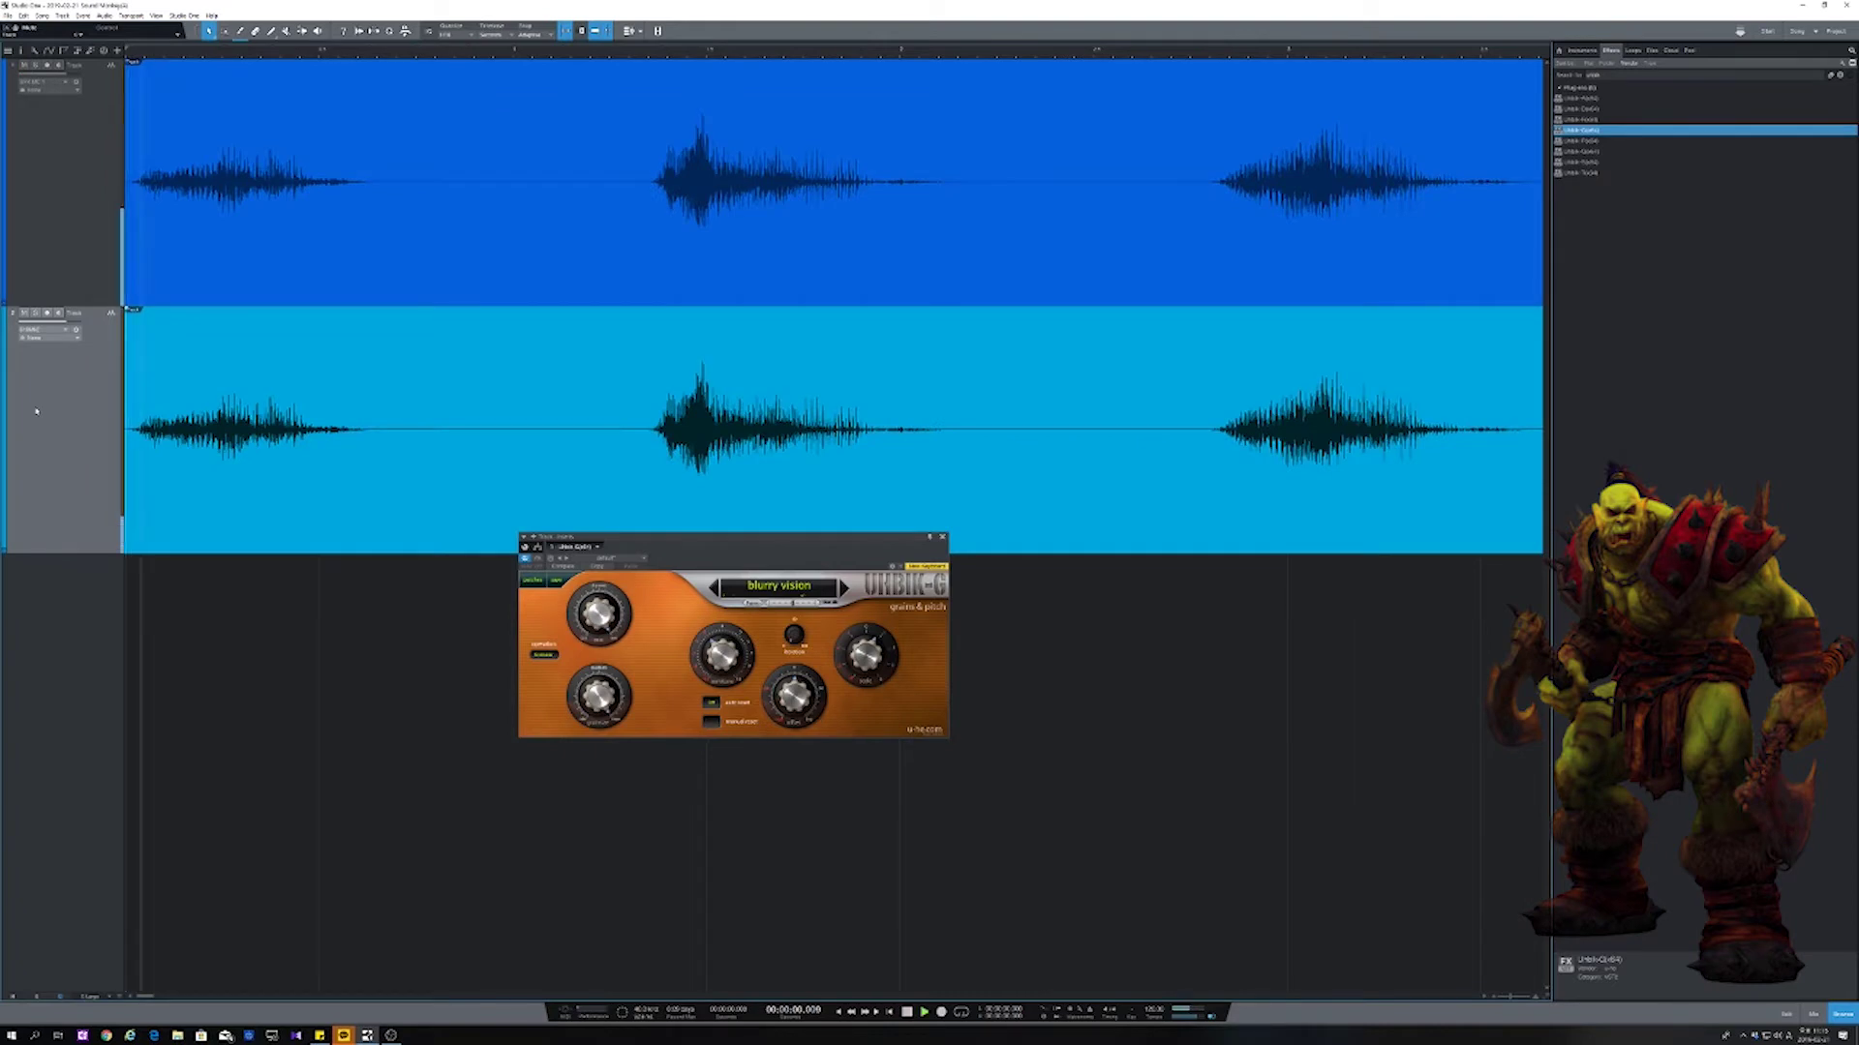
key(w)
key(w)
key(shift+w)
key(shift+w)
key(shift+w)
key(shift+w)
key(shift+w)
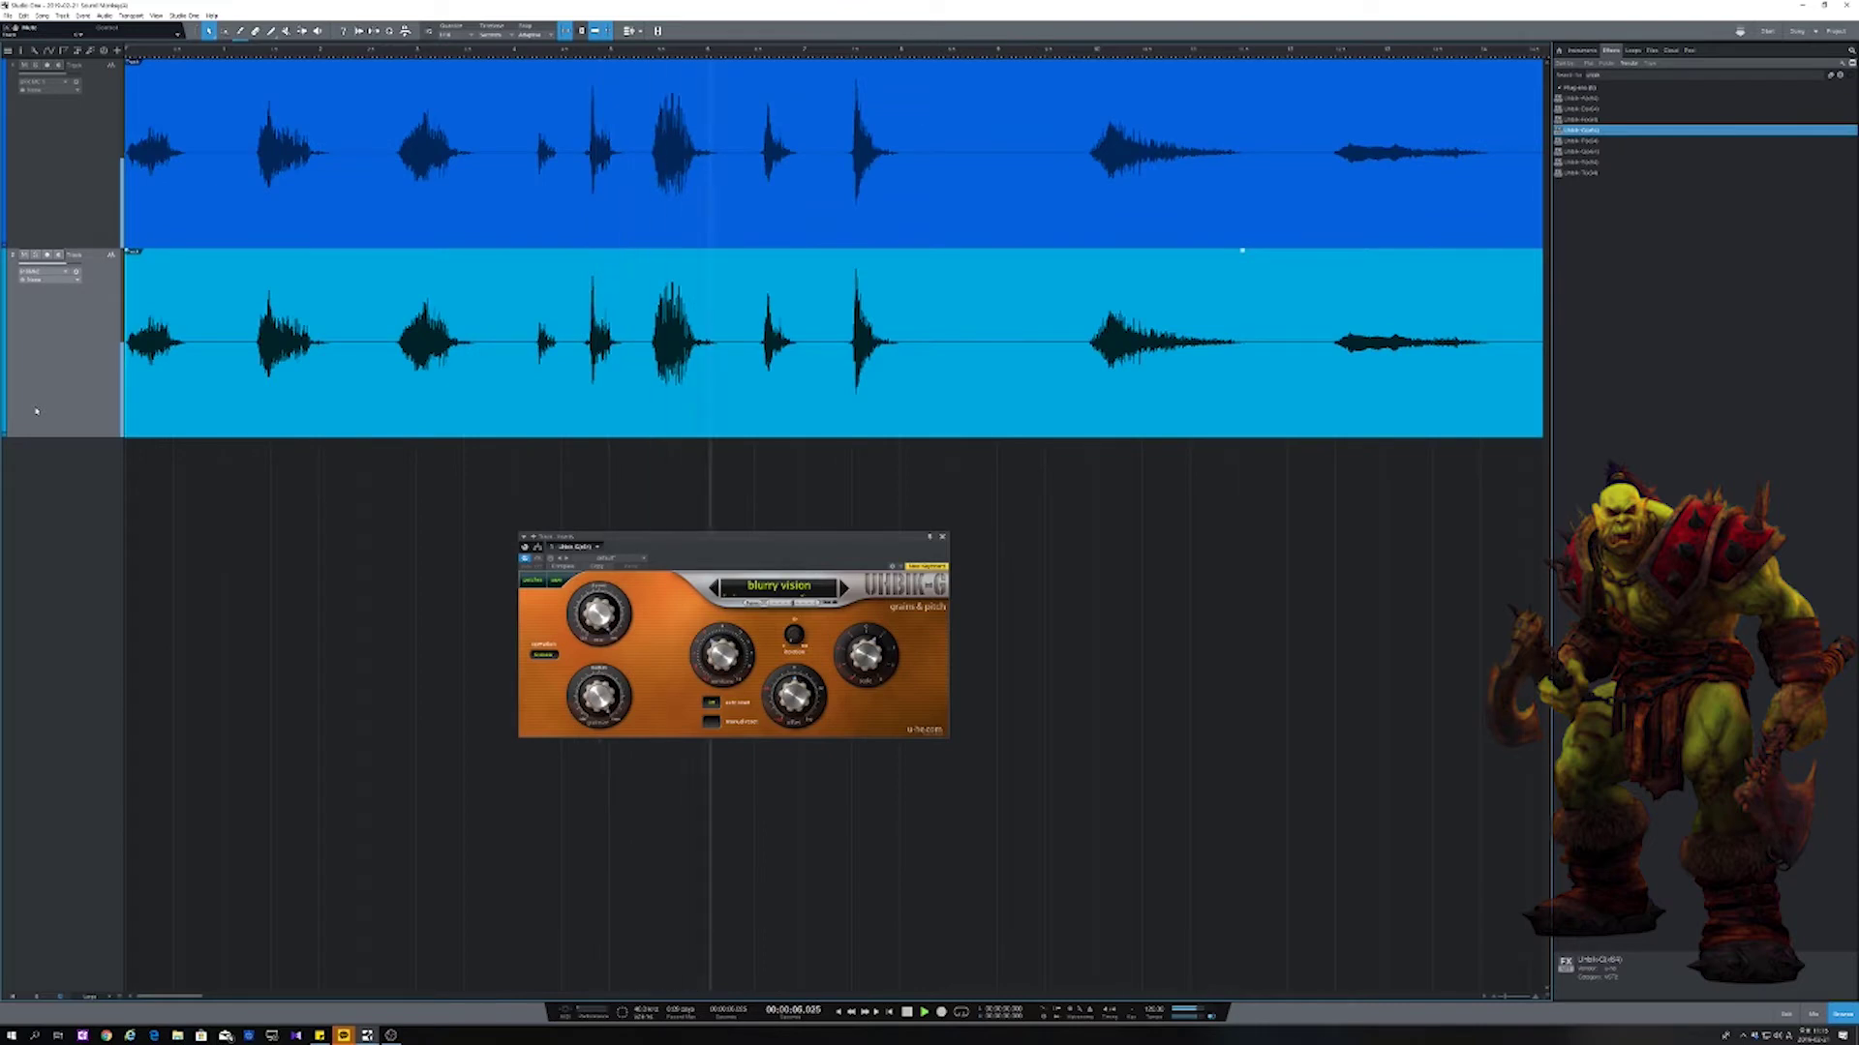
key(space)
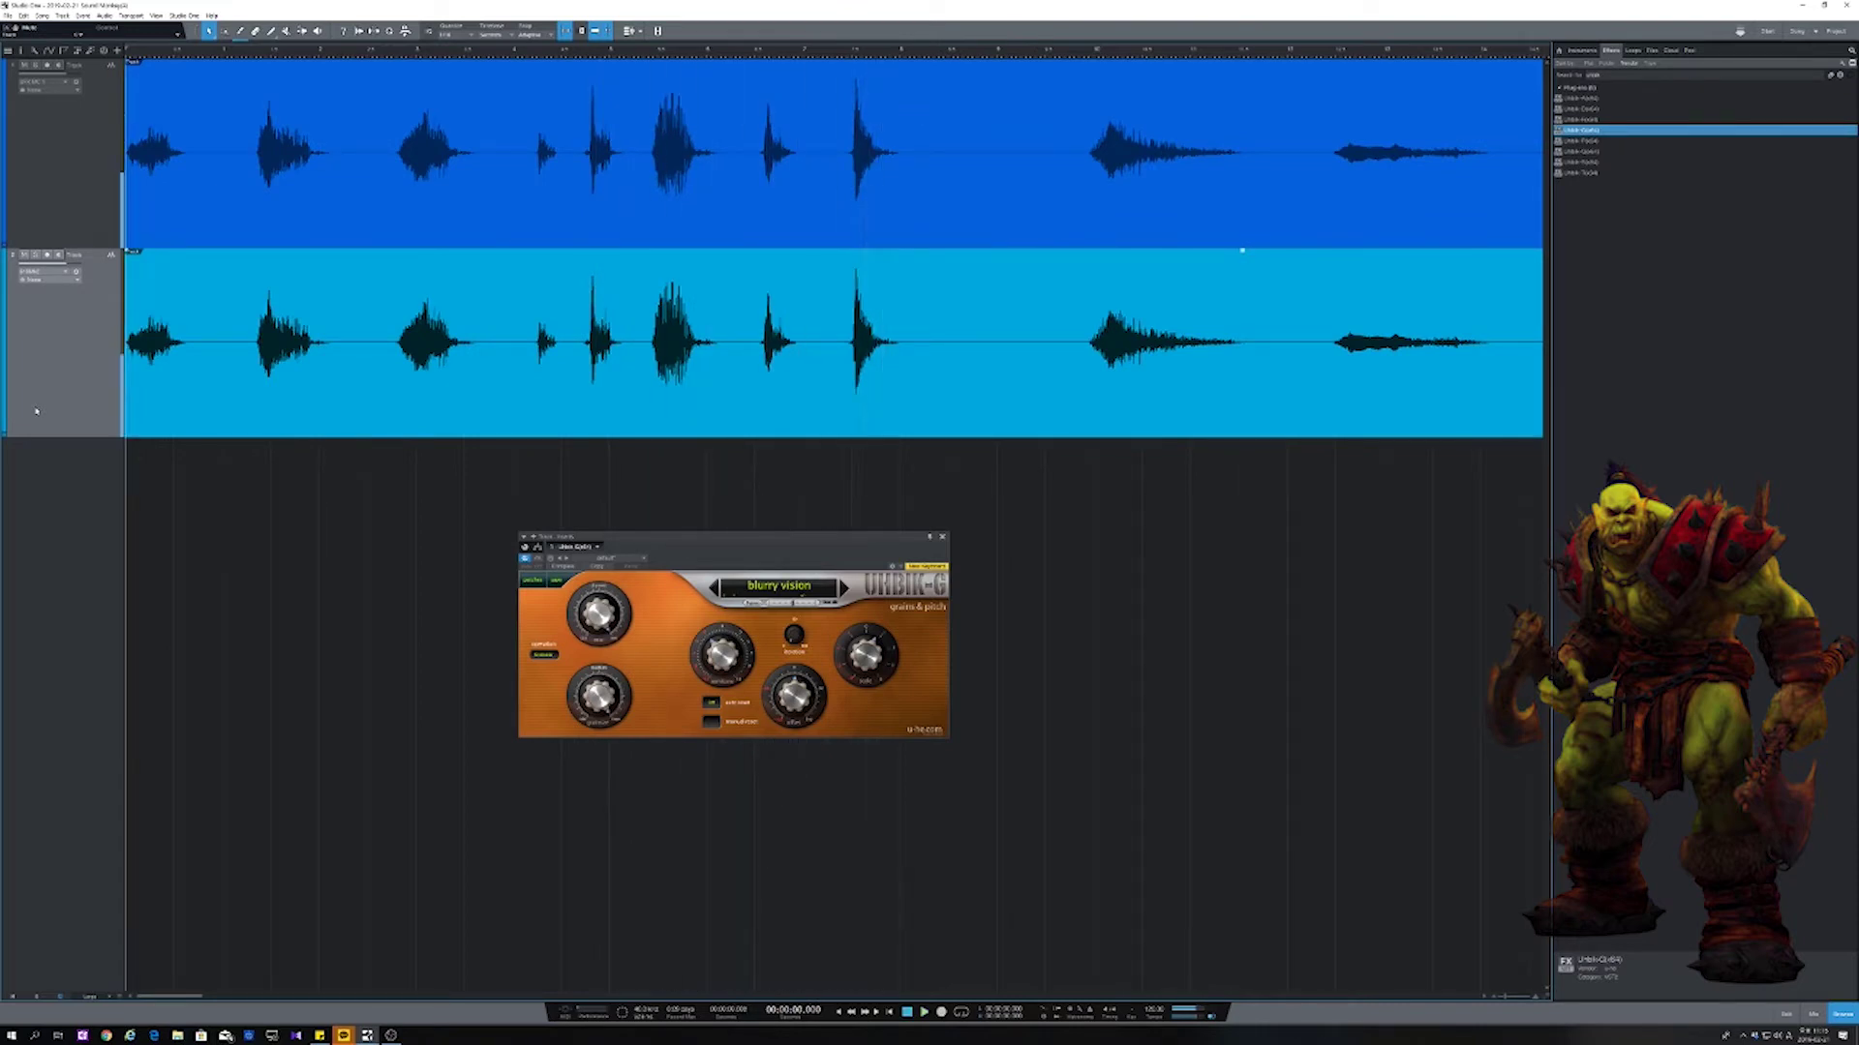
Step: Shift the lower track's clip slightly earlier so its sounds line up with the waveform above
key(w)
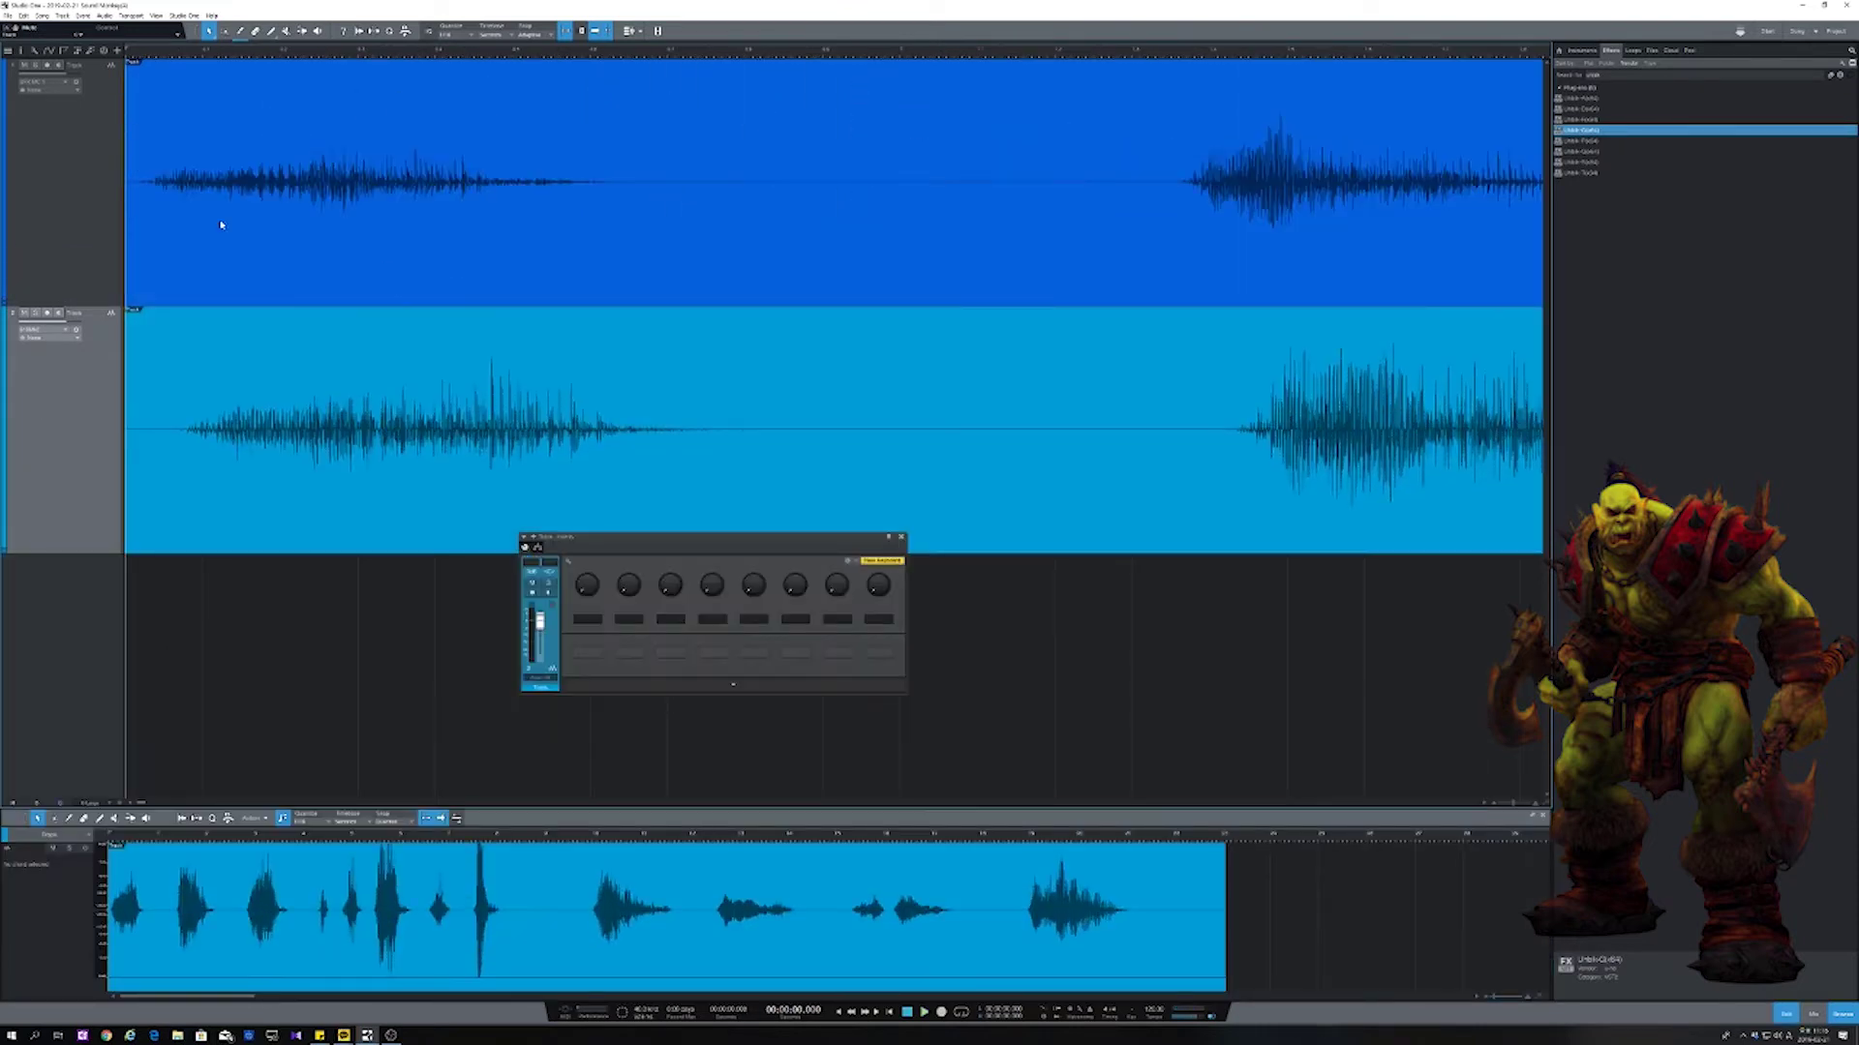
drag(232, 416, 235, 414)
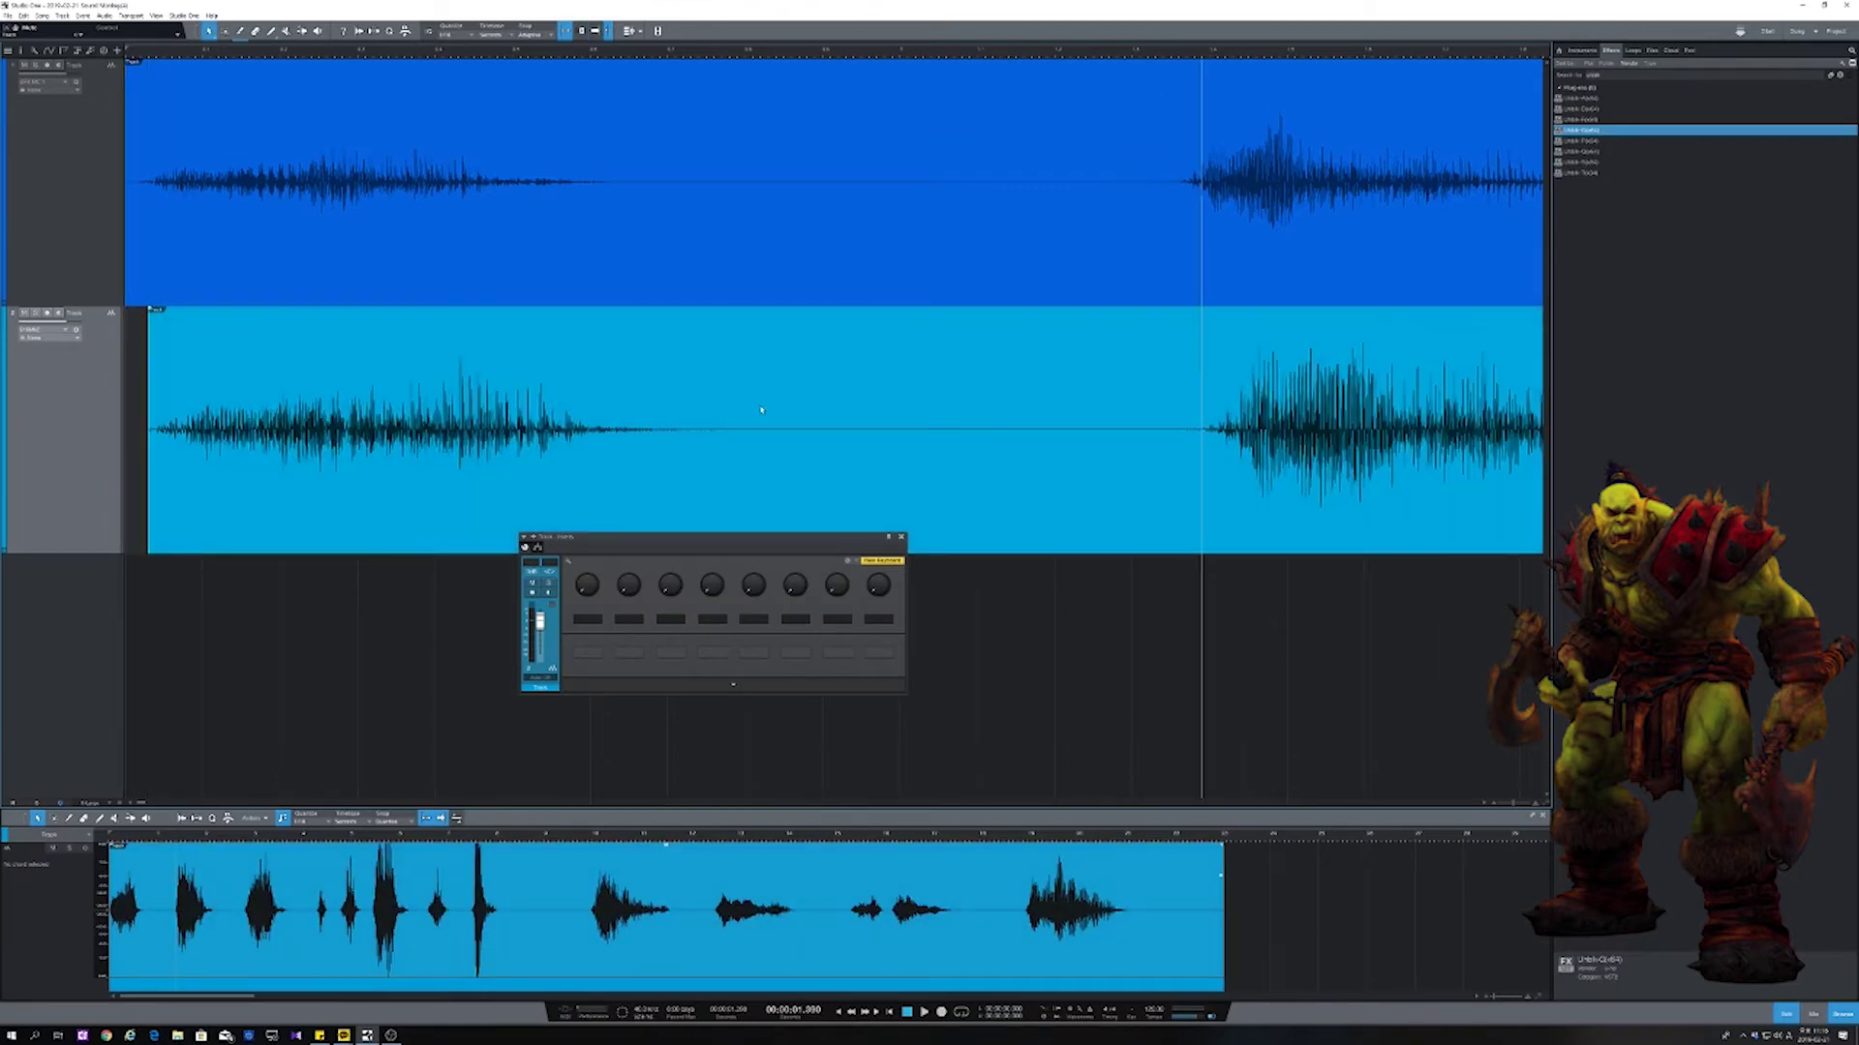
drag(760, 410, 753, 410)
key(w)
scroll(664, 57, up, 3)
drag(871, 419, 819, 419)
Step: Play both aligned layers and lower the clip gain of the second track
key(space)
key(w)
key(w)
key(w)
key(w)
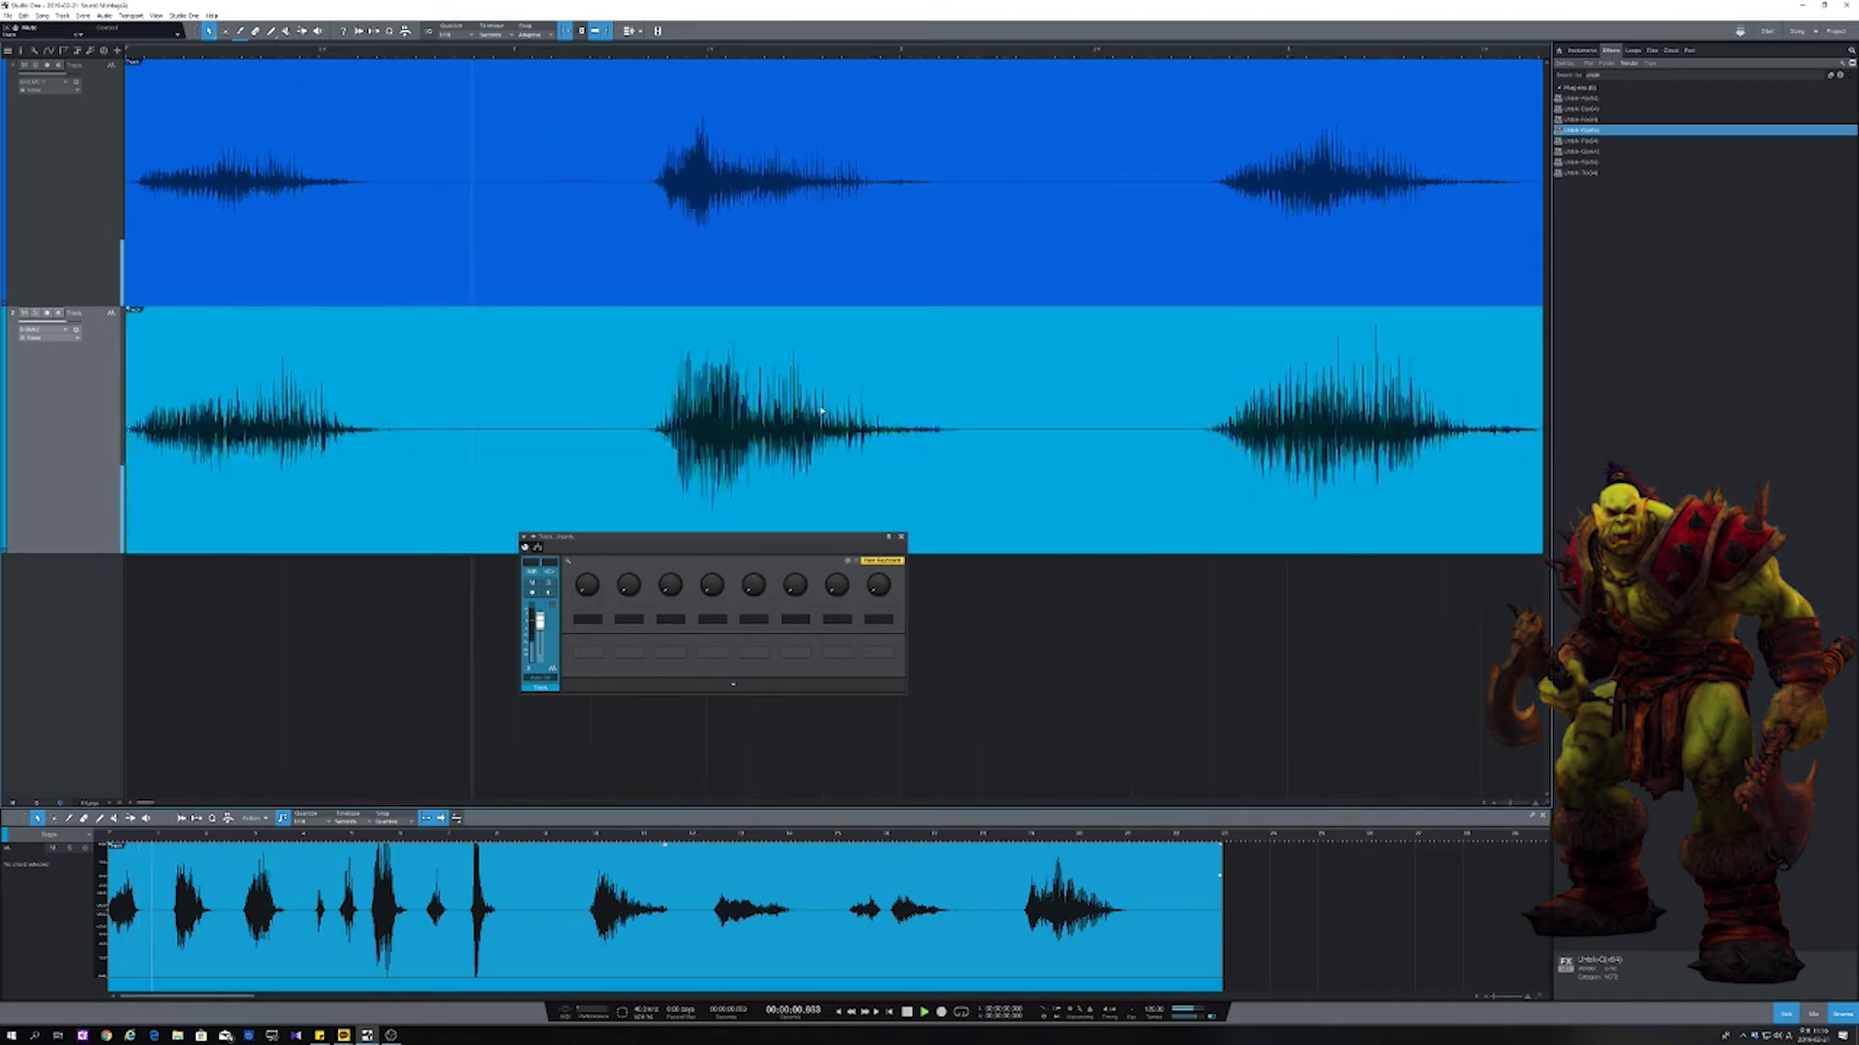
key(shift+w)
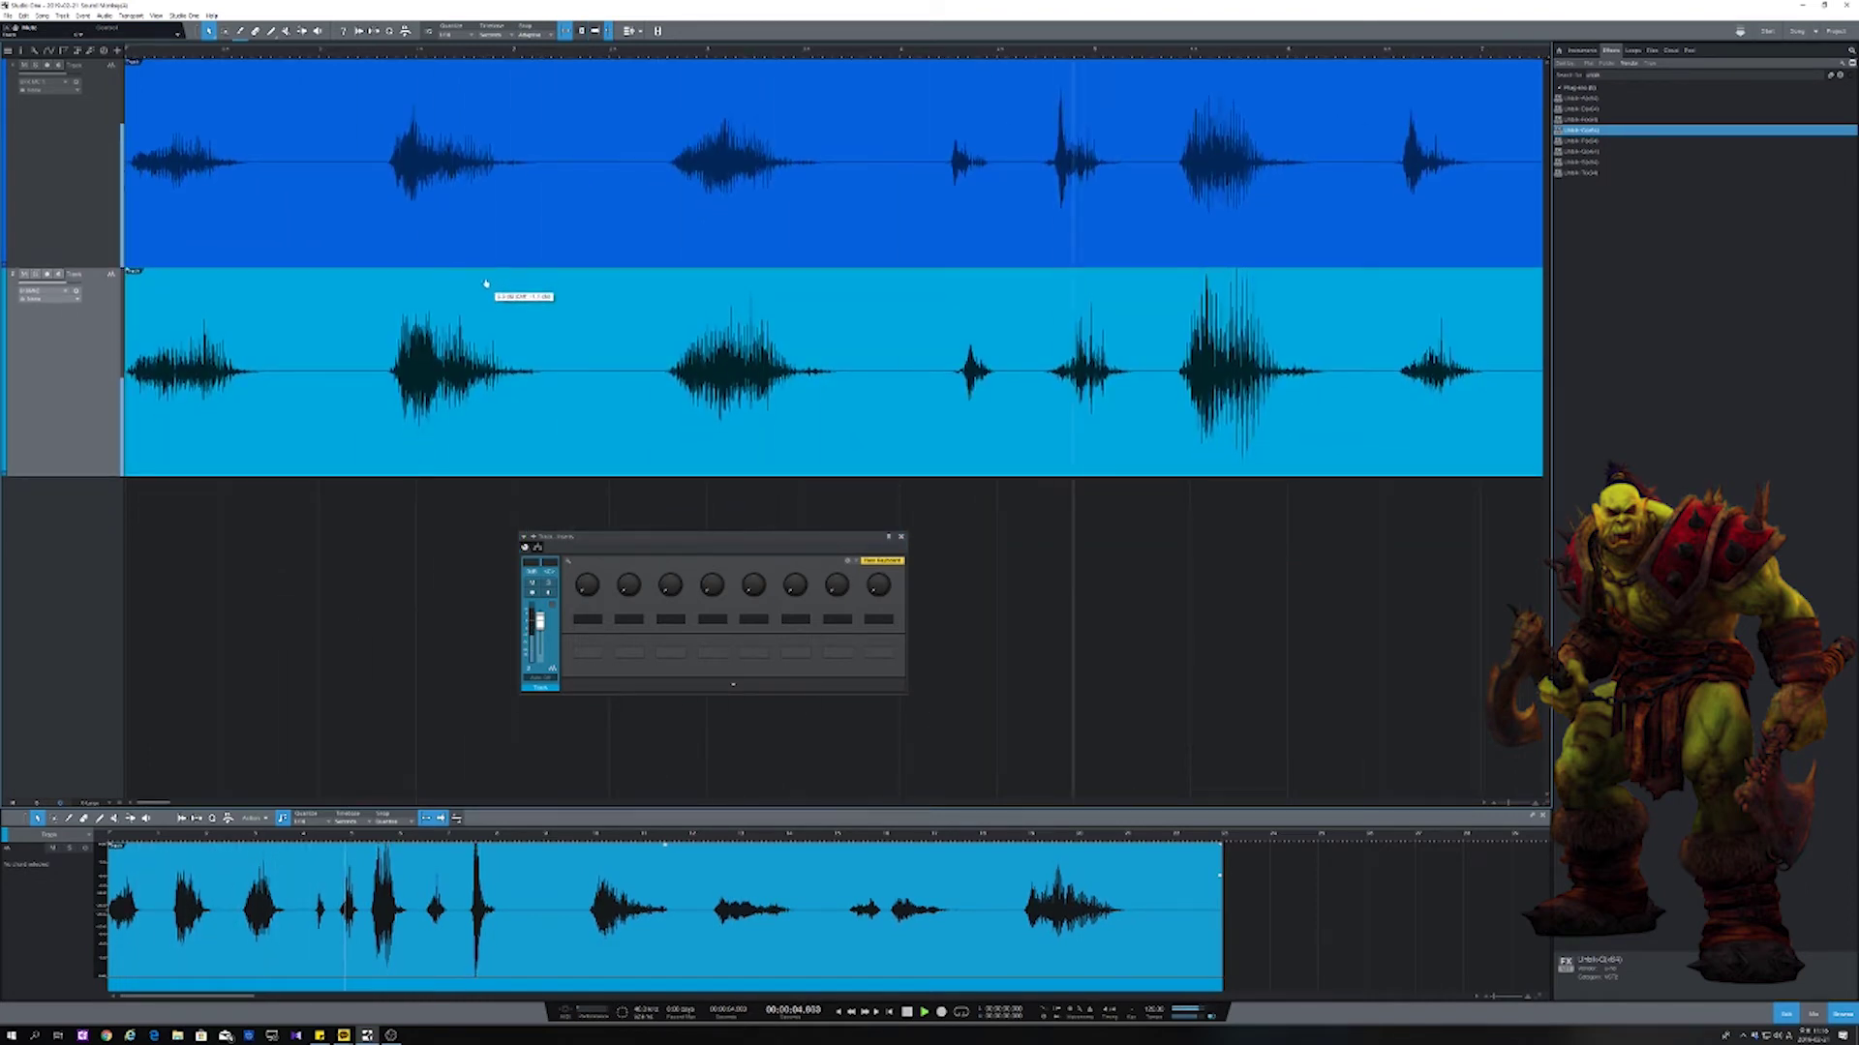
key(shift+w)
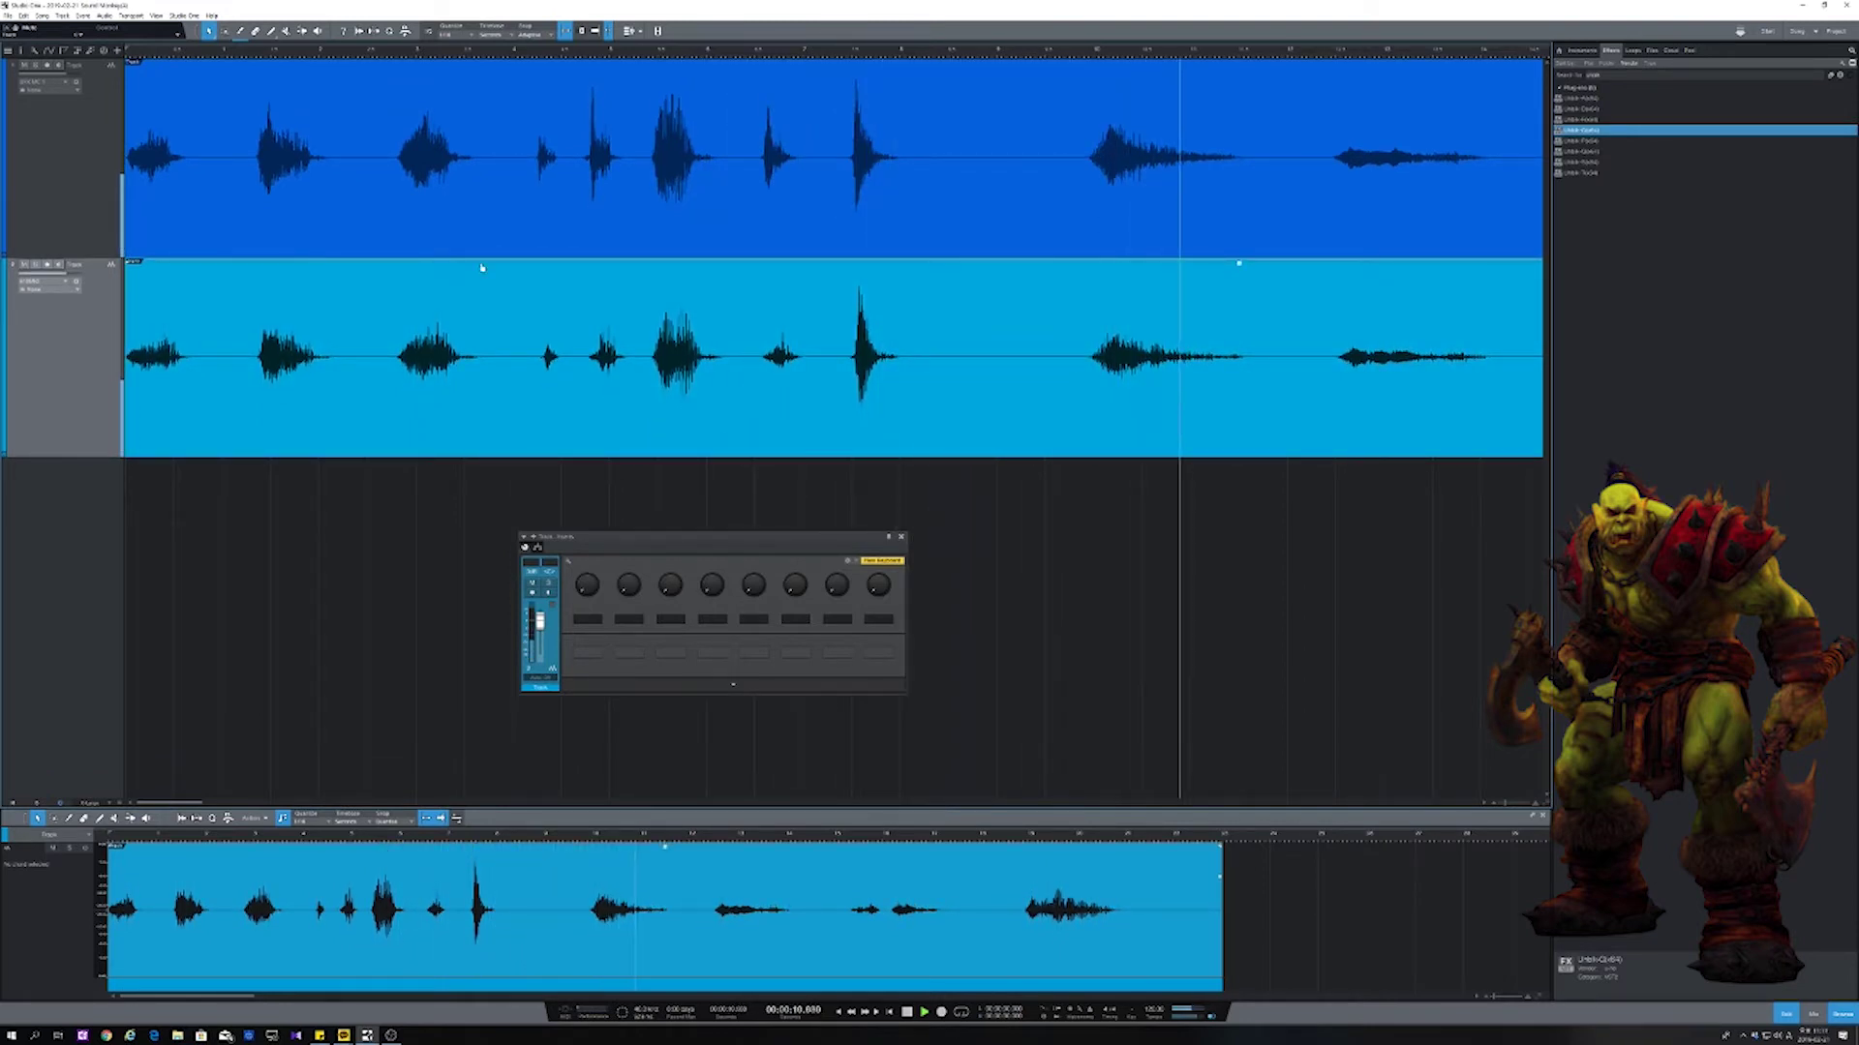
Step: Replay both voice layers from the start to check their timing and balance
key(shift+w)
key(w)
key(w)
key(w)
key(space)
key(e)
key(e)
key(e)
key(space)
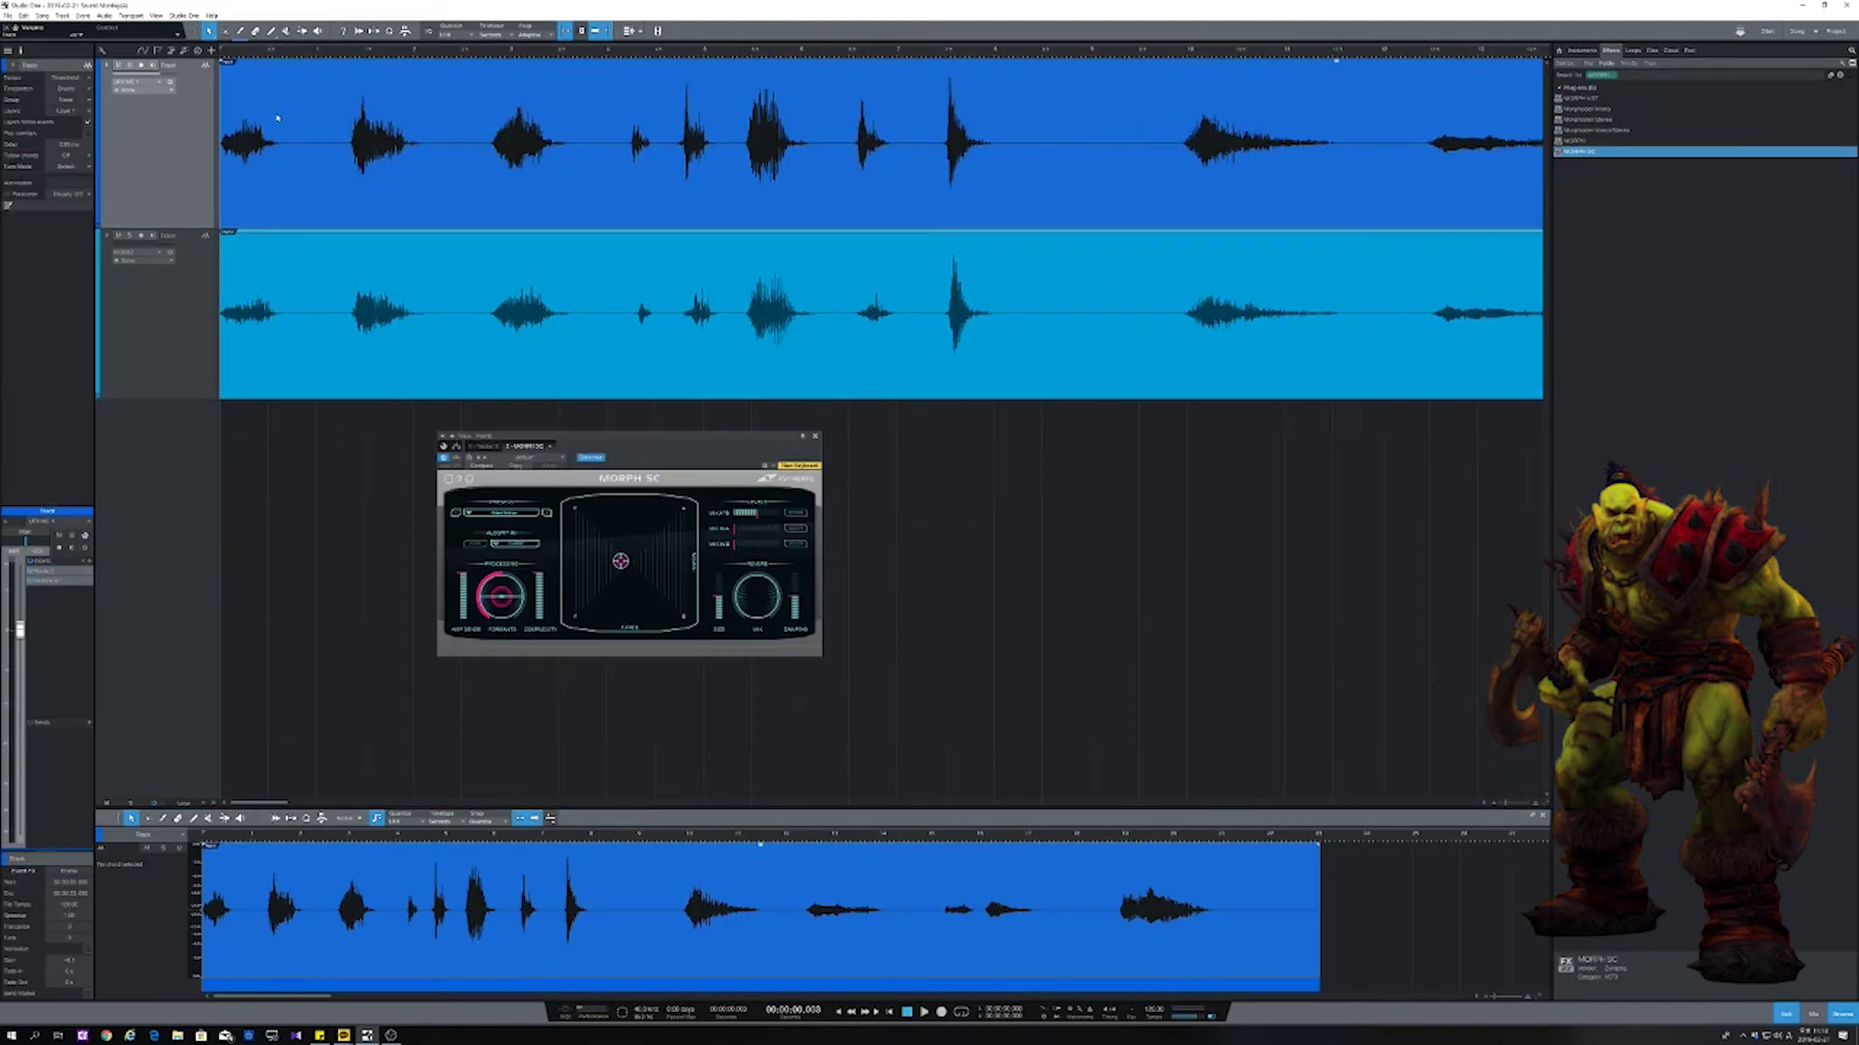
Step: Split the upper track's clip after its eighth sound and set the loop range to the first part
drag(735, 528, 741, 544)
key(space)
key(3)
click(1024, 179)
key(1)
key(p)
Step: Set Morph SC's algorithm to Tight, then load a factory preset from the Morphing Algorithm Explanation group and start playback
click(514, 544)
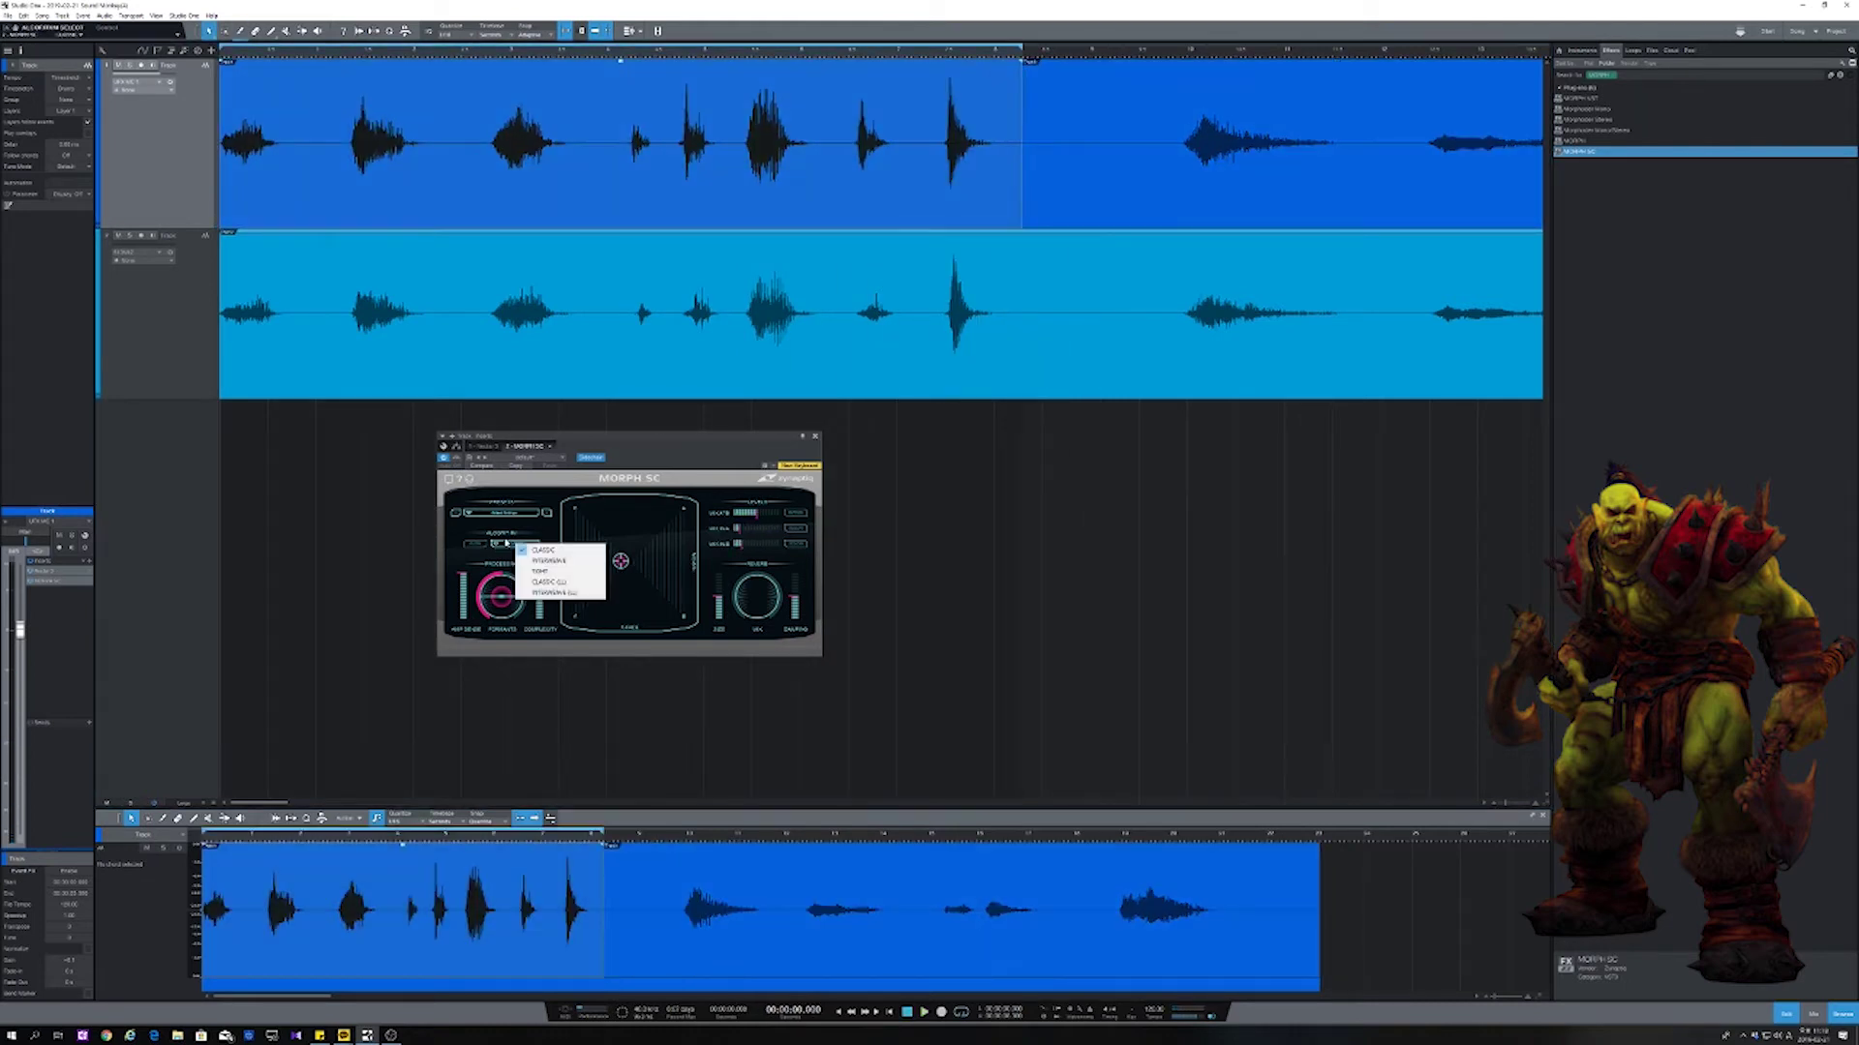
click(530, 572)
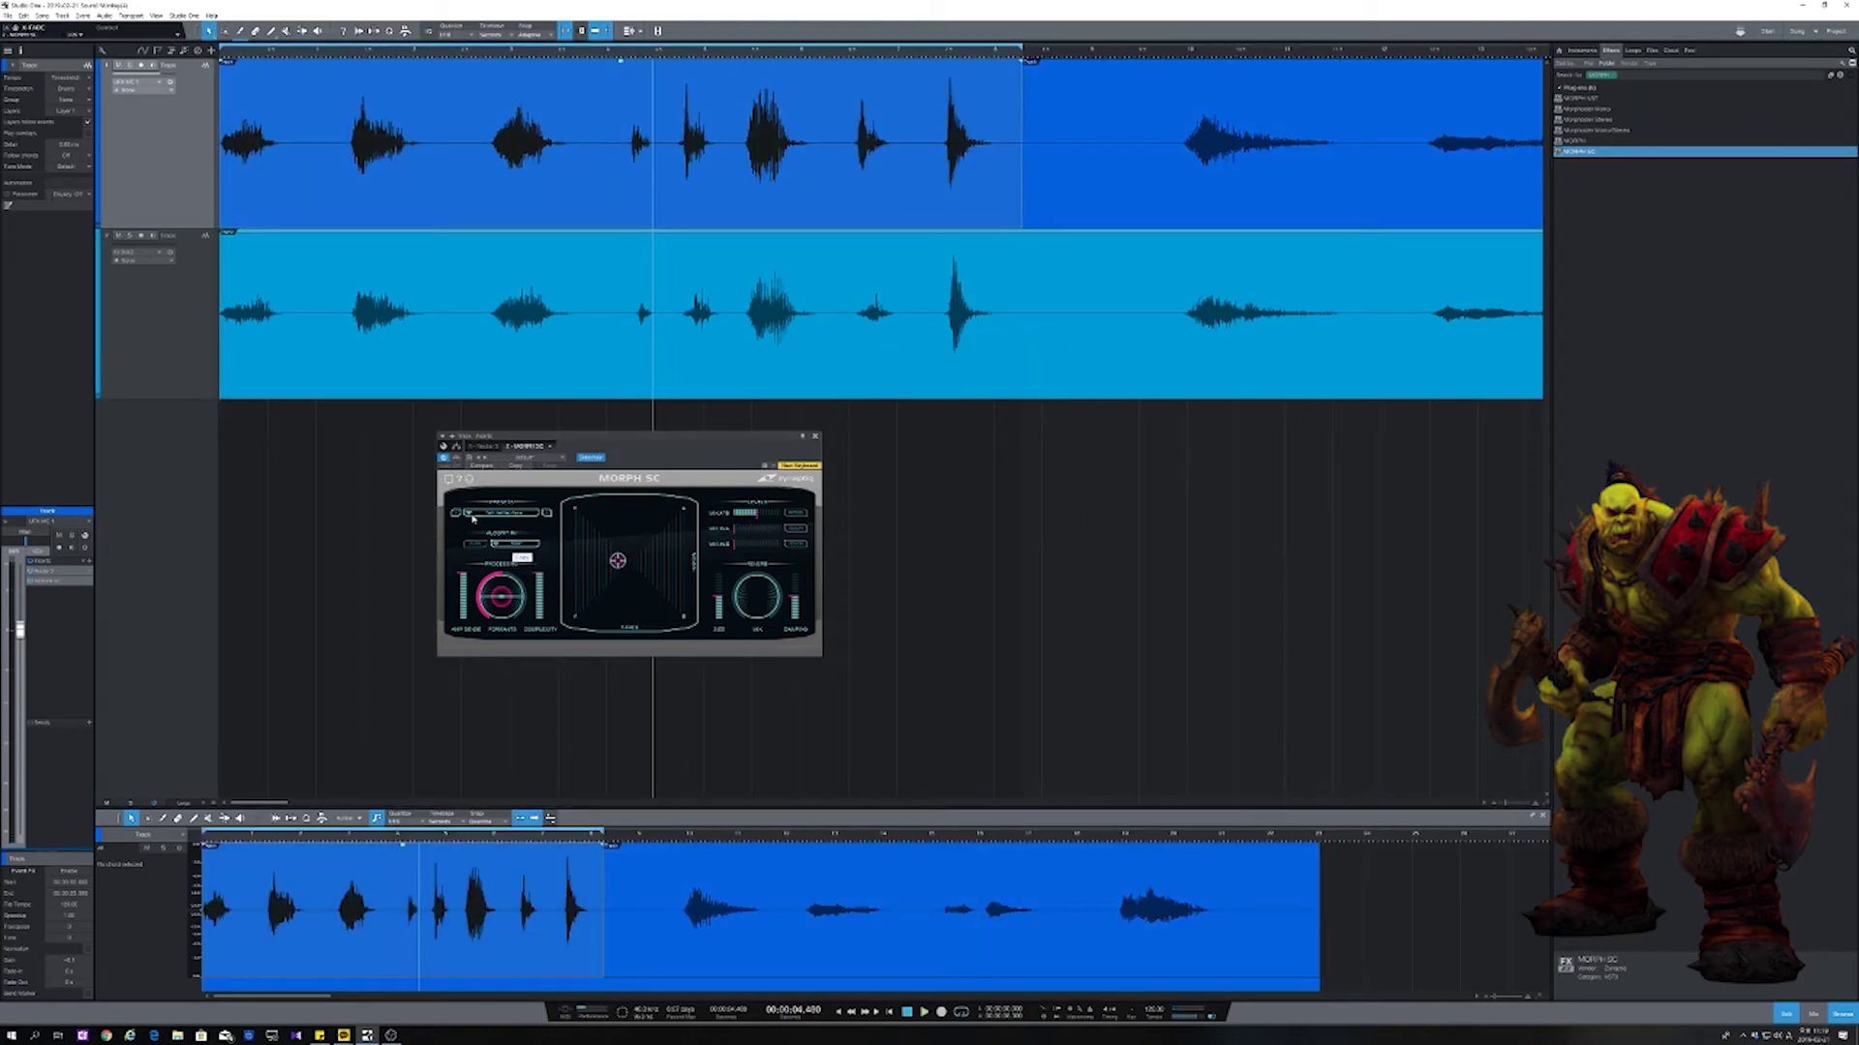
click(472, 518)
mouse_move(509, 520)
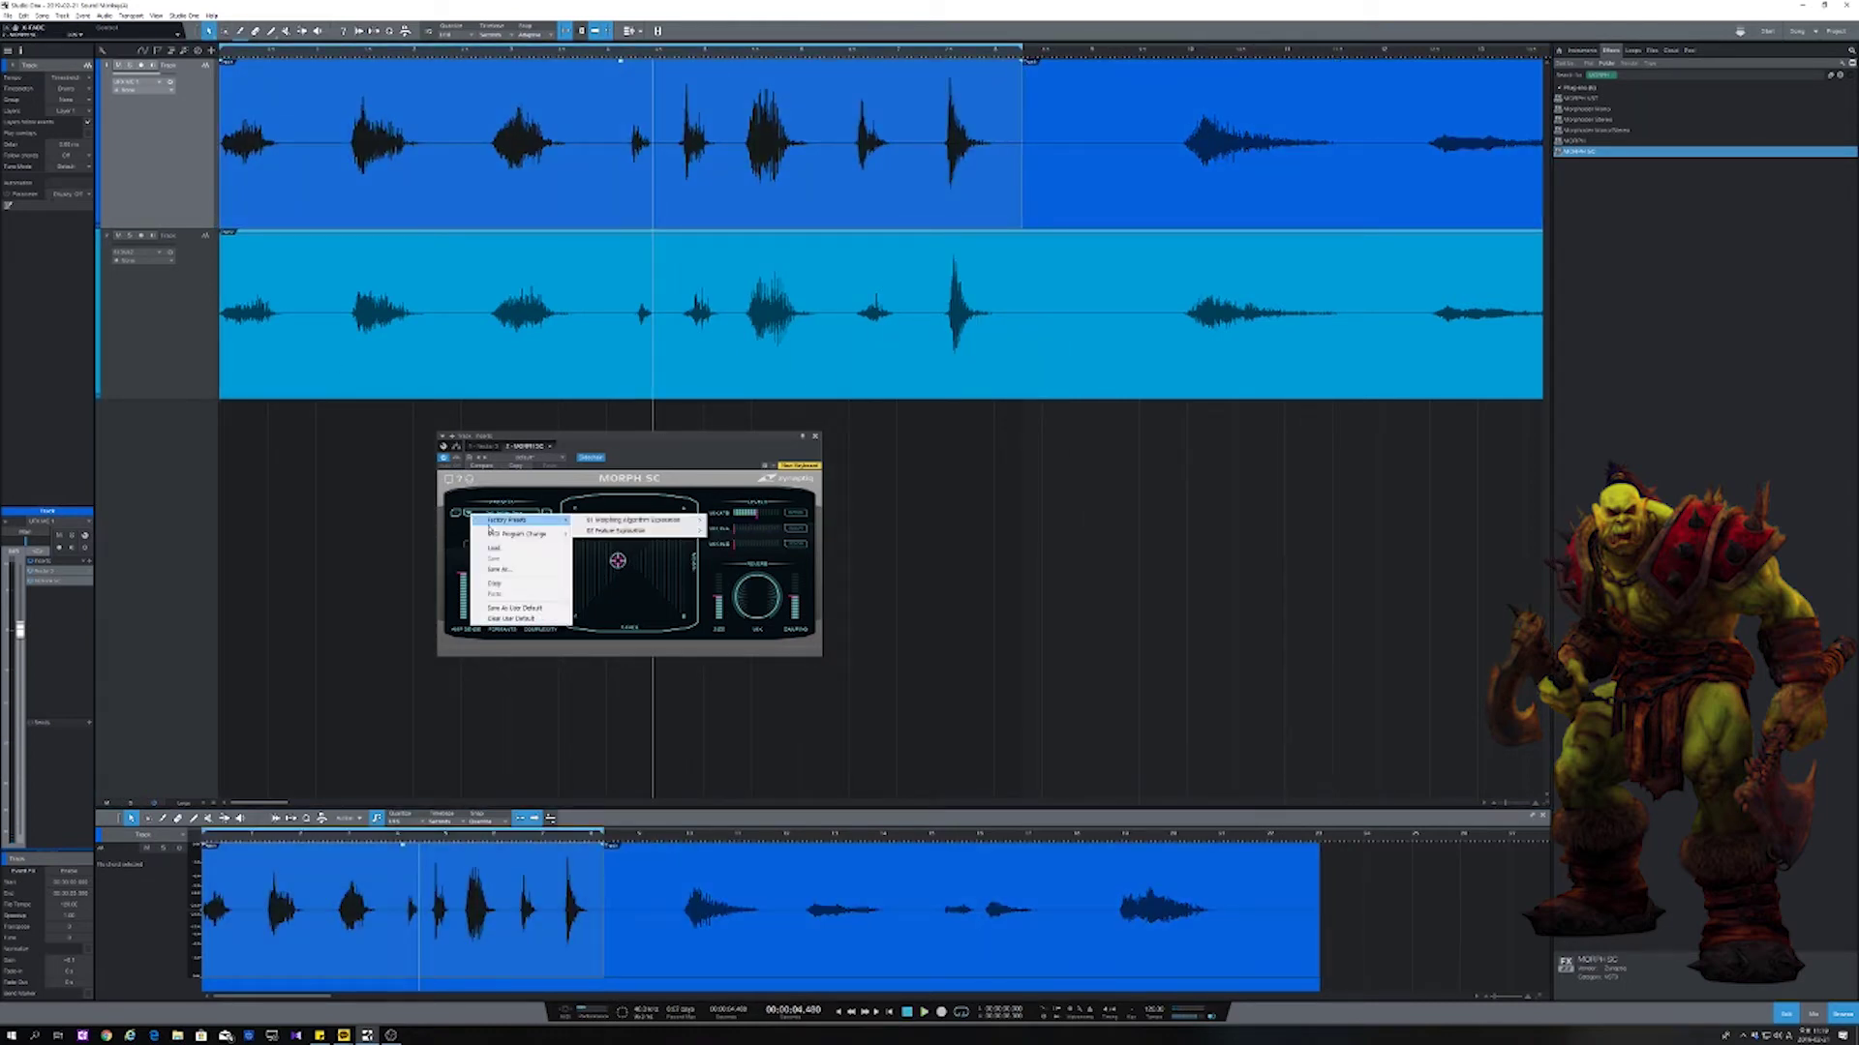
mouse_move(634, 520)
click(794, 692)
key(space)
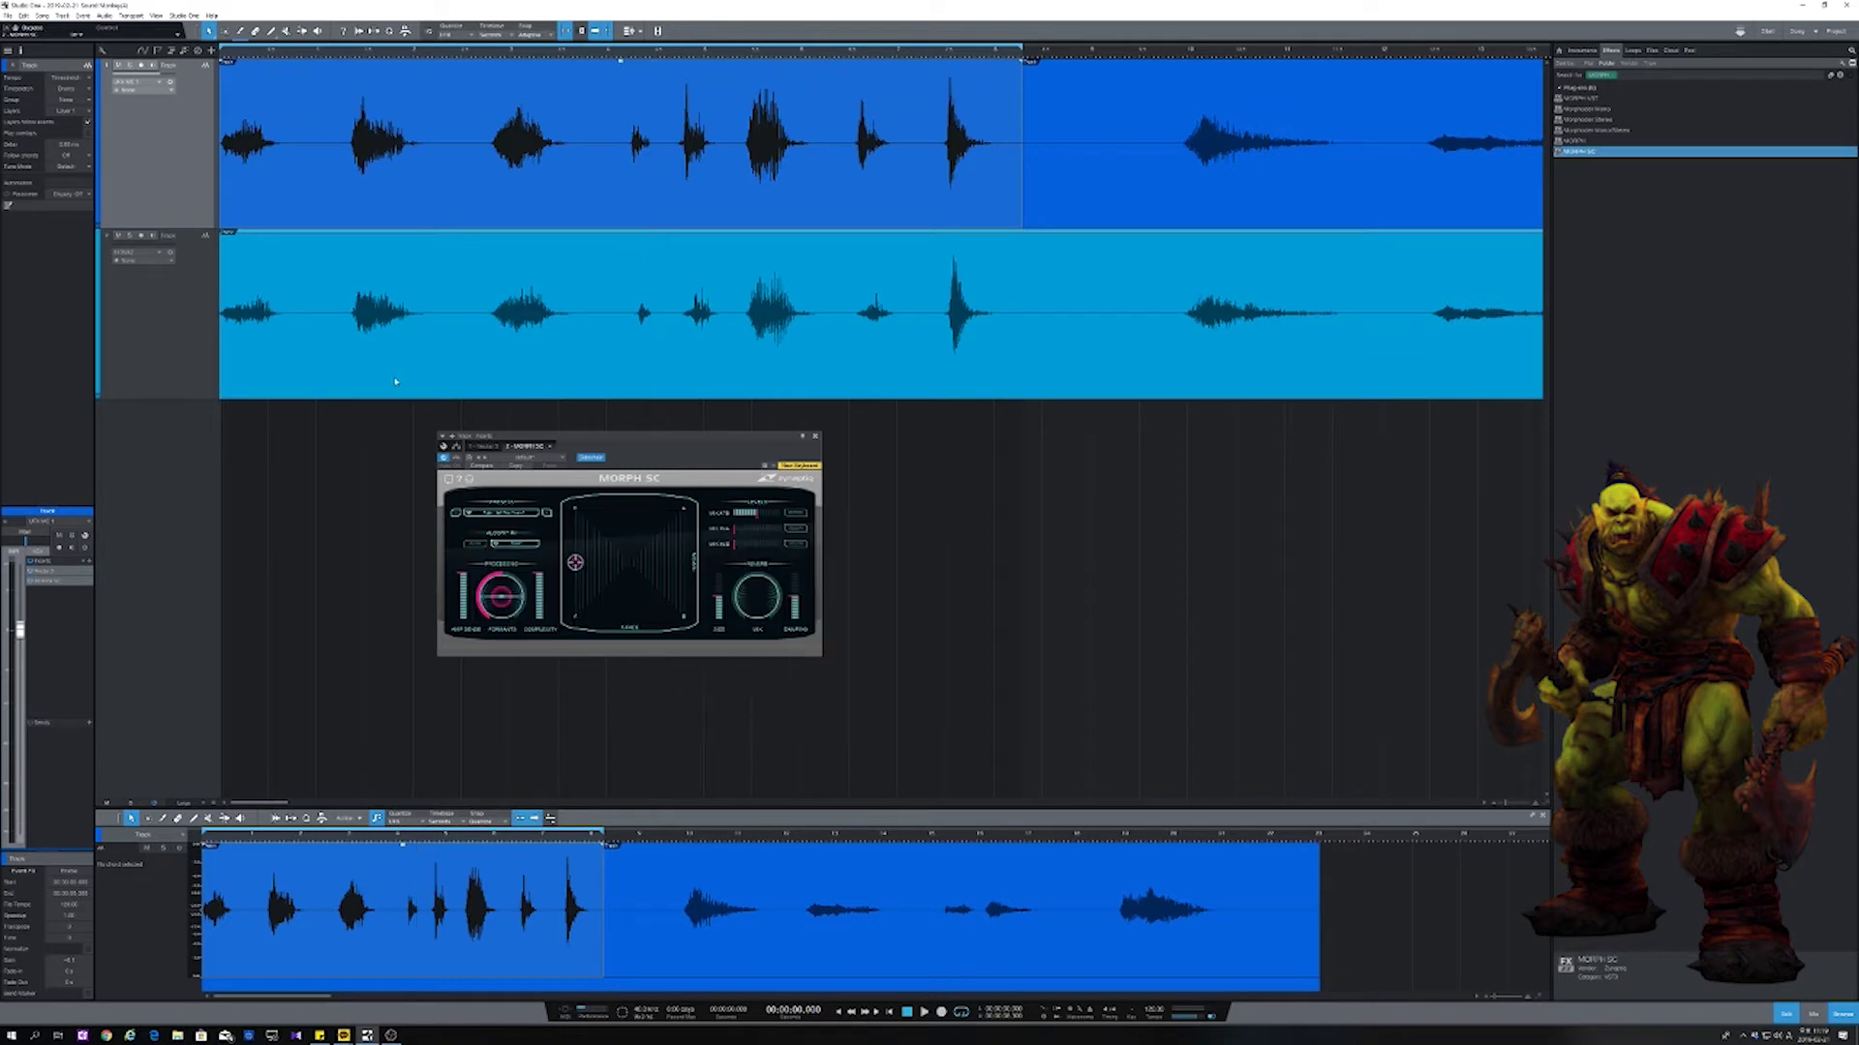
Step: Move Morph SC's morph point to slightly past the pad's centre and raise its lower level sliders during playback
drag(575, 562, 631, 562)
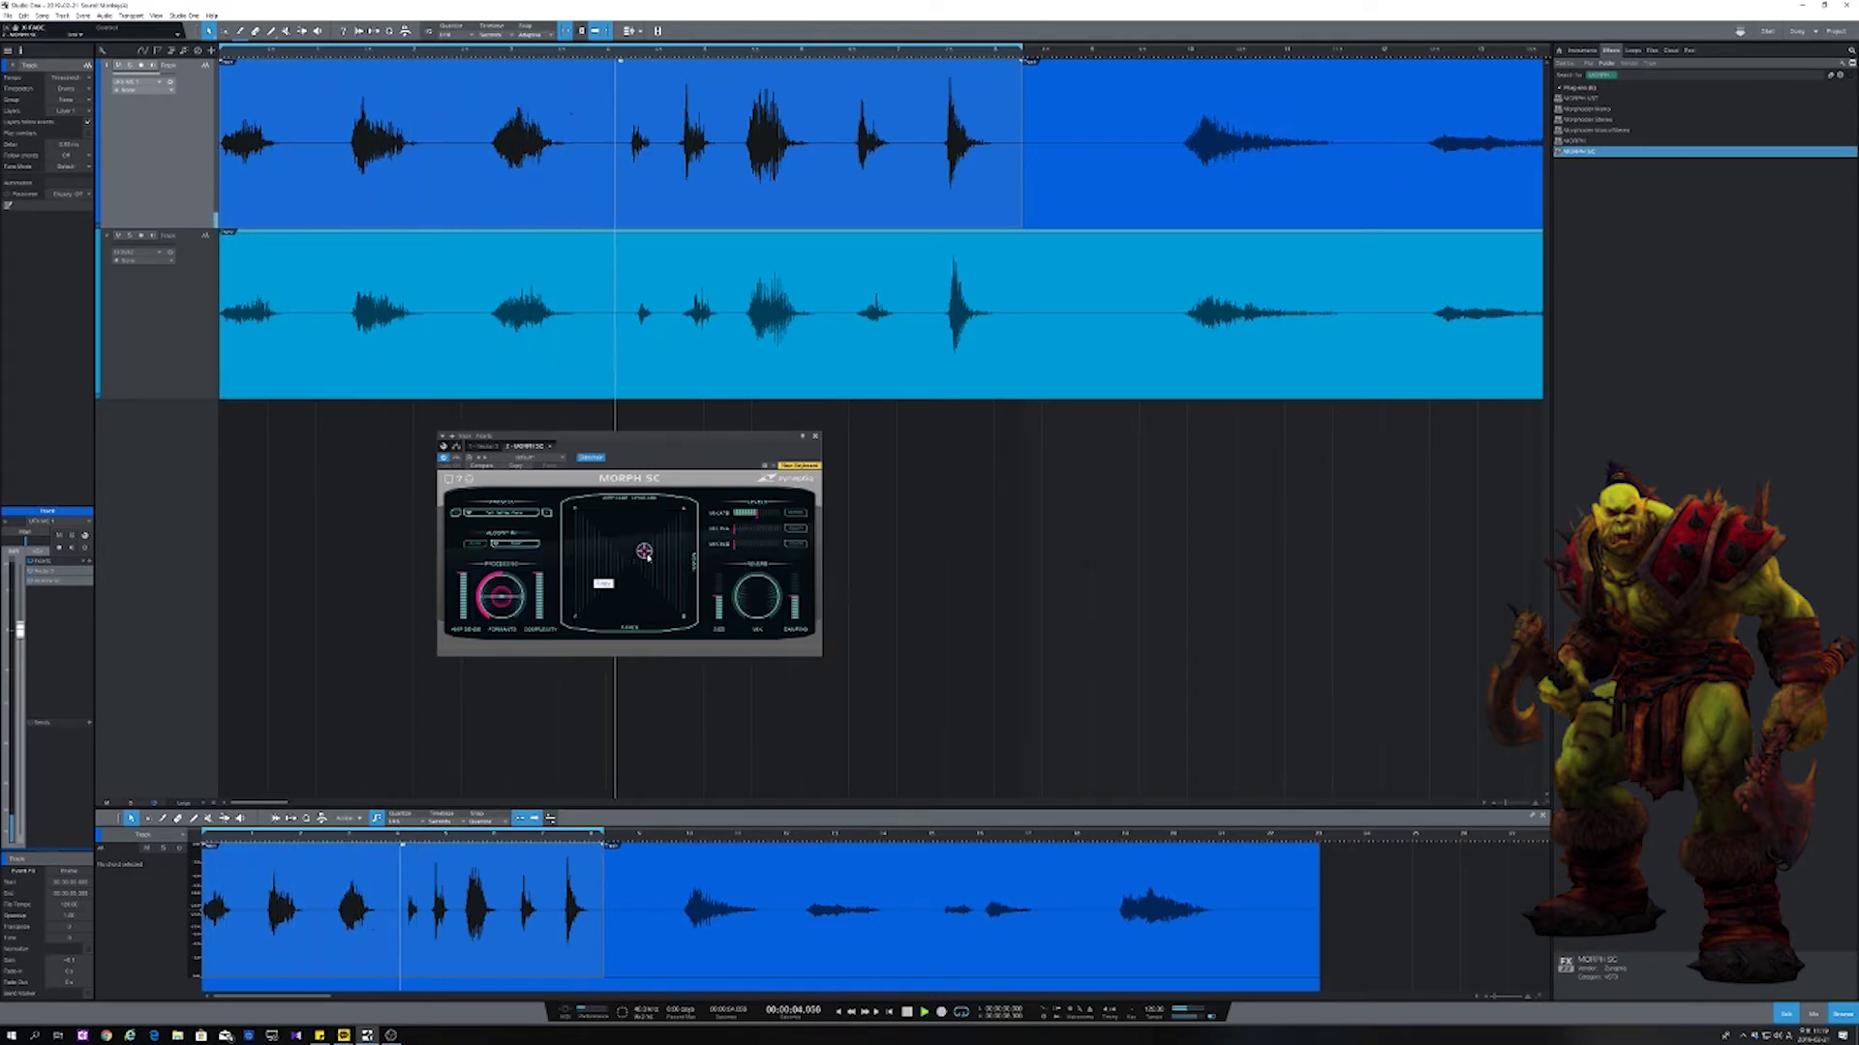
mouse_move(648, 564)
mouse_down()
mouse_move(653, 581)
mouse_move(643, 570)
mouse_up()
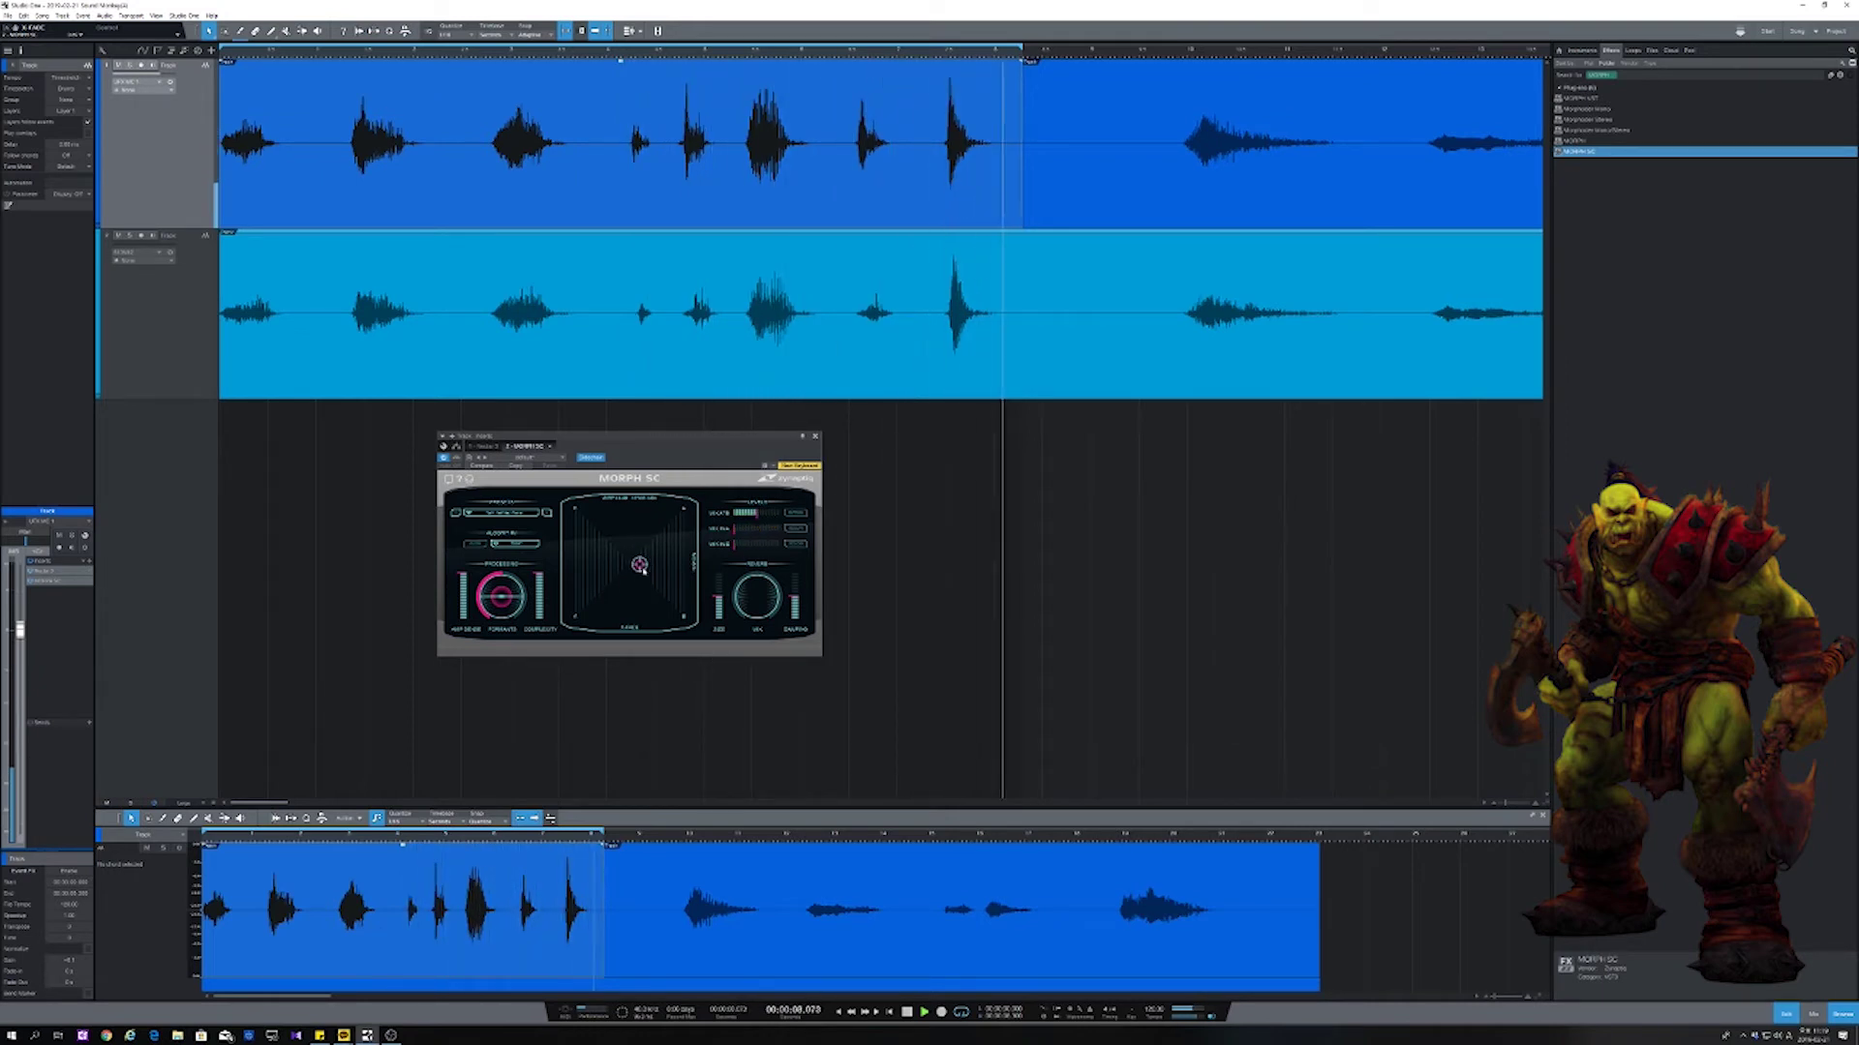
drag(737, 533, 744, 534)
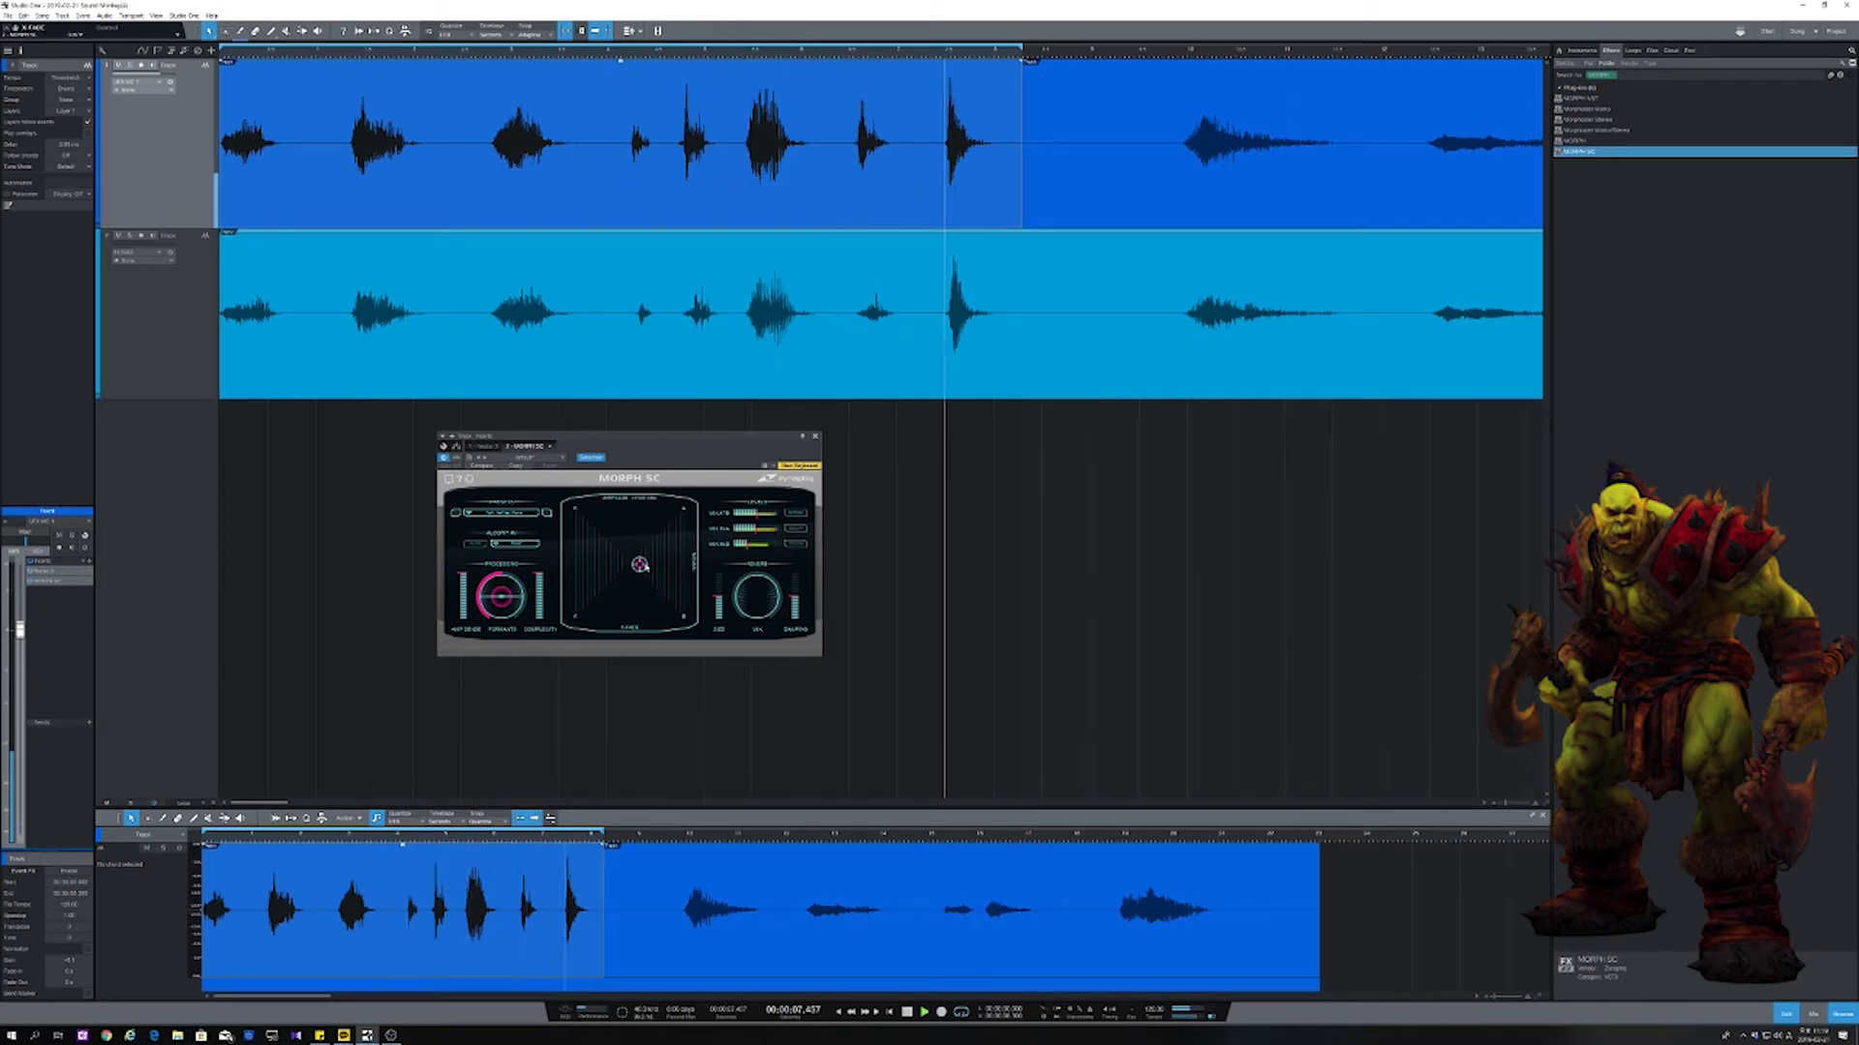
Step: Move the morph point farther toward the far side and slightly up while playing the voices
drag(639, 564, 660, 556)
key(space)
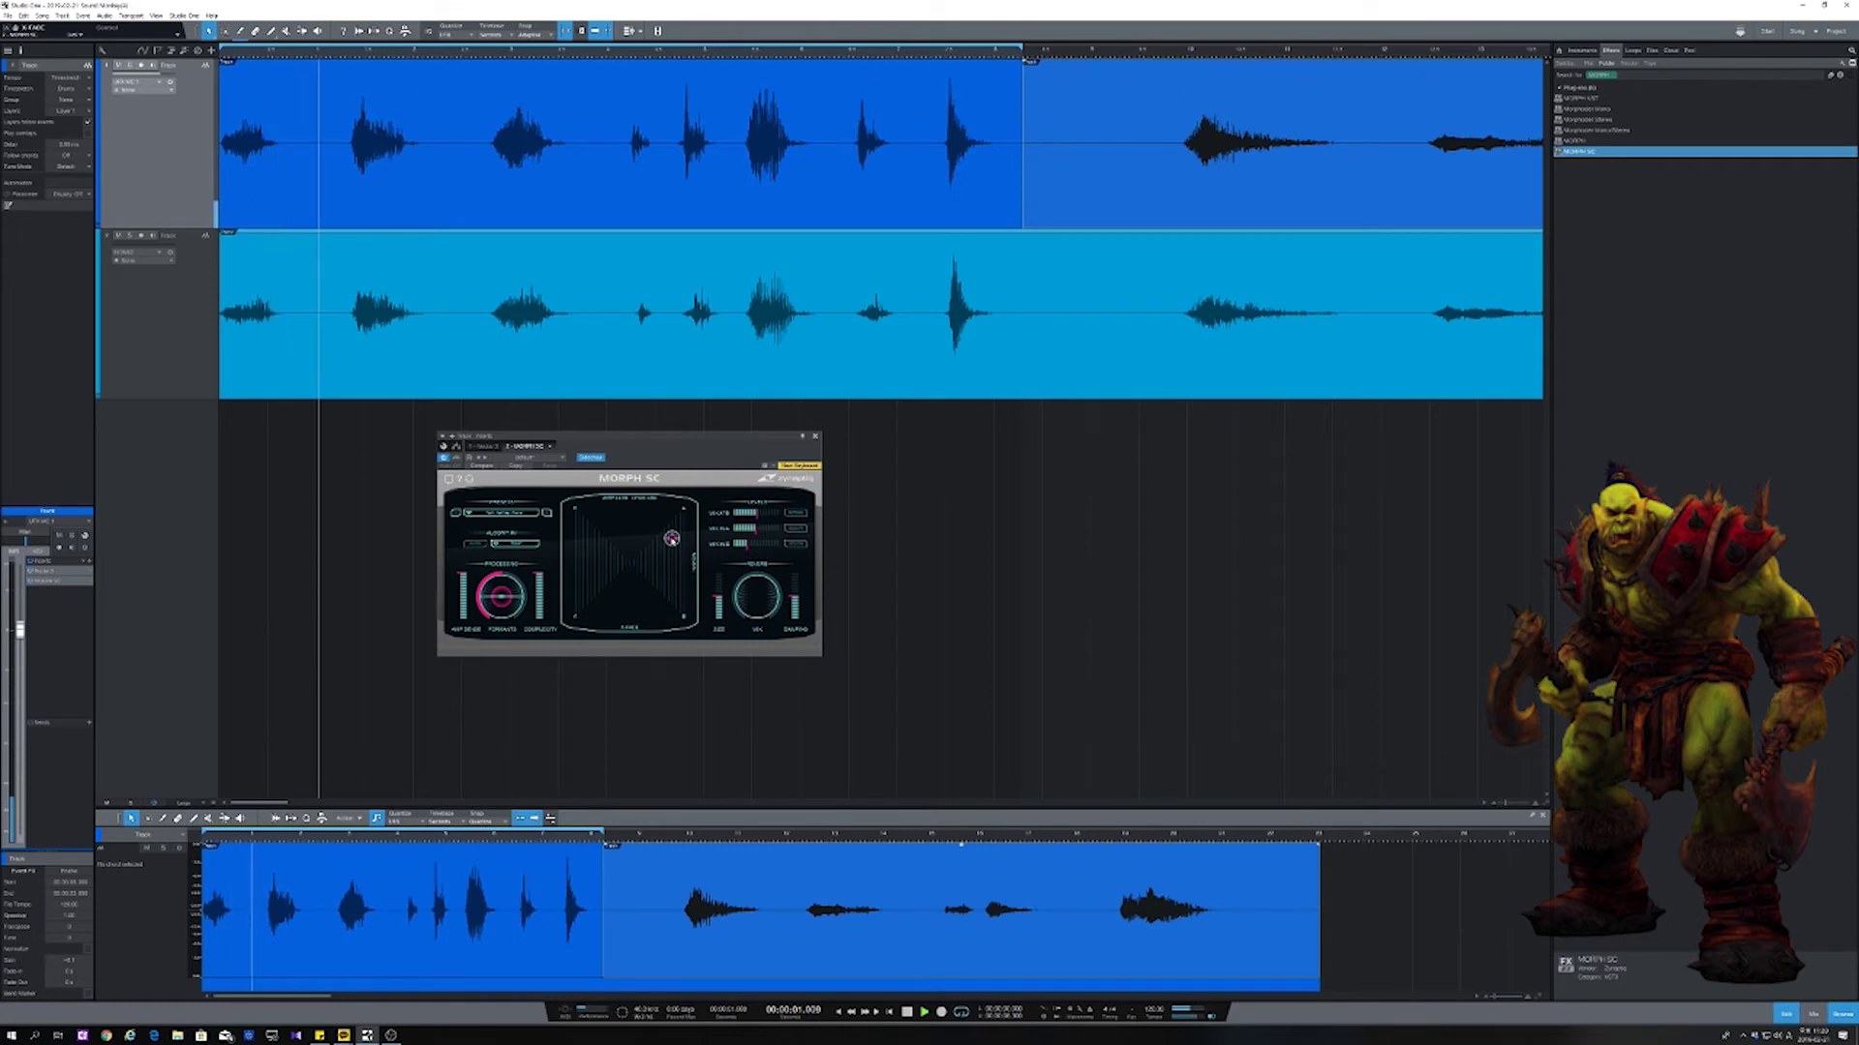
drag(673, 541, 663, 543)
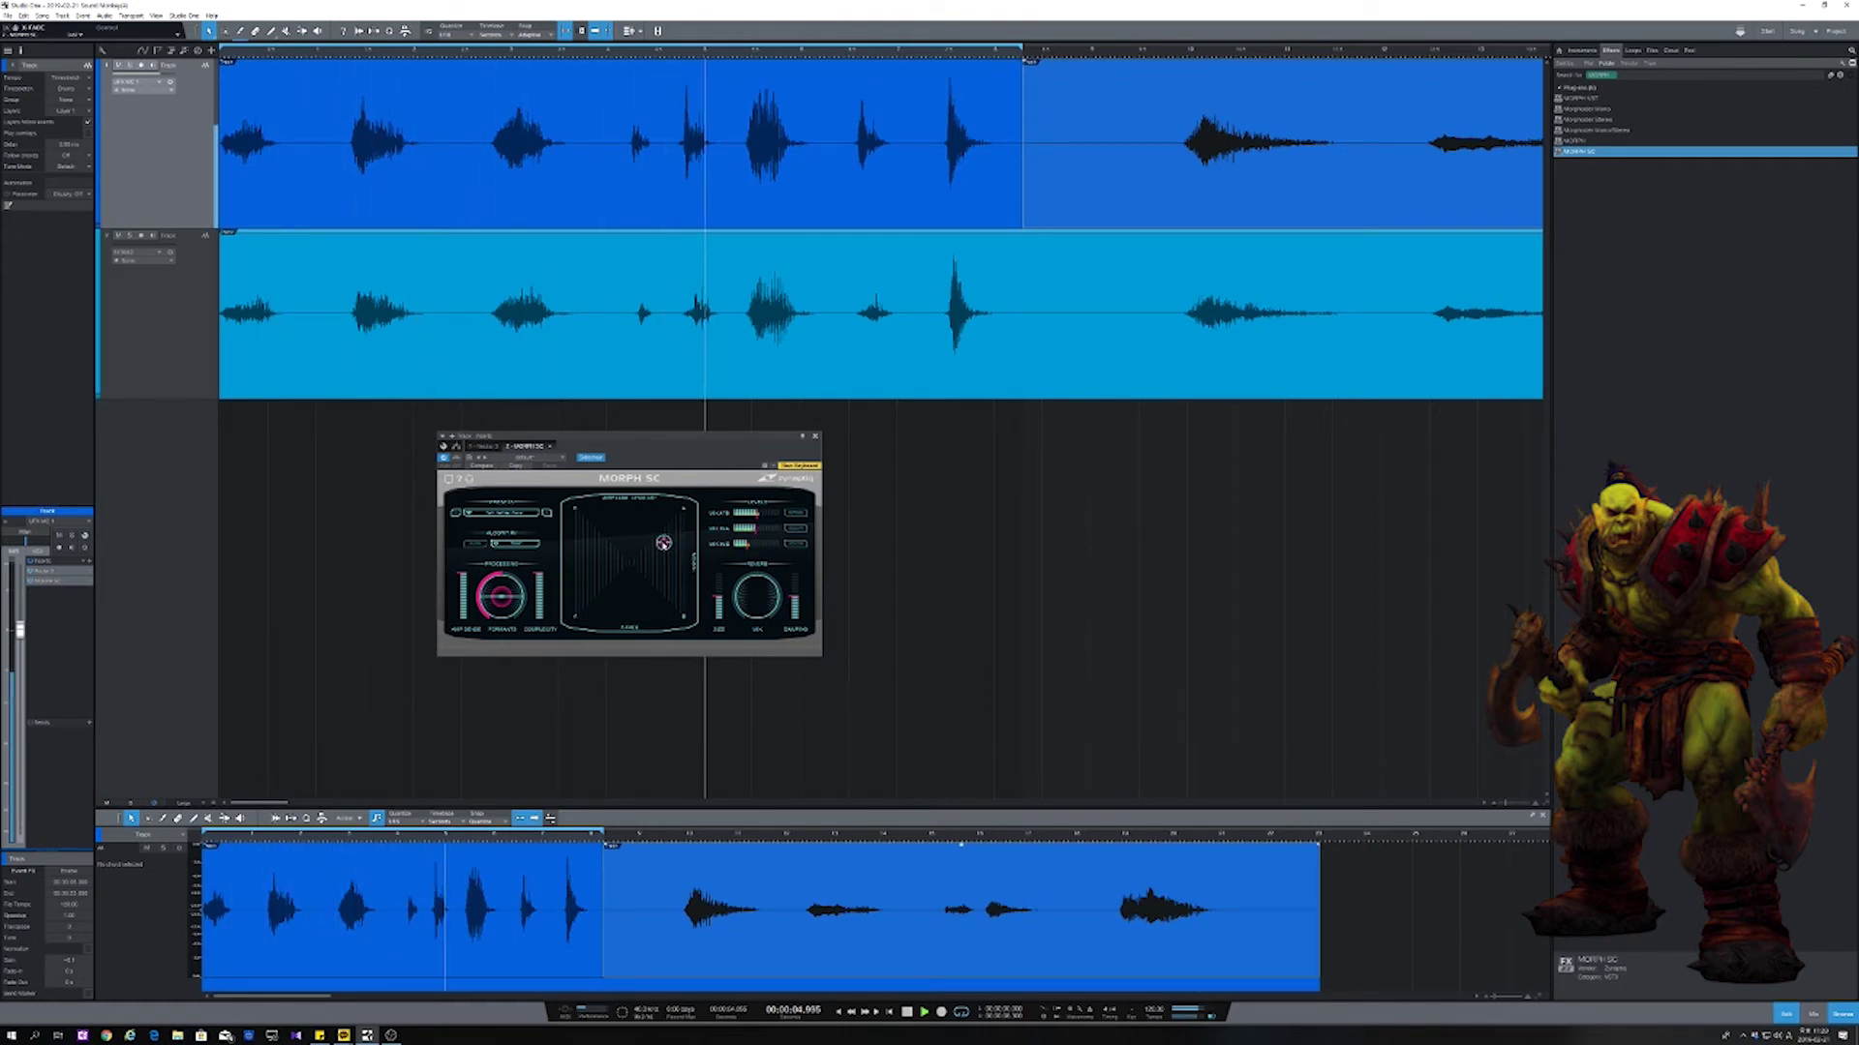
key(w)
key(w)
key(shift+w)
key(shift+w)
key(shift+w)
key(shift+w)
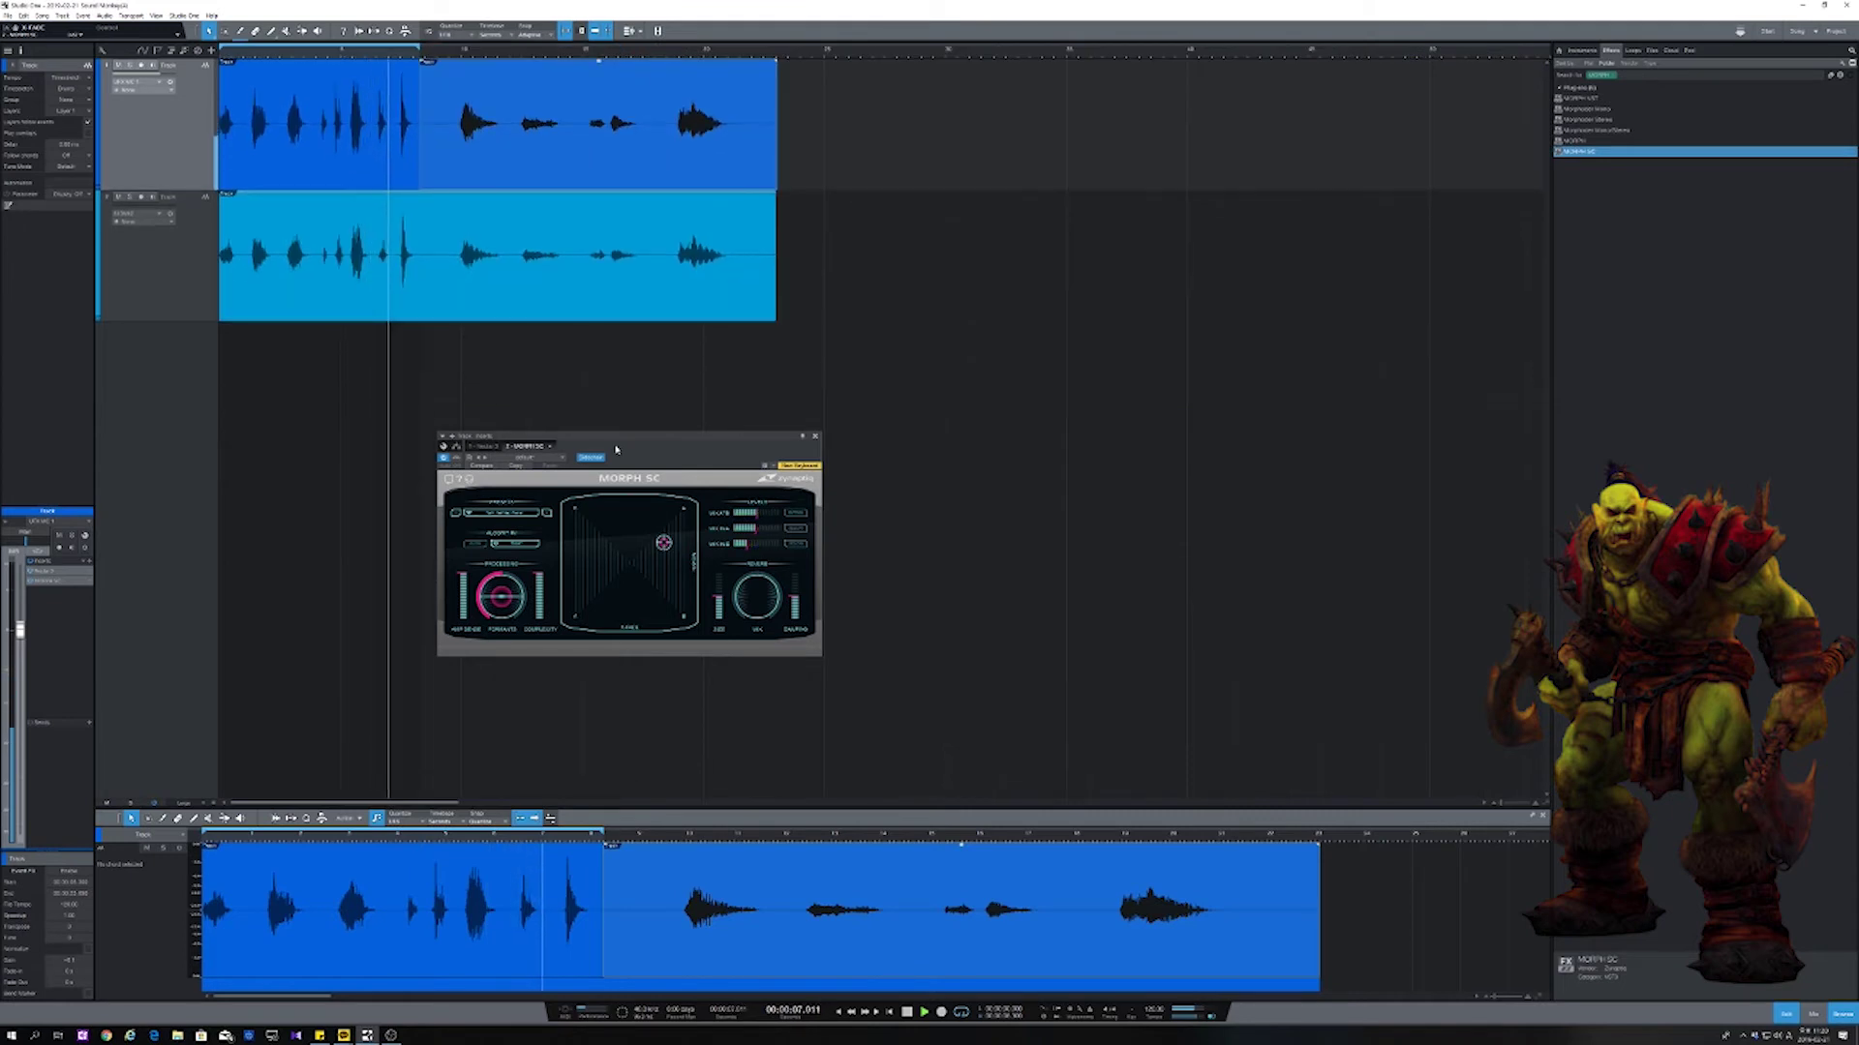
Step: Slightly lower the volume of the second clip on the lower track while playing the morphed voices
key(e)
key(e)
key(e)
key(space)
key(w)
key(w)
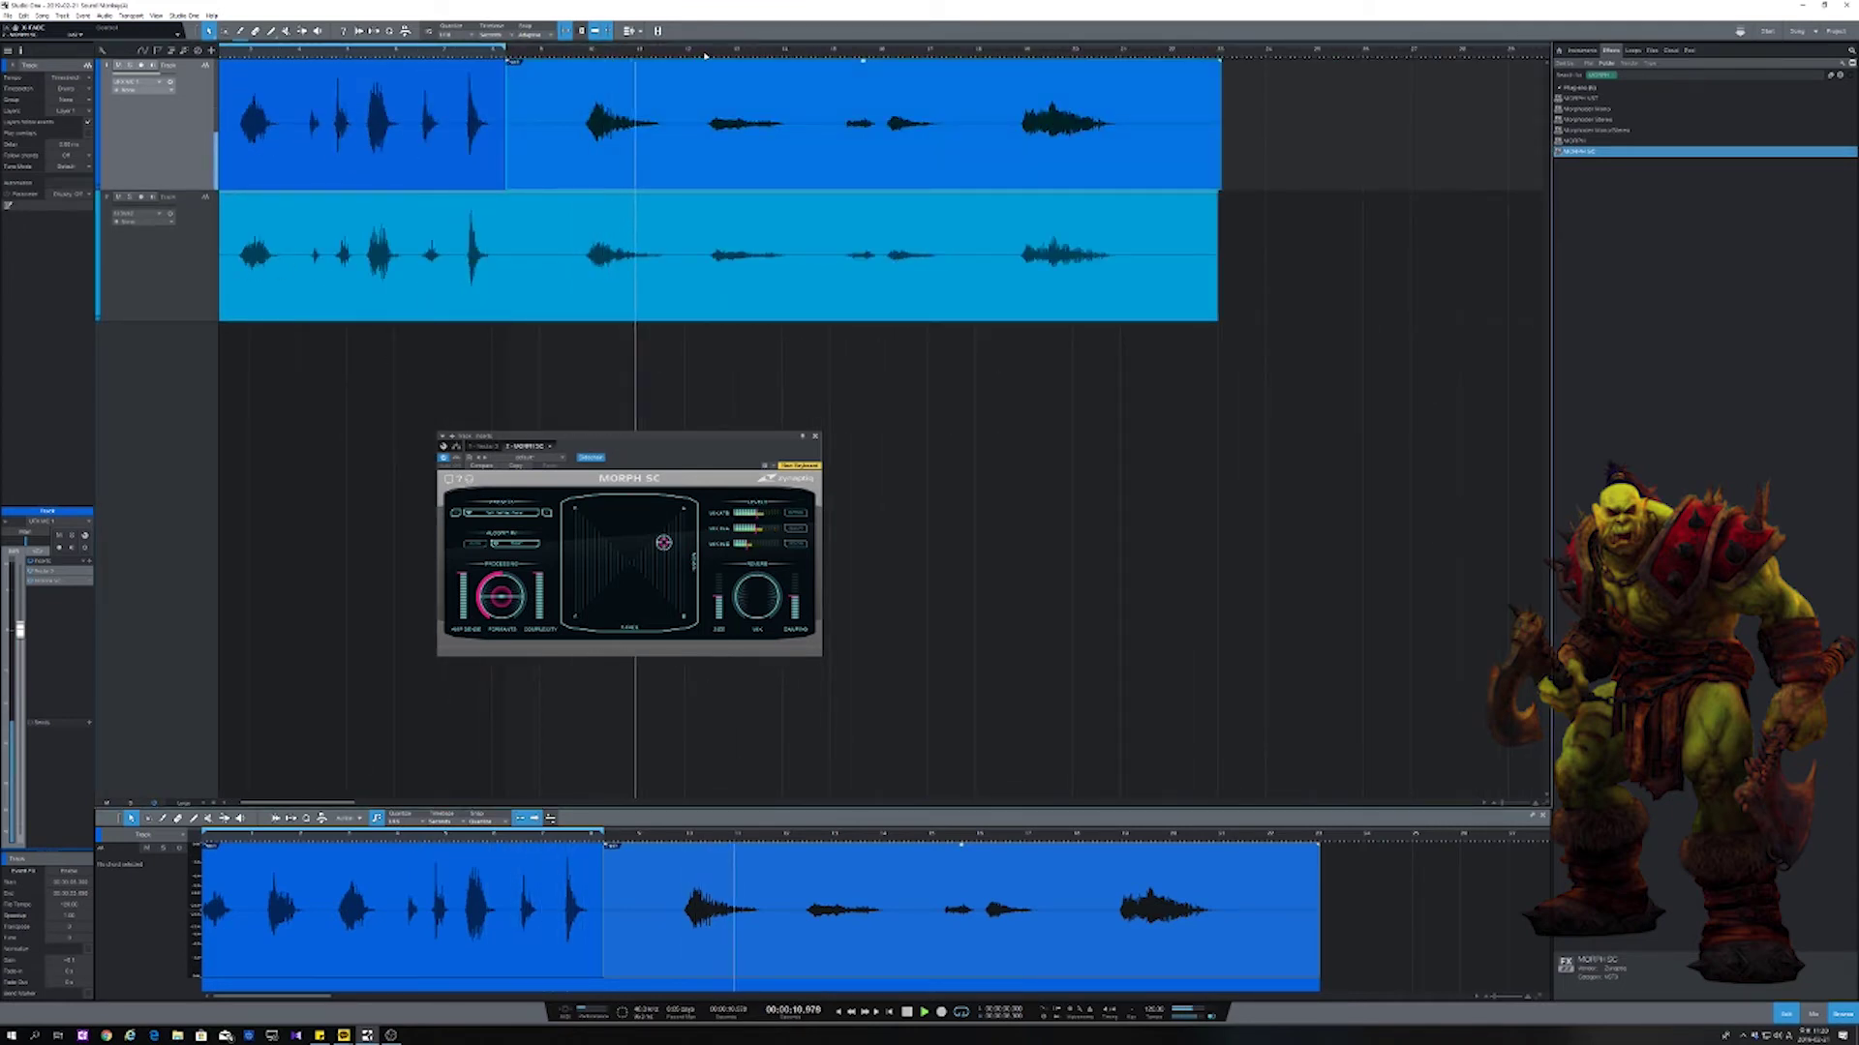
click(666, 200)
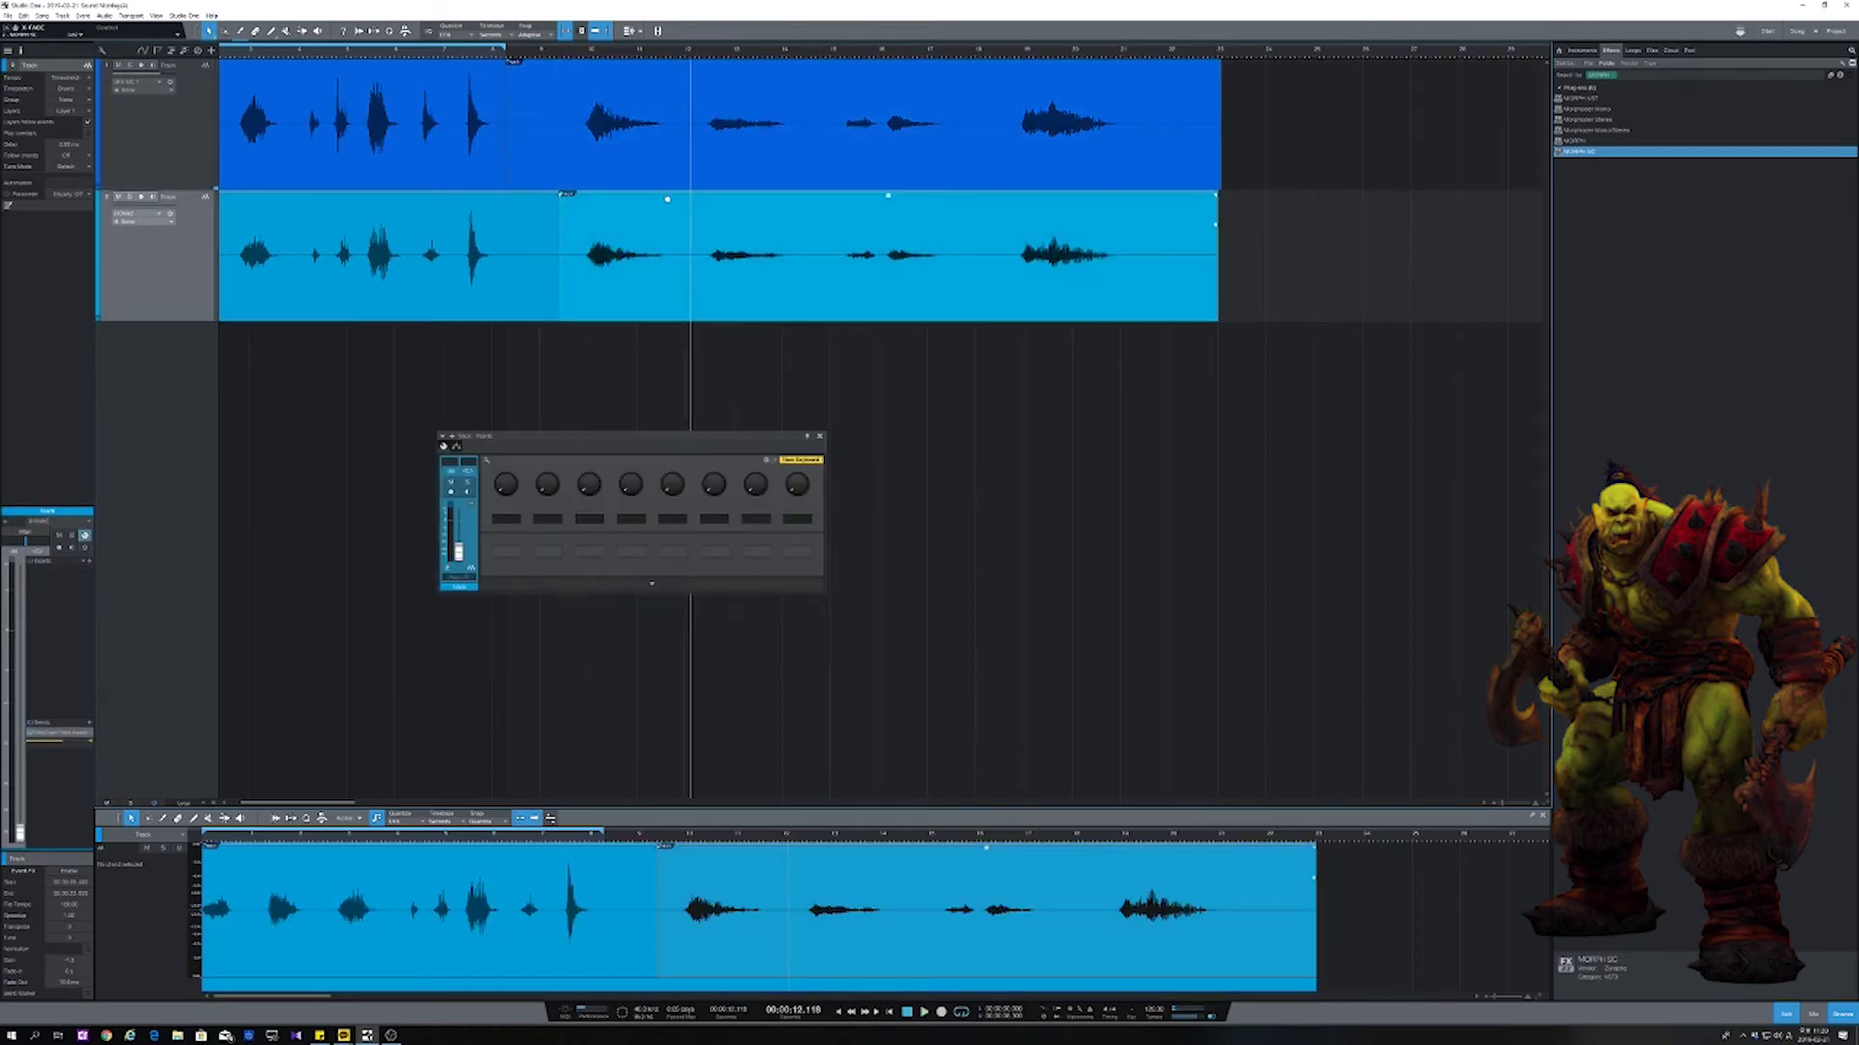
drag(667, 199, 664, 207)
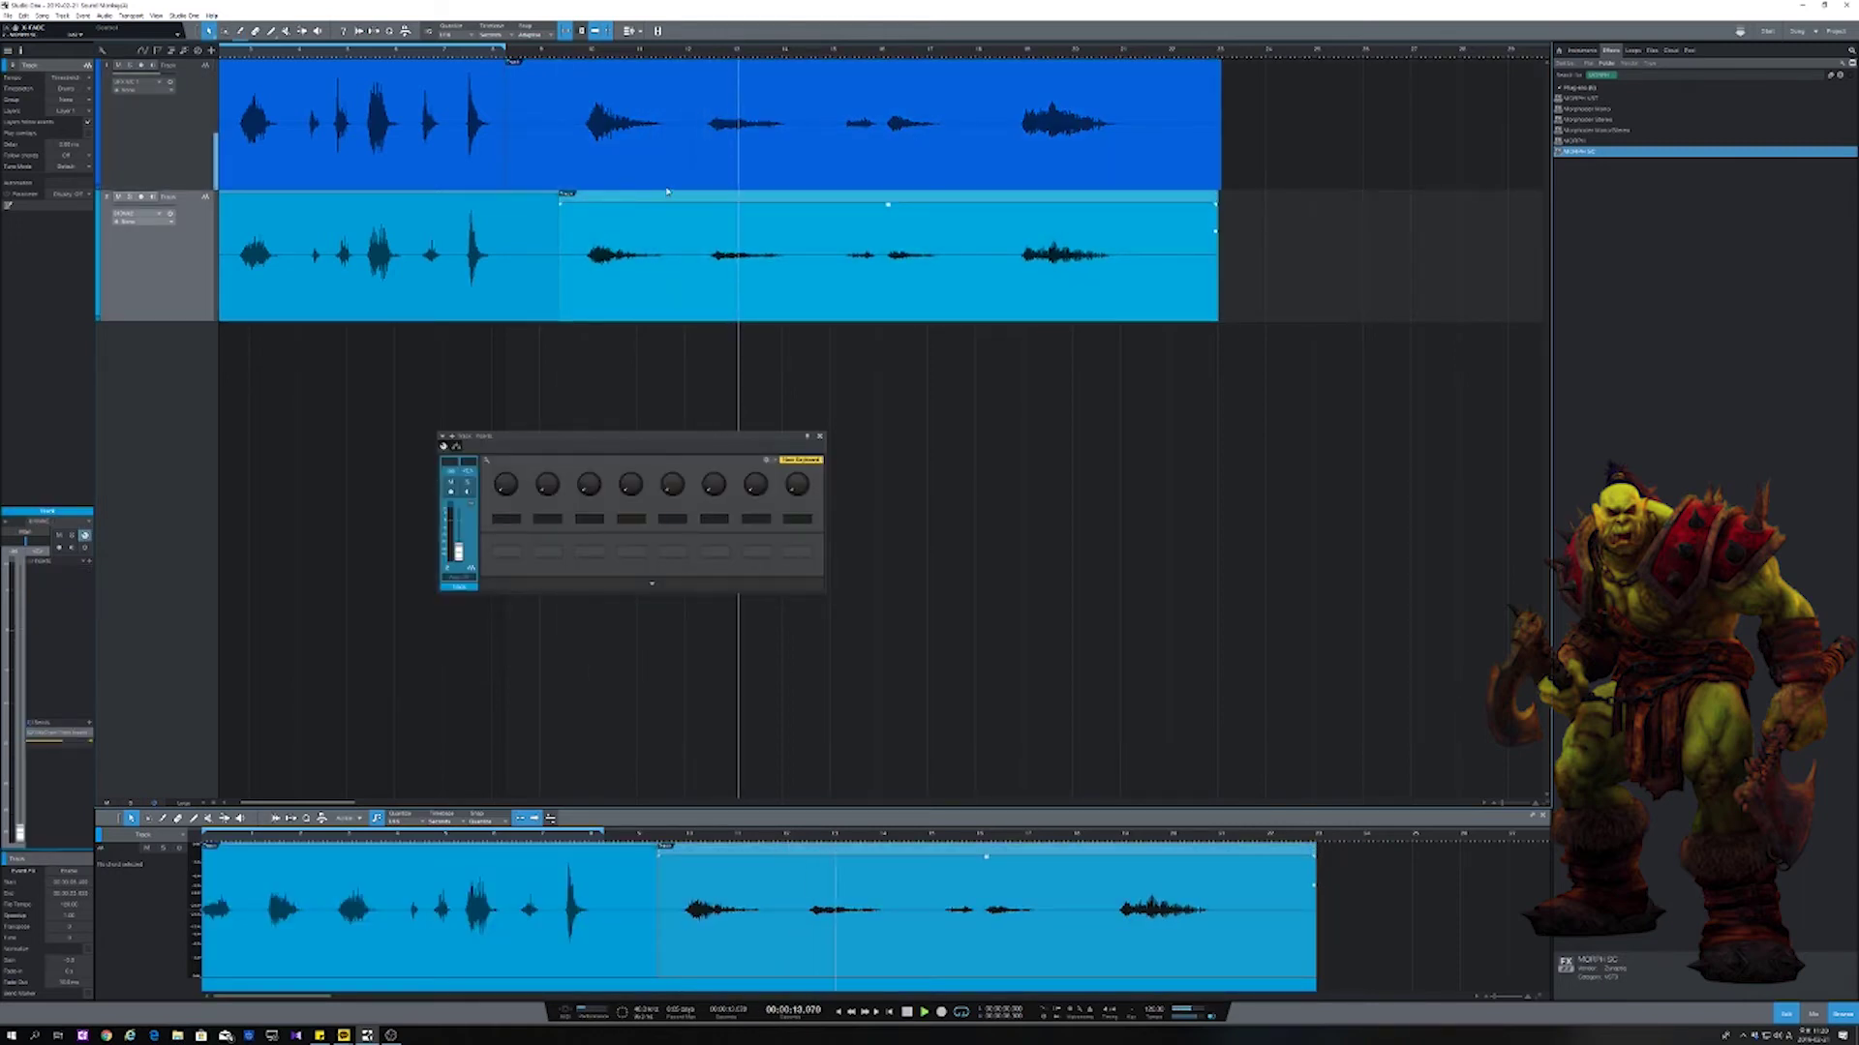
click(140, 153)
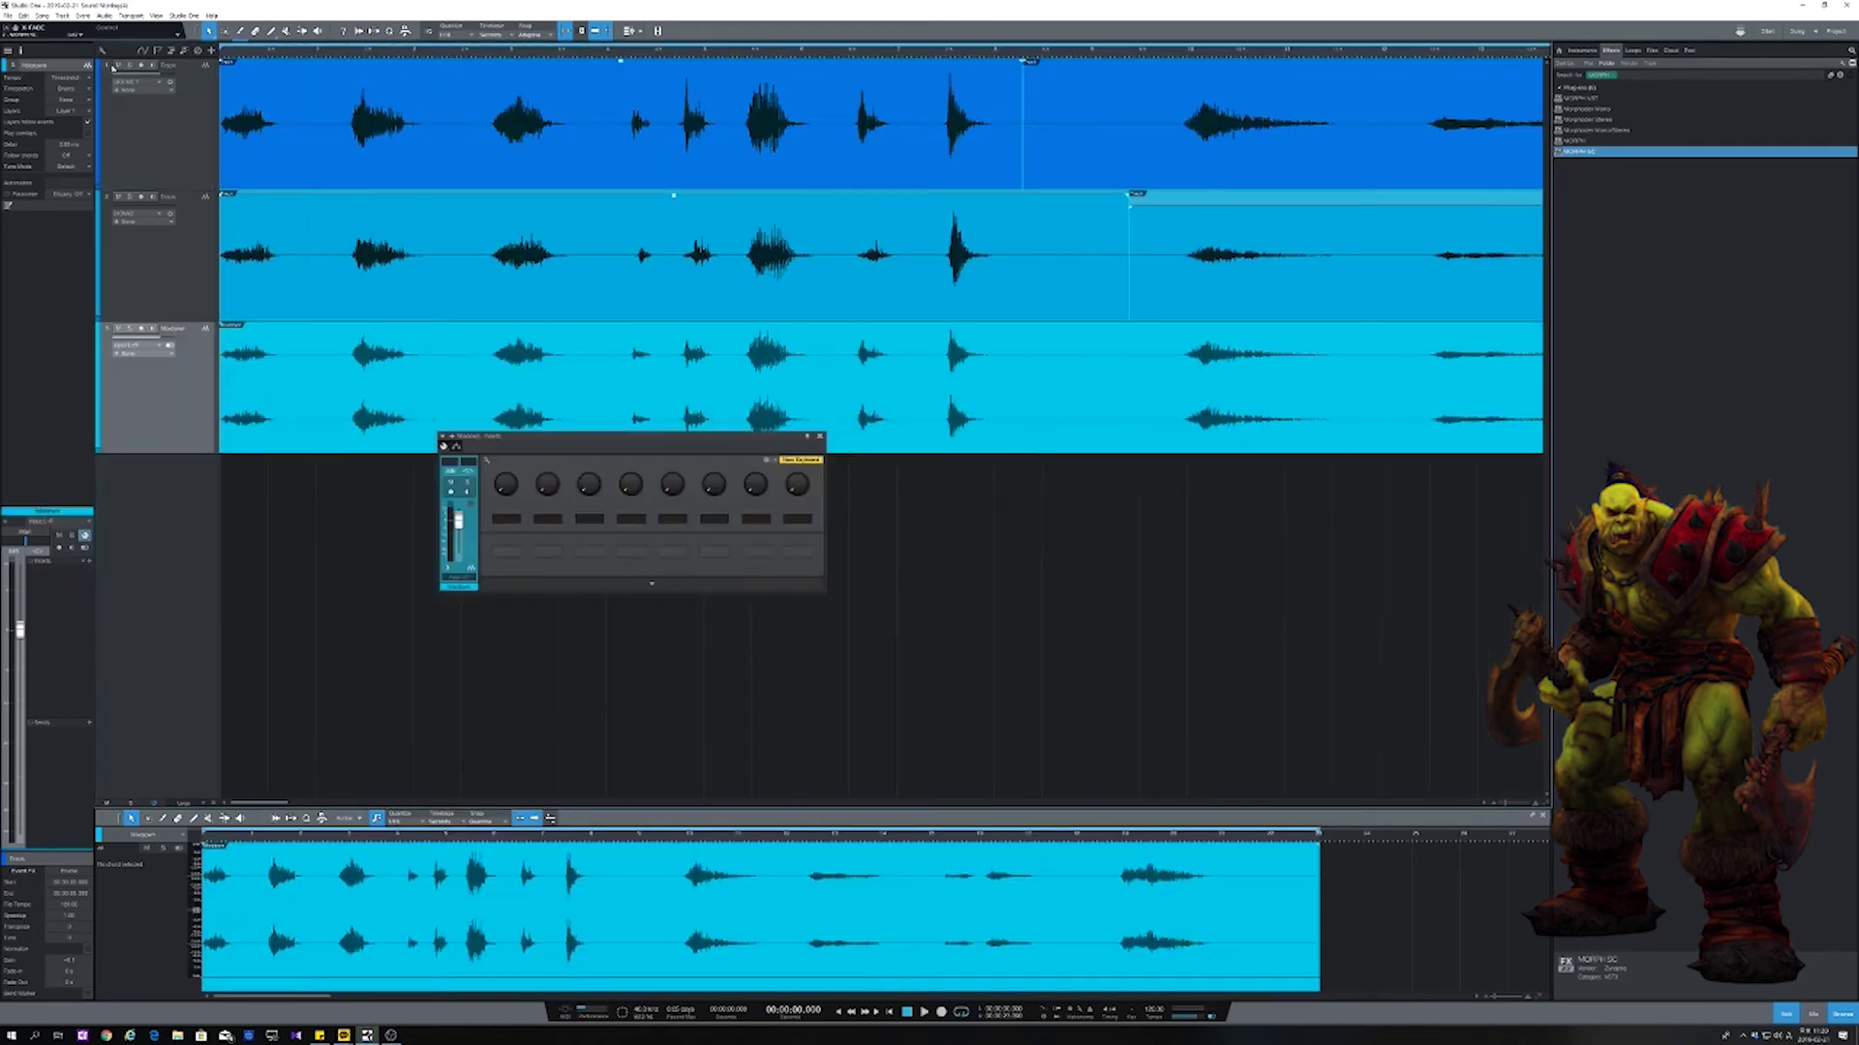
Step: Mute the two source tracks and audition the bounced mixdown track on its own
key(e)
key(e)
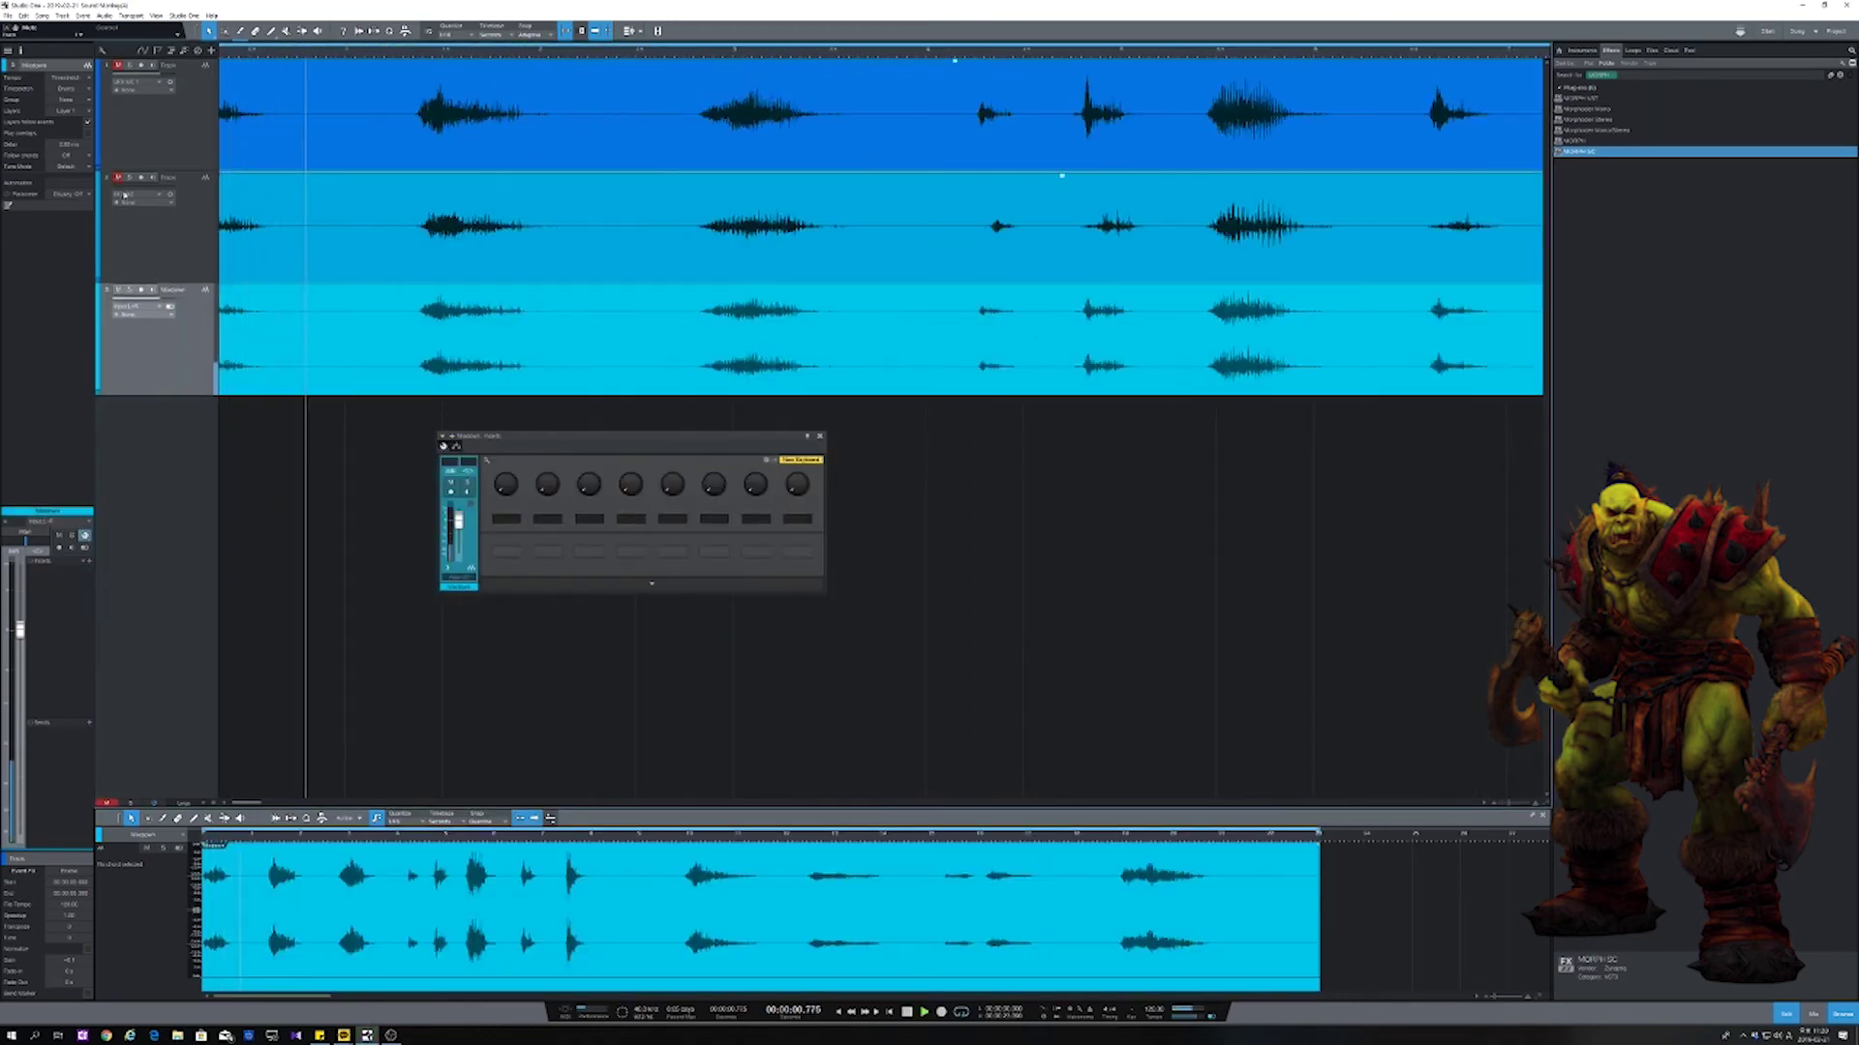
key(w)
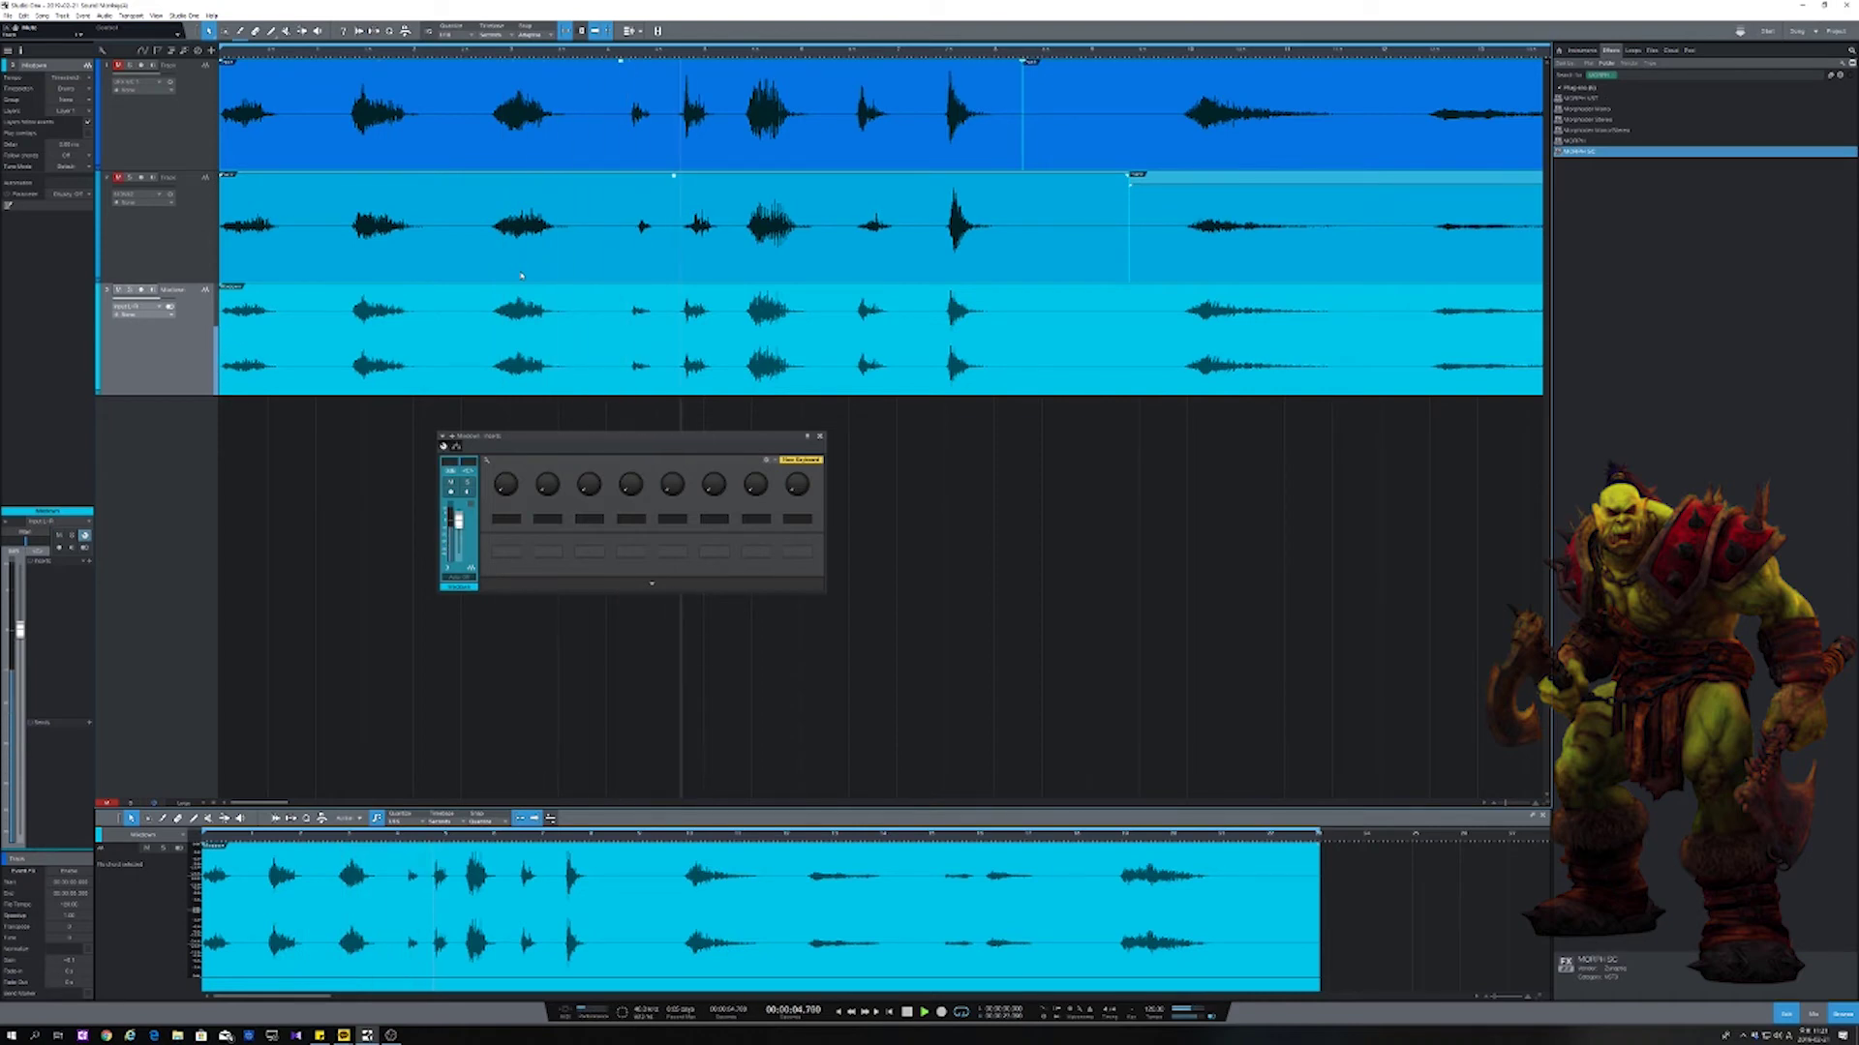
key(w)
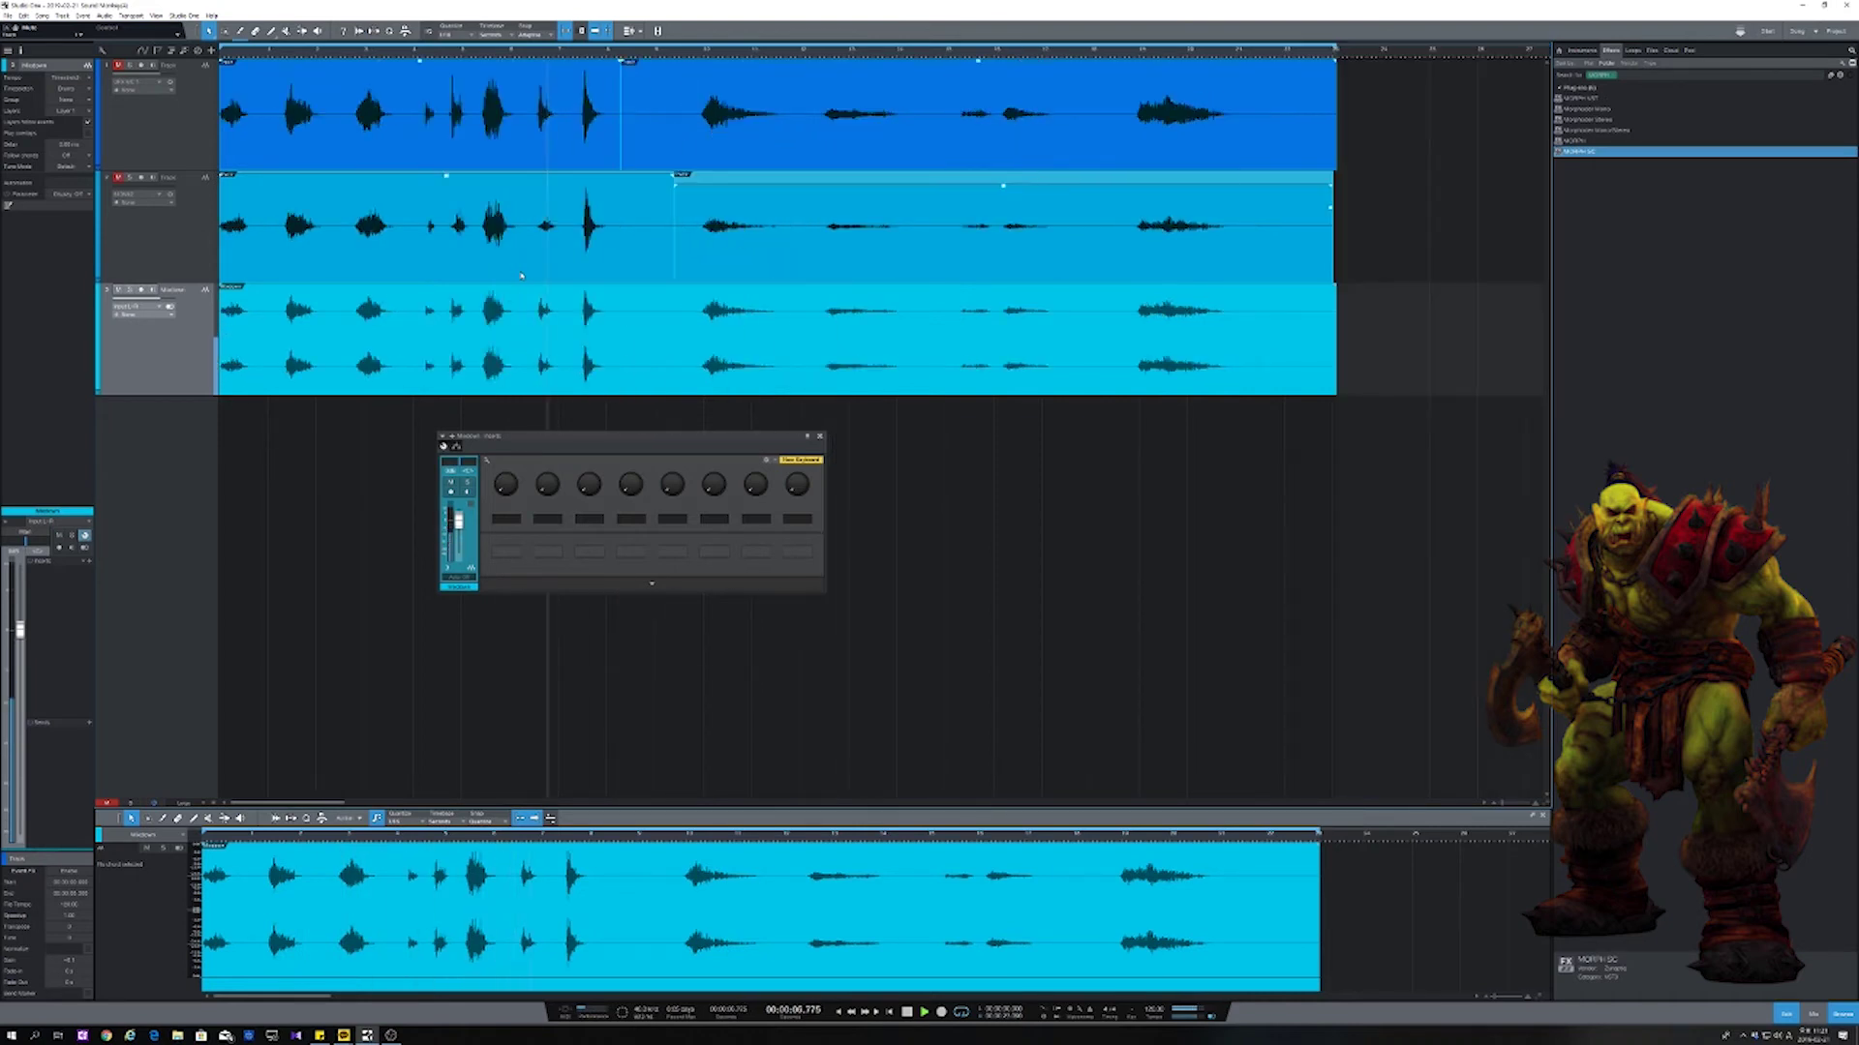
key(e)
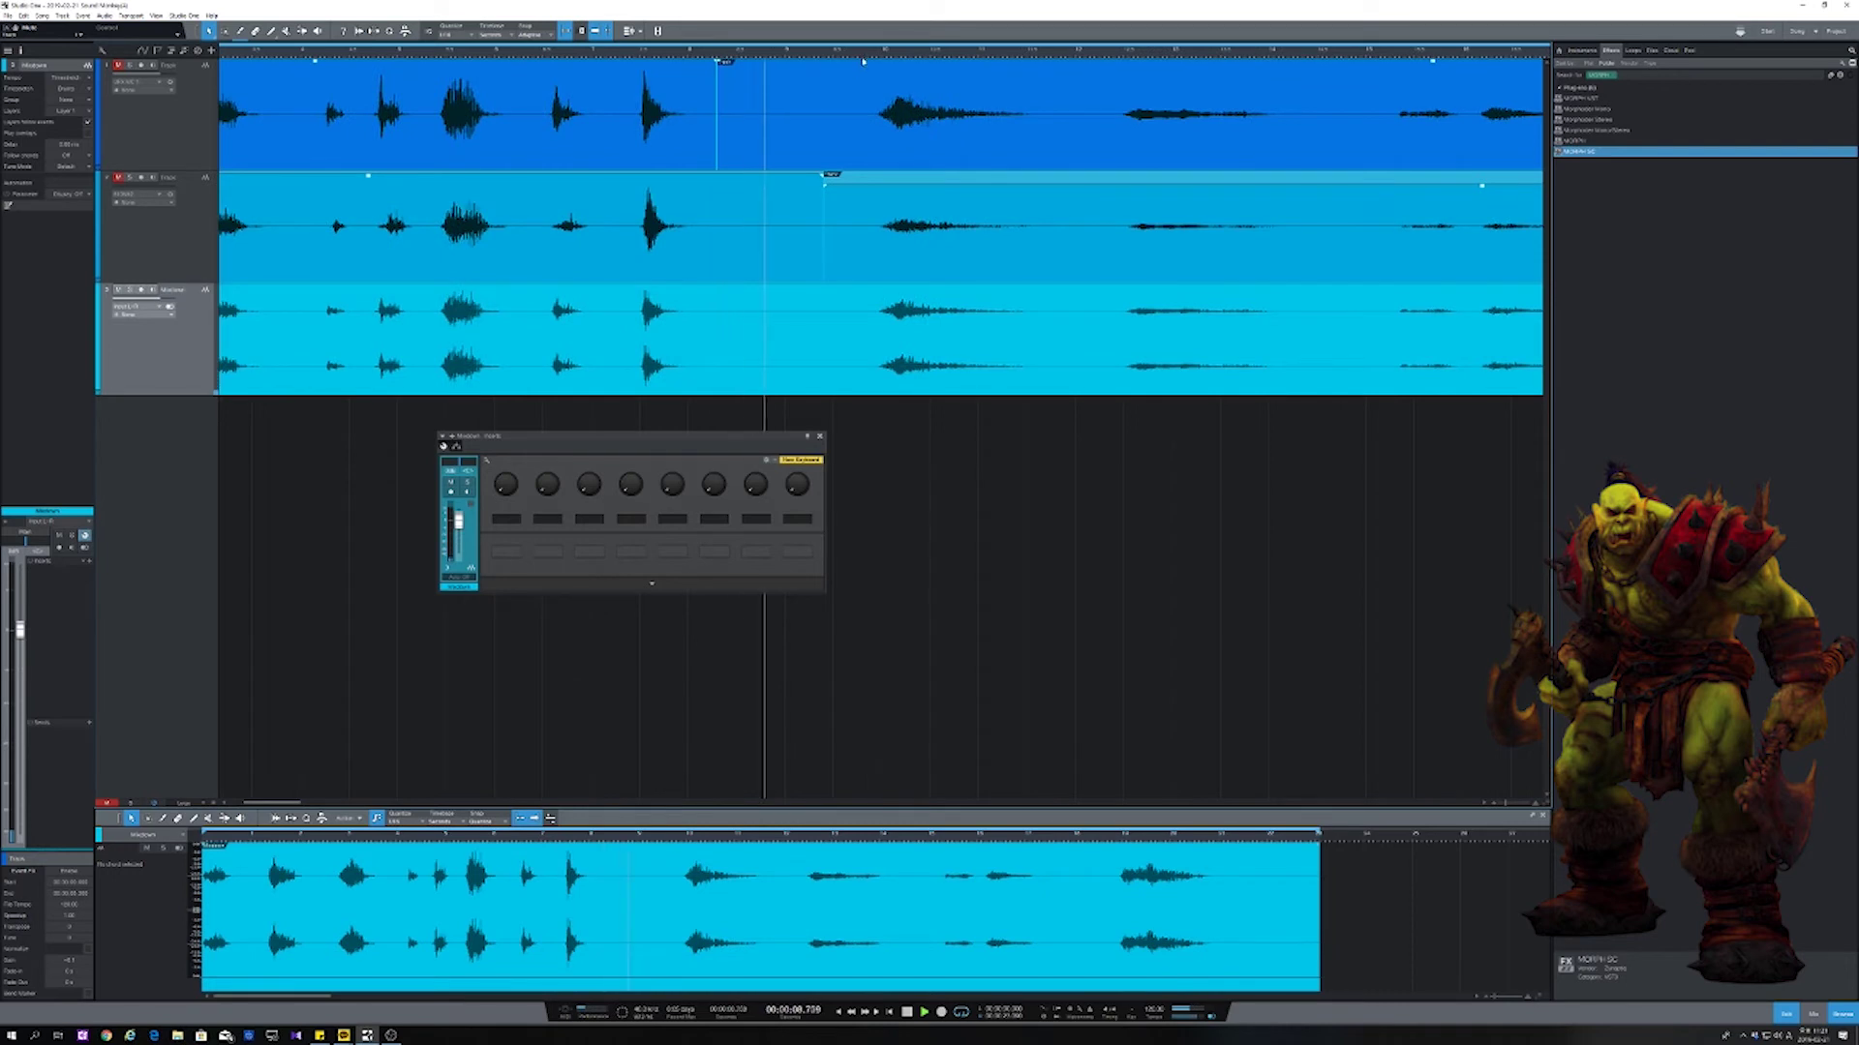
scroll(520, 276, down, 3)
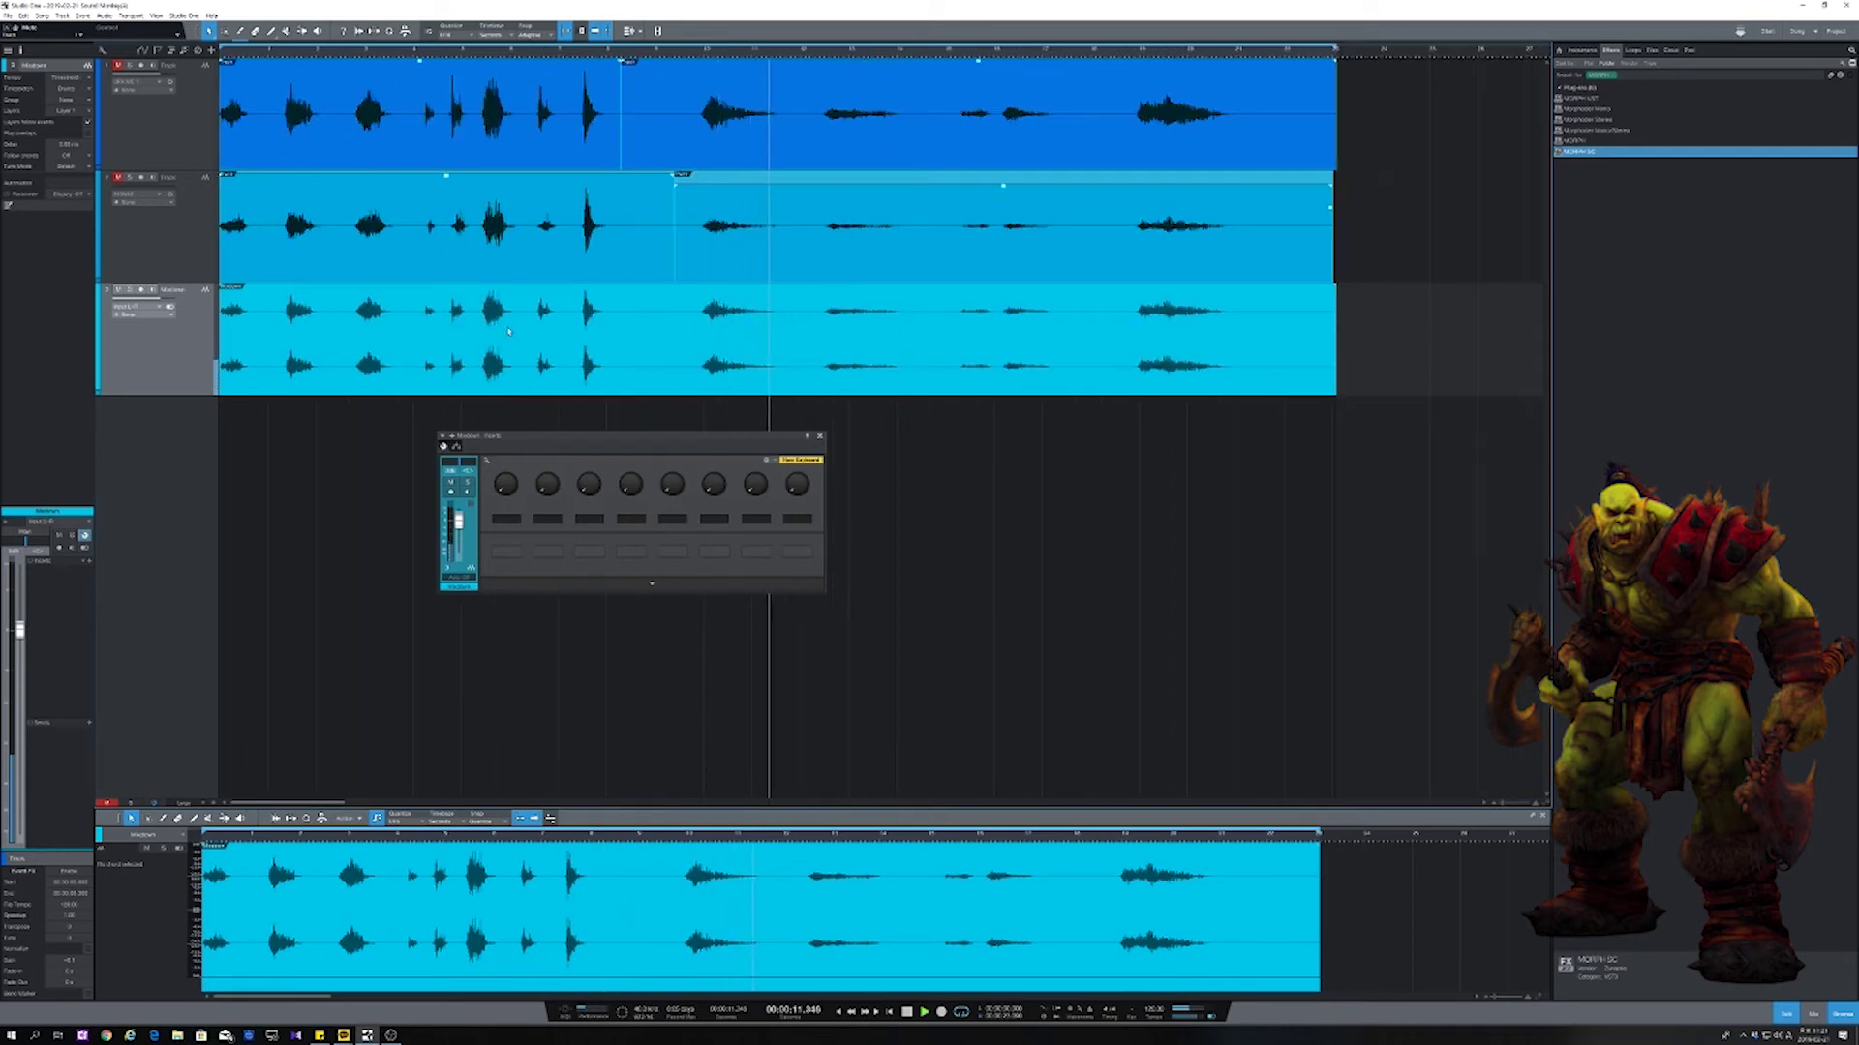
key(space)
Step: Select the first part of the mixdown clip and listen through its sounds, examining their waveforms
click(397, 330)
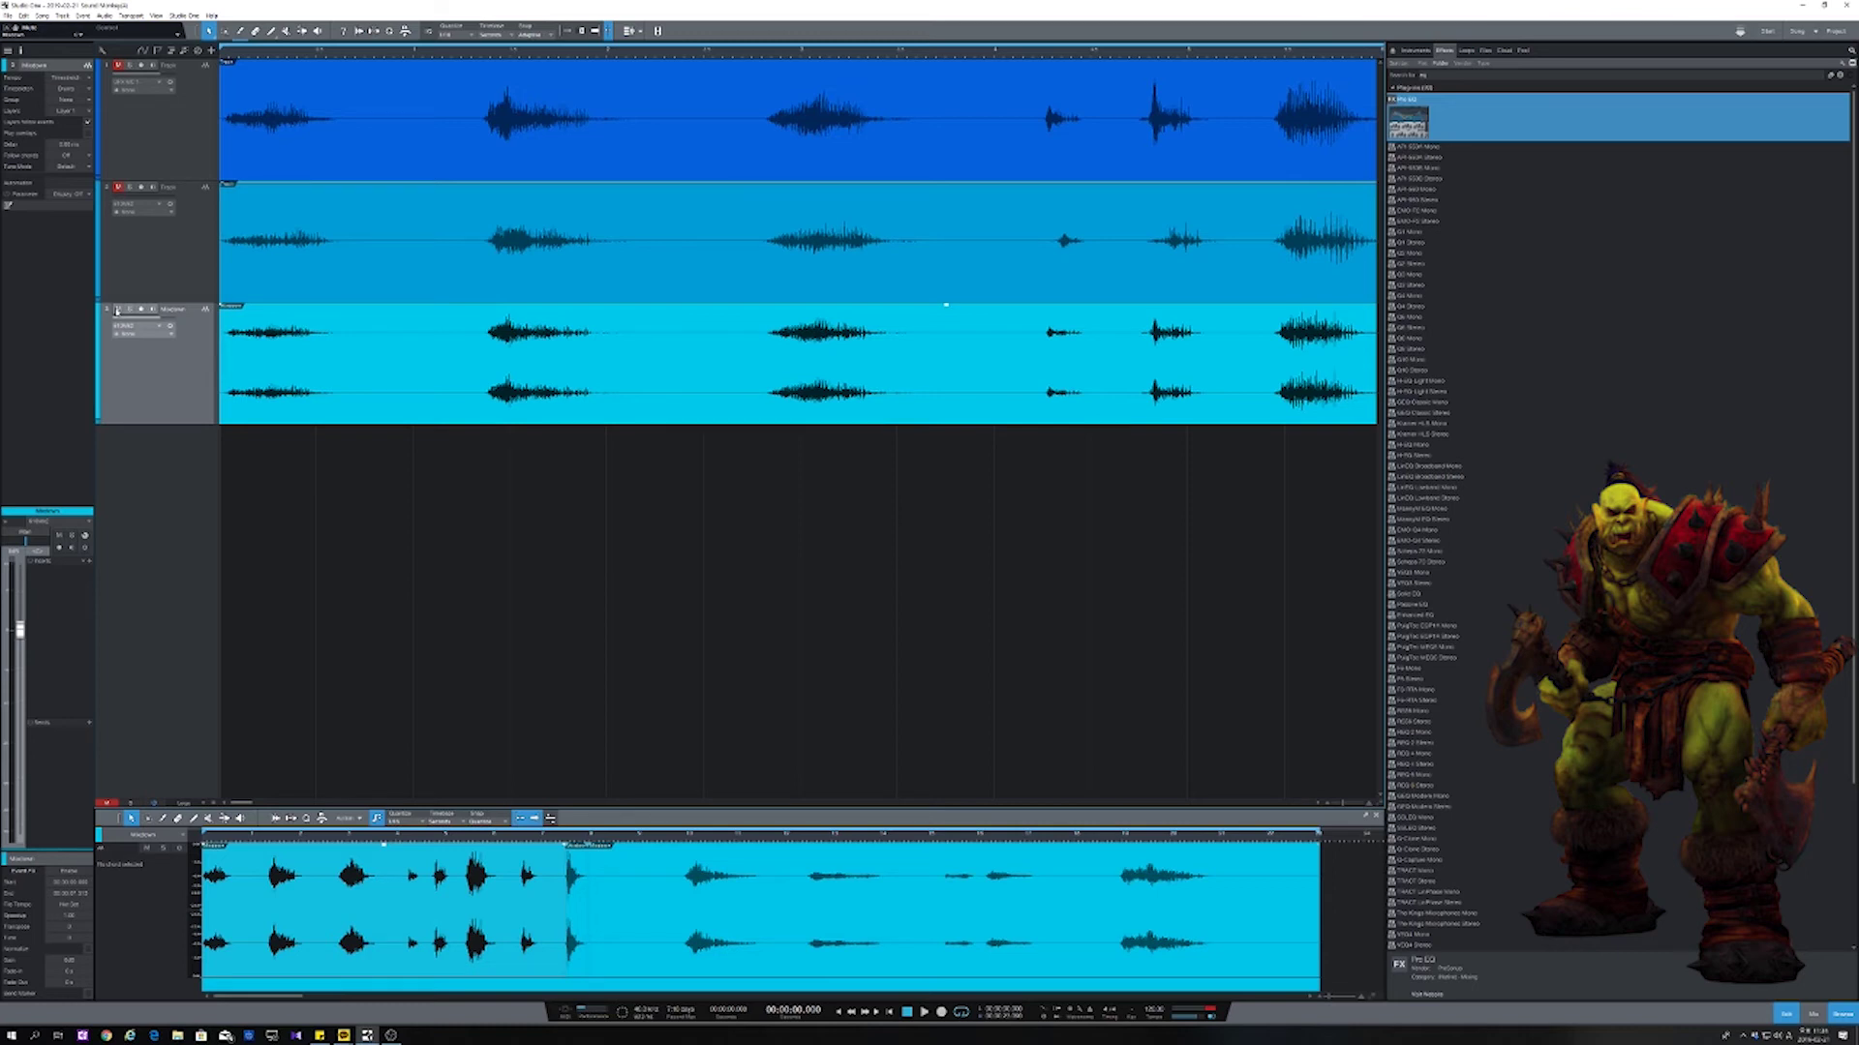
key(space)
key(e)
key(e)
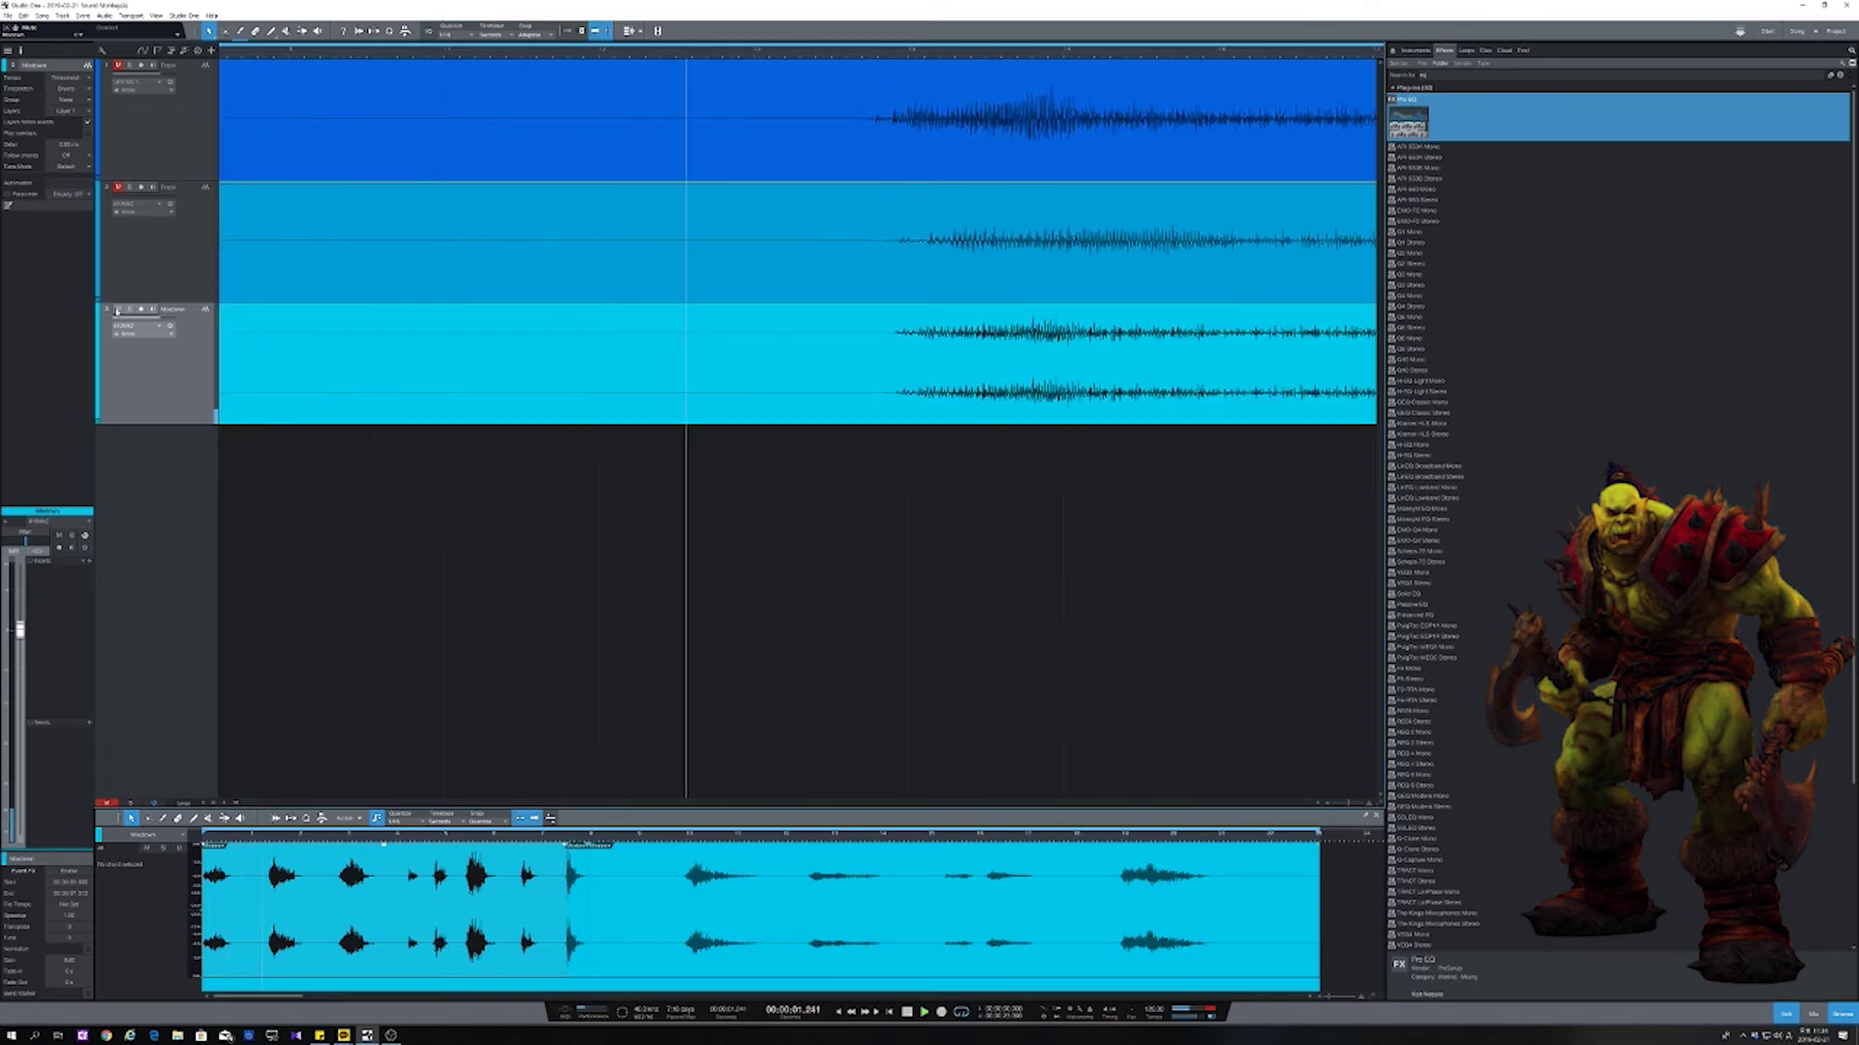
key(w)
key(w)
key(w)
key(w)
key(w)
key(w)
key(w)
key(e)
key(e)
key(e)
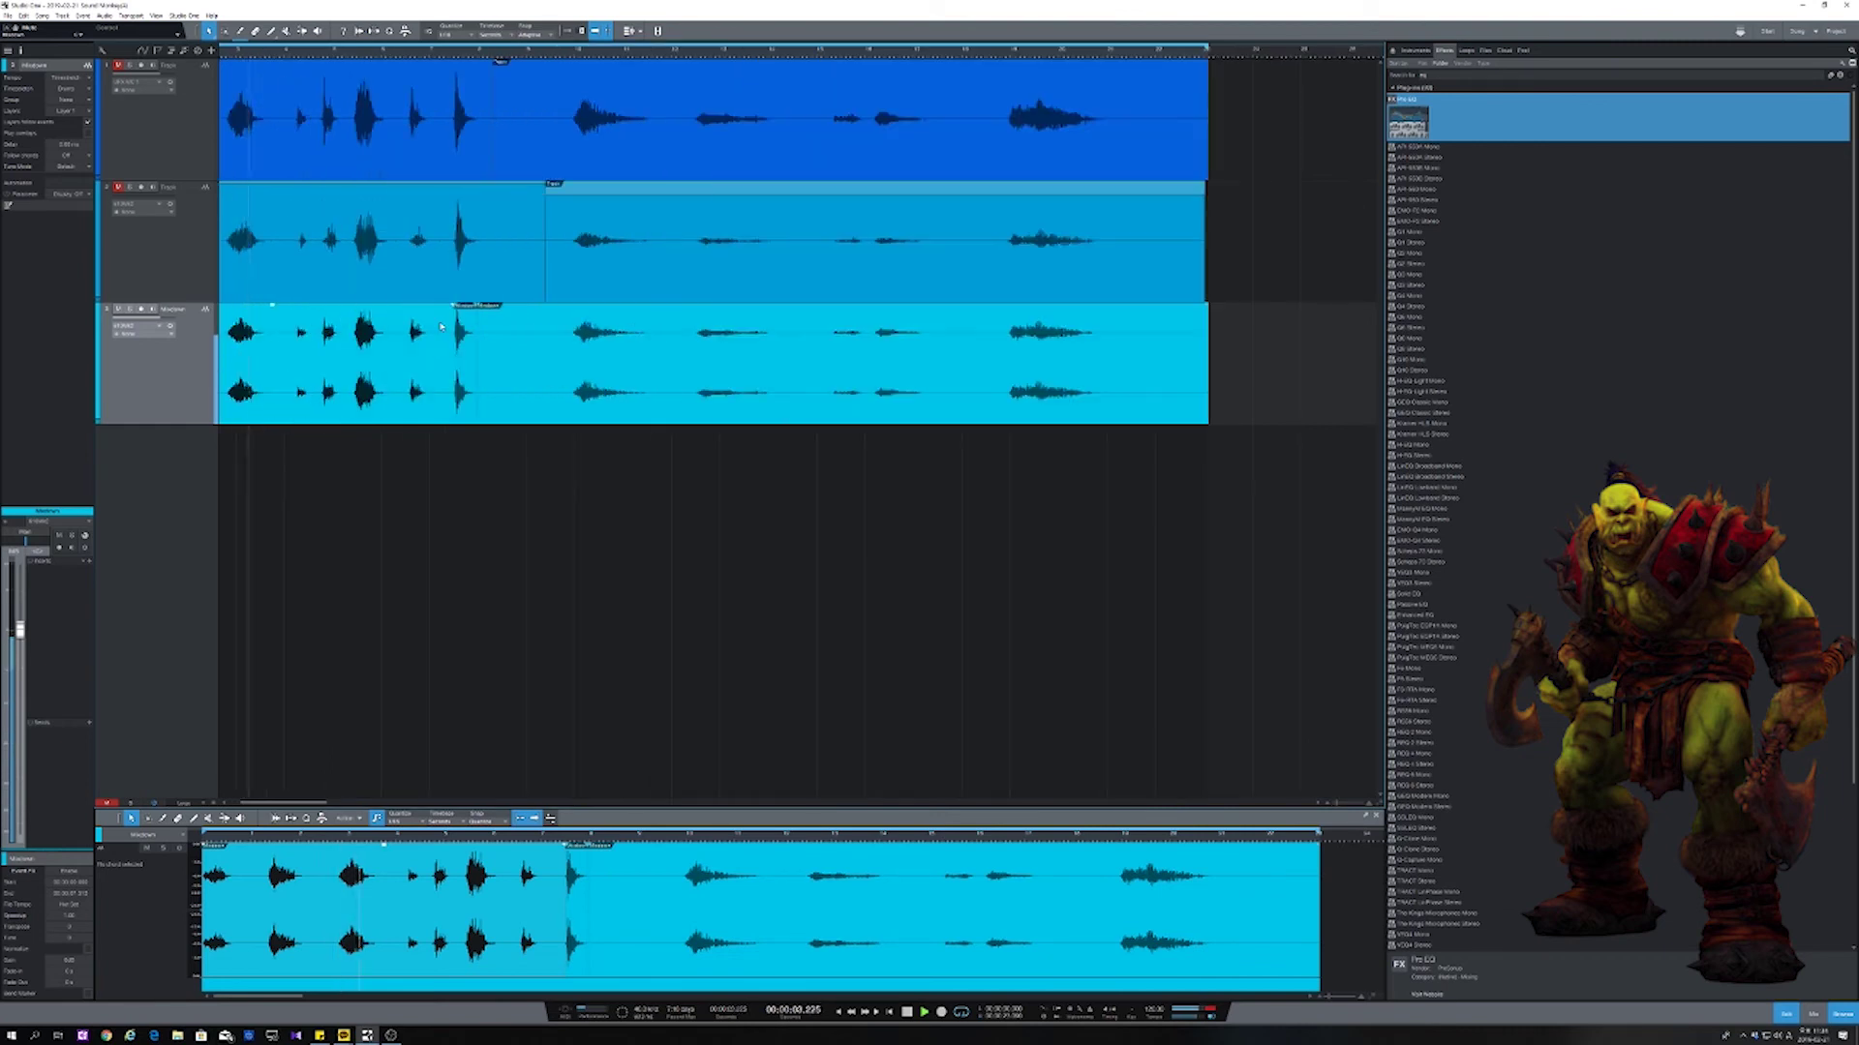
key(w)
key(e)
key(e)
key(w)
key(e)
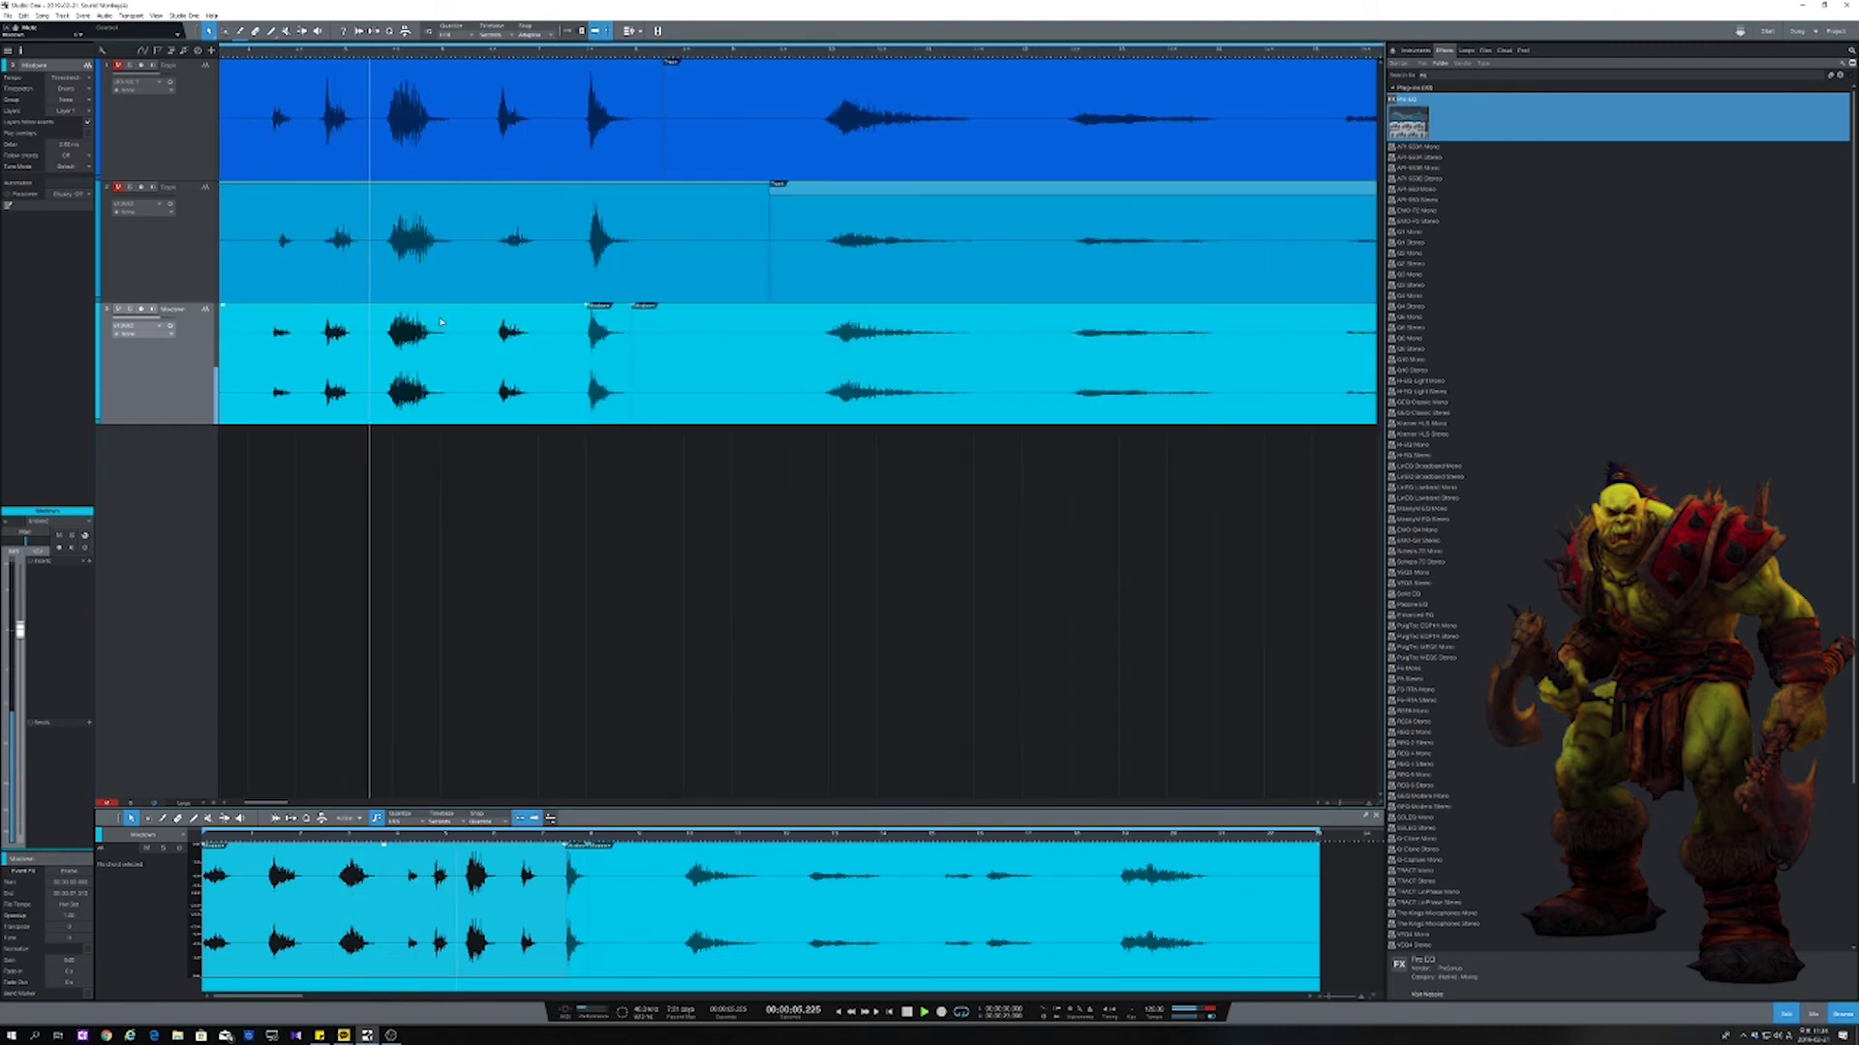
key(w)
key(w)
key(e)
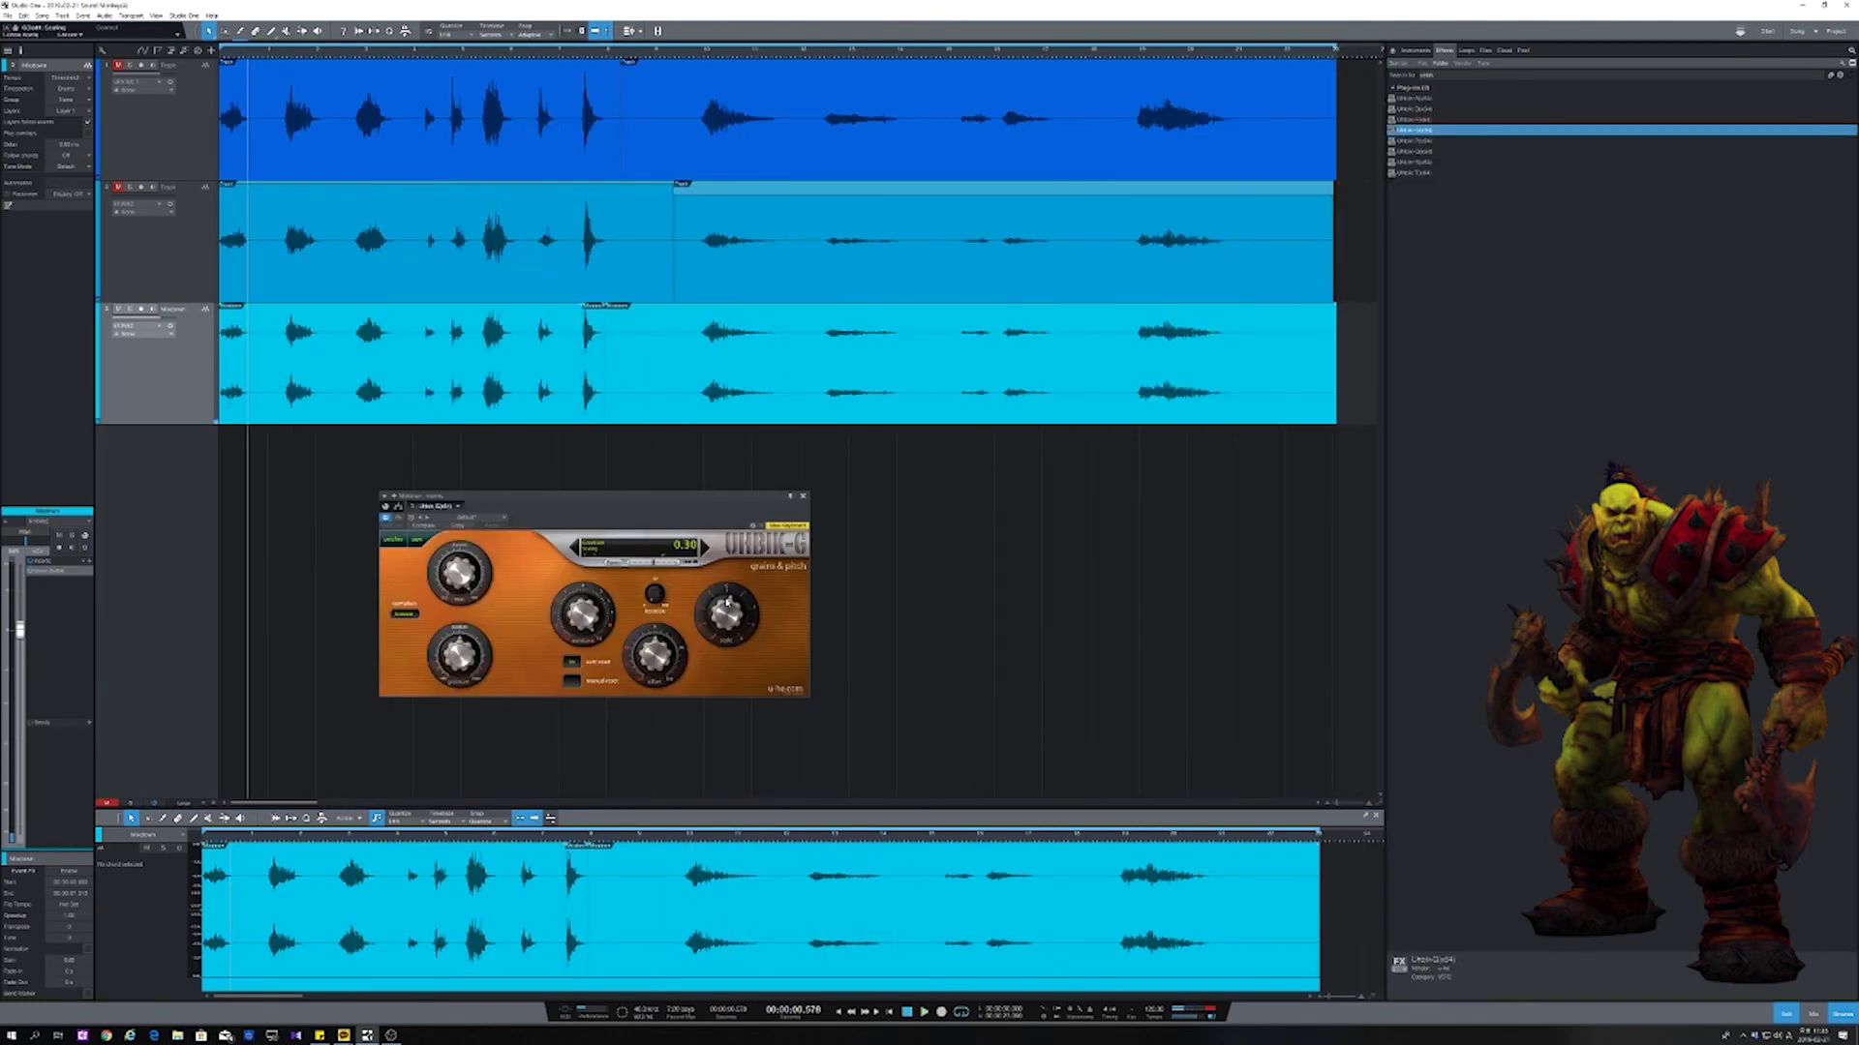
Step: Fine-tune the Uhbik-G grain and pitch effect during playback, setting the parameter being adjusted to 0.40
key(space)
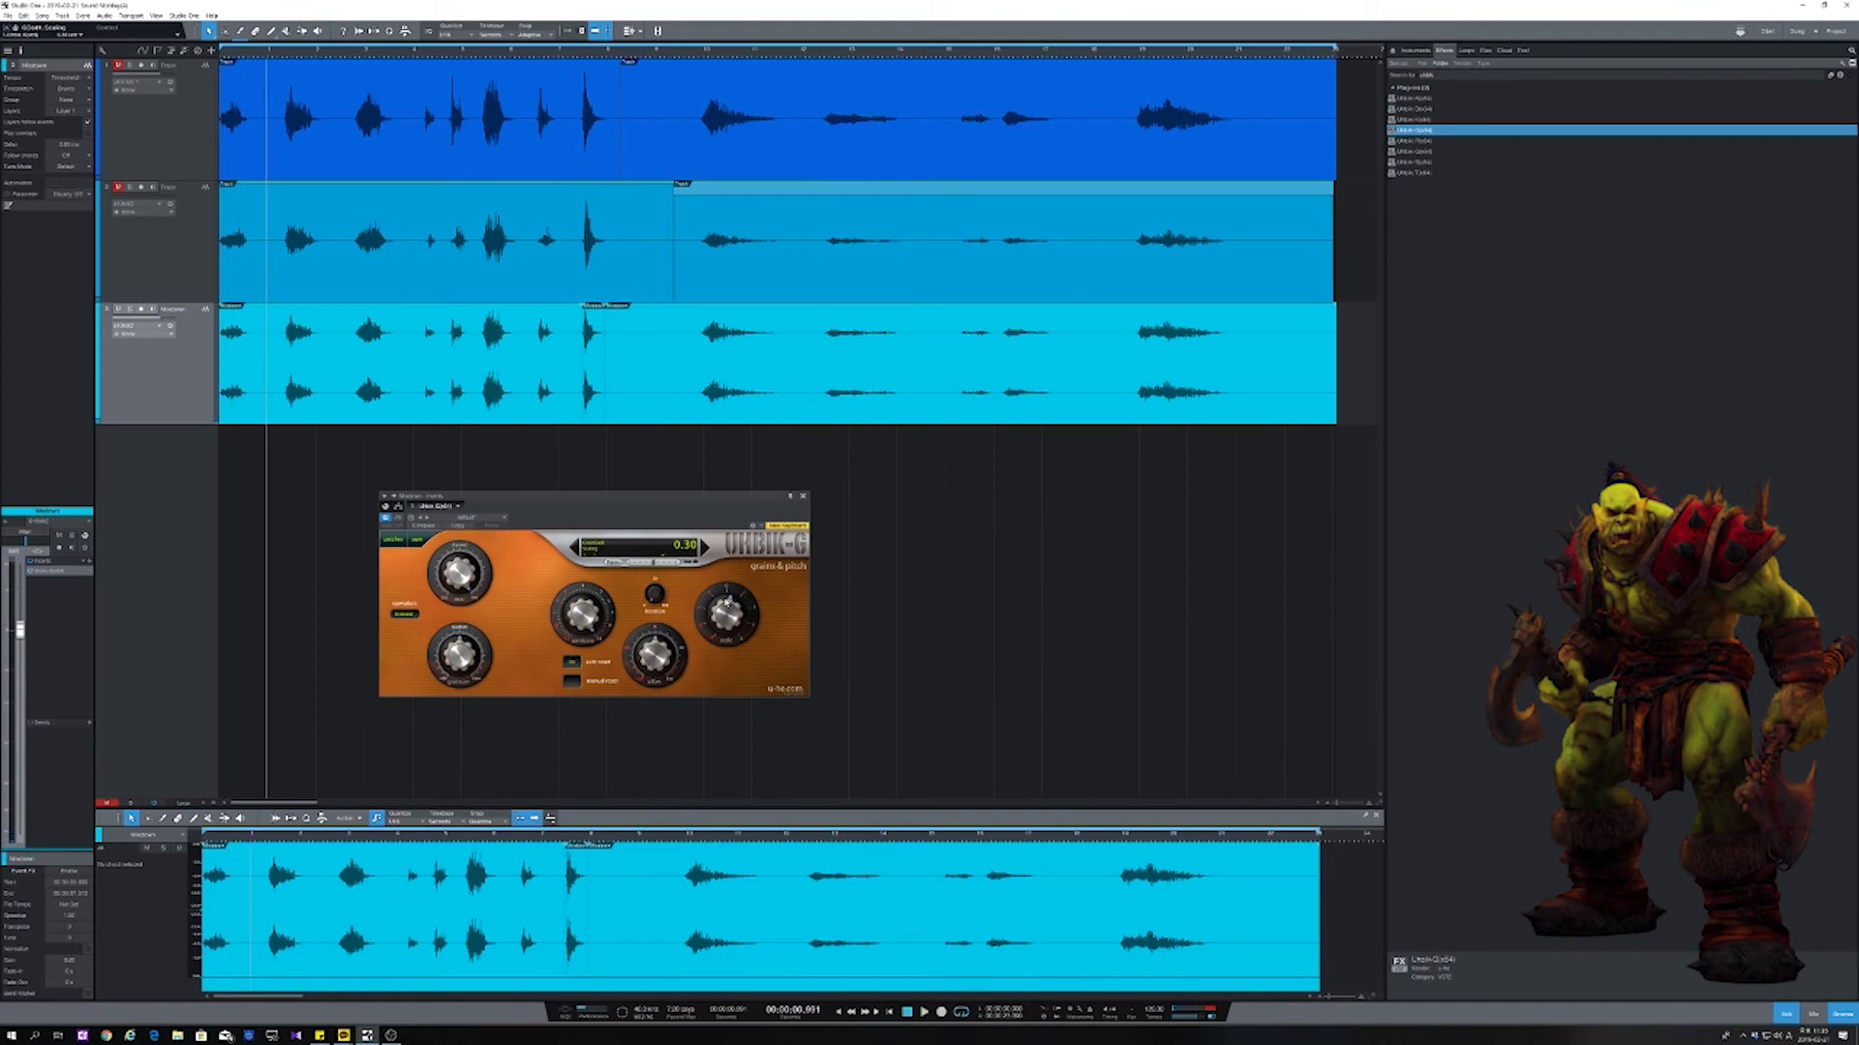
key(space)
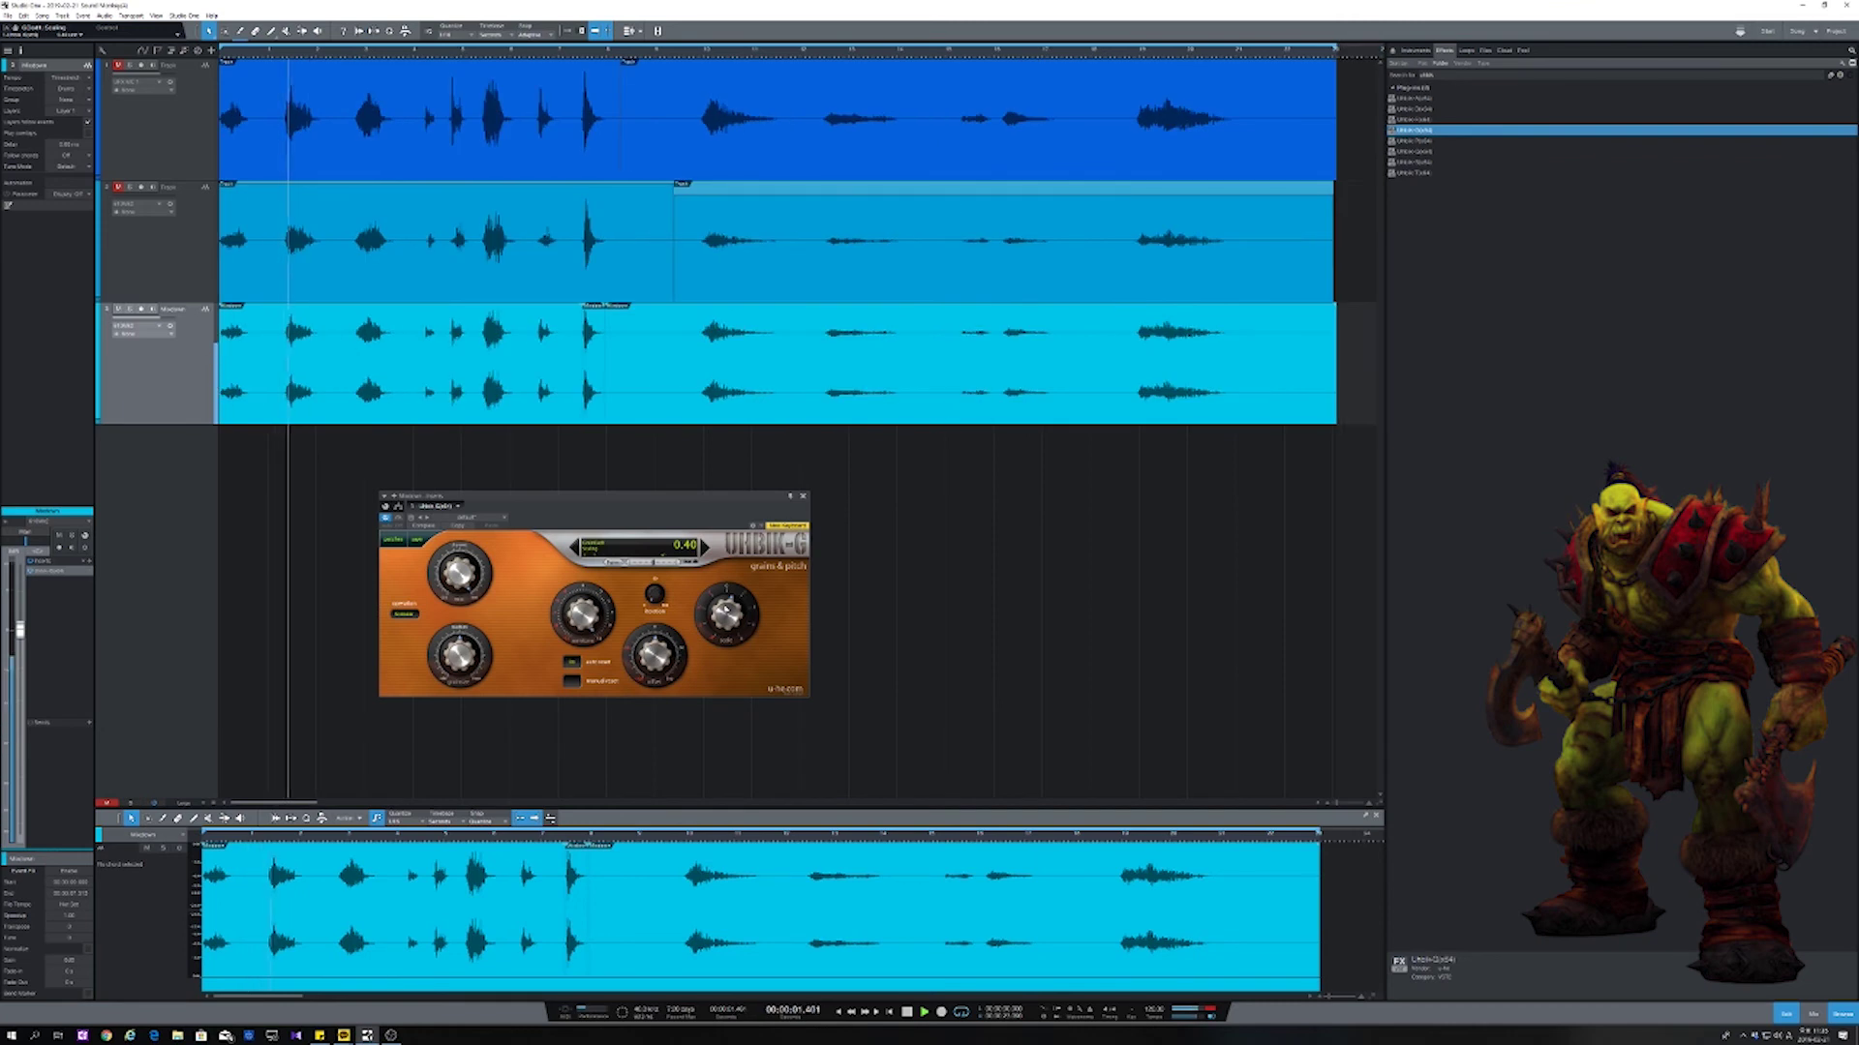
key(w)
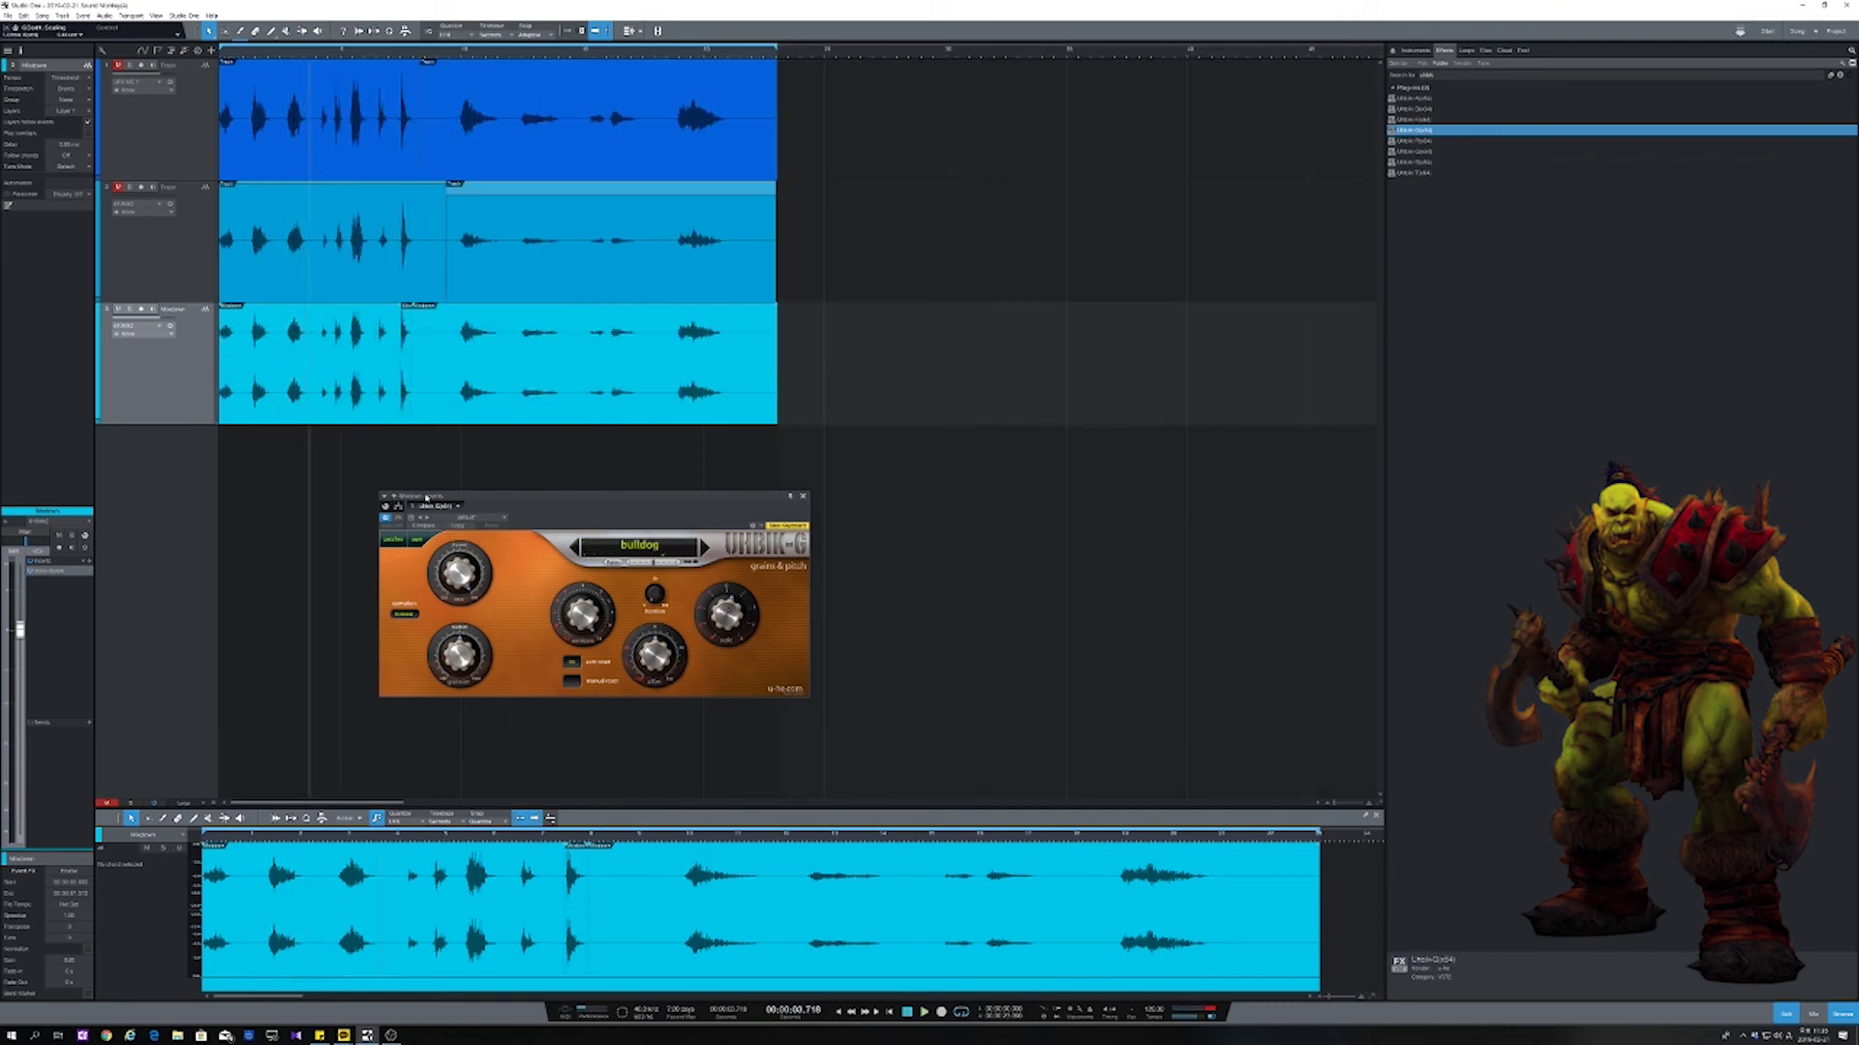
Step: Stop playback, search the effects for "eq" and add Pro EQ to the mixdown track
key(space)
click(1452, 75)
text(eq)
key(Return)
drag(1408, 100, 356, 384)
key(e)
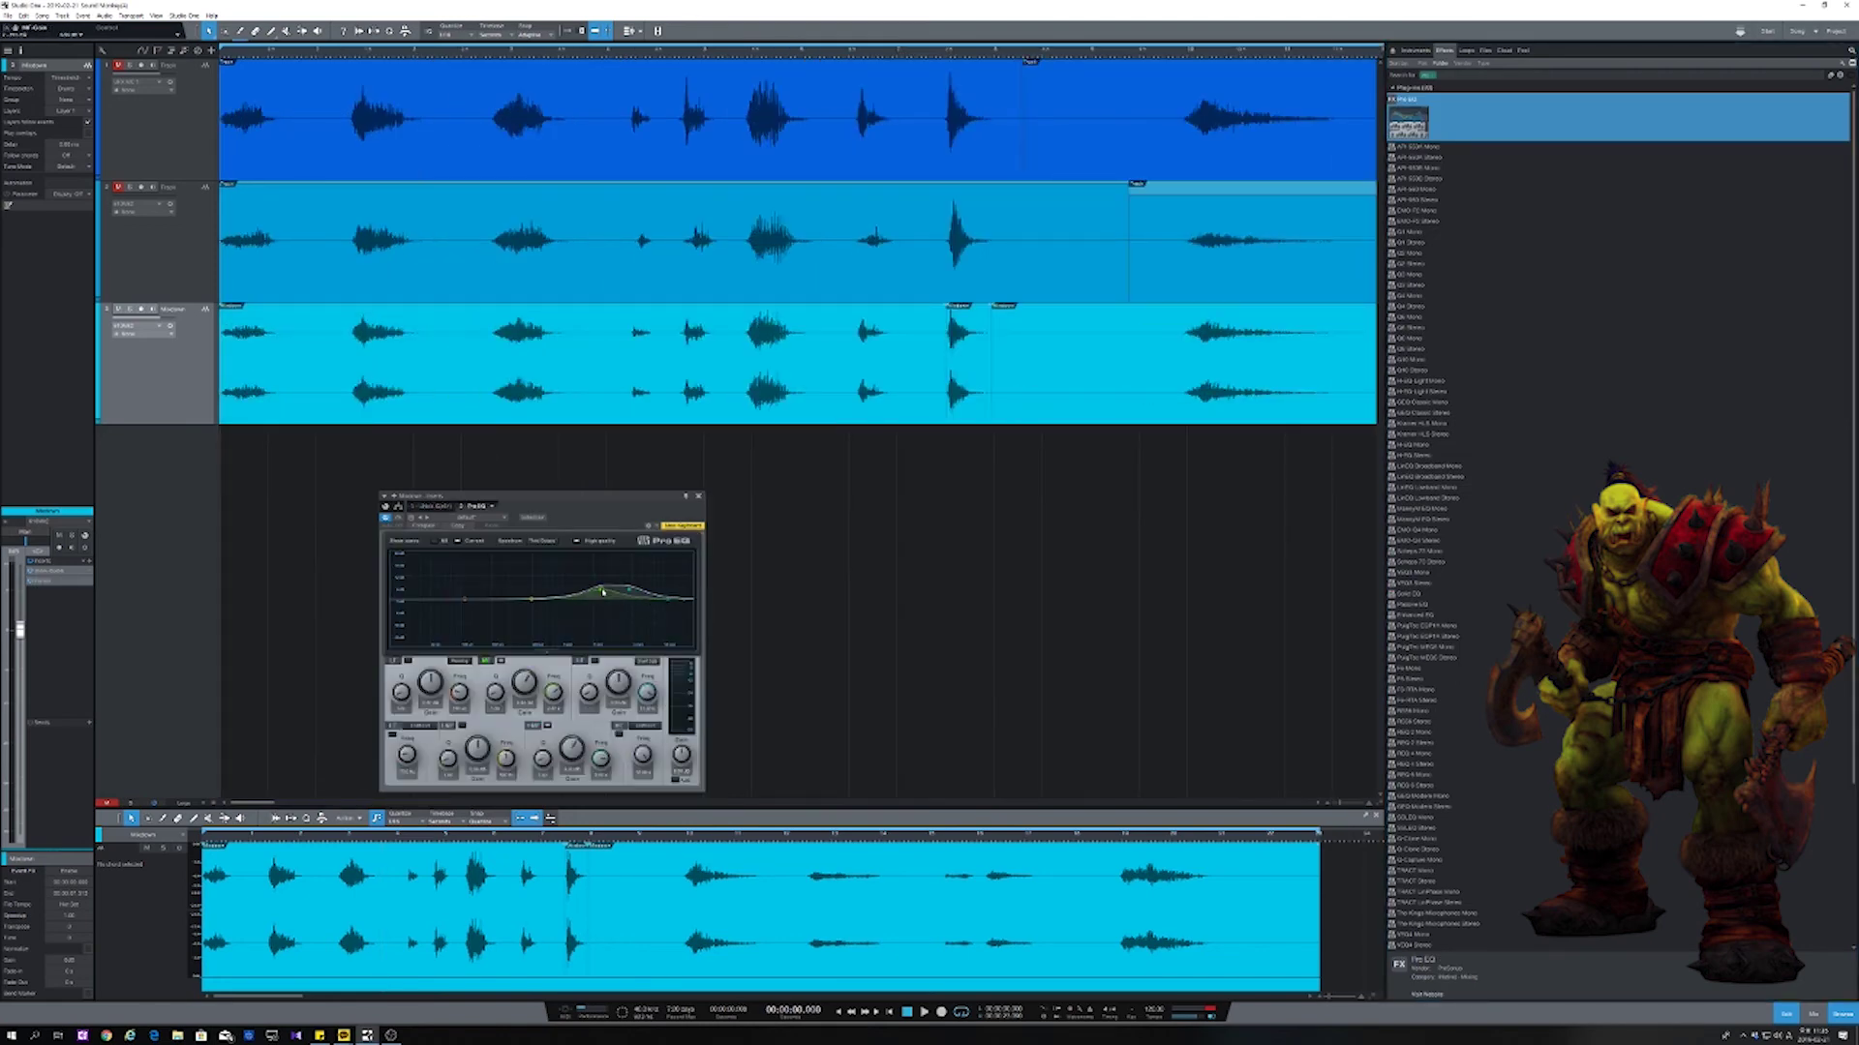
Step: Shape gentle boosts in the mid and upper ranges of Pro EQ while playing the mixdown track
key(space)
drag(652, 585, 644, 578)
key(space)
mouse_move(602, 588)
mouse_down()
mouse_move(578, 588)
mouse_move(633, 587)
mouse_up()
key(w)
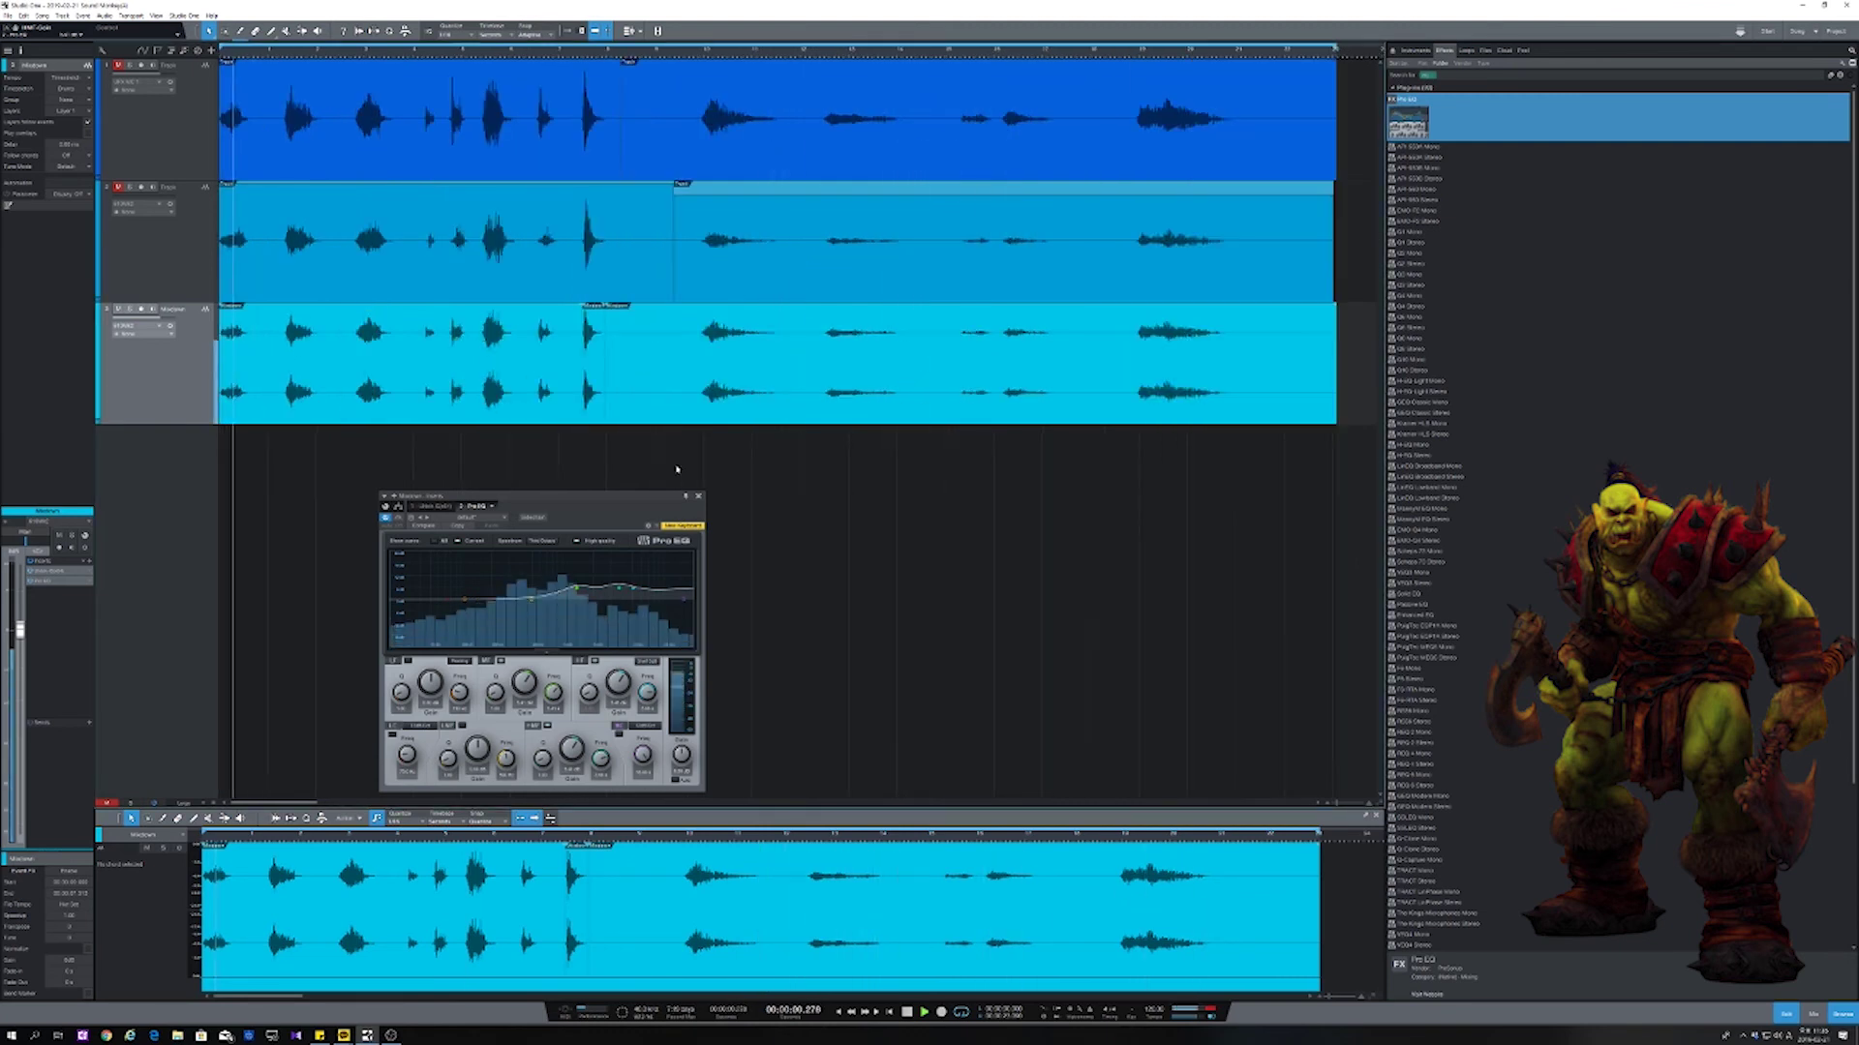
Step: Add Nectar to the mixdown track and lower its compressor threshold during playback
click(1437, 79)
drag(1409, 110, 460, 365)
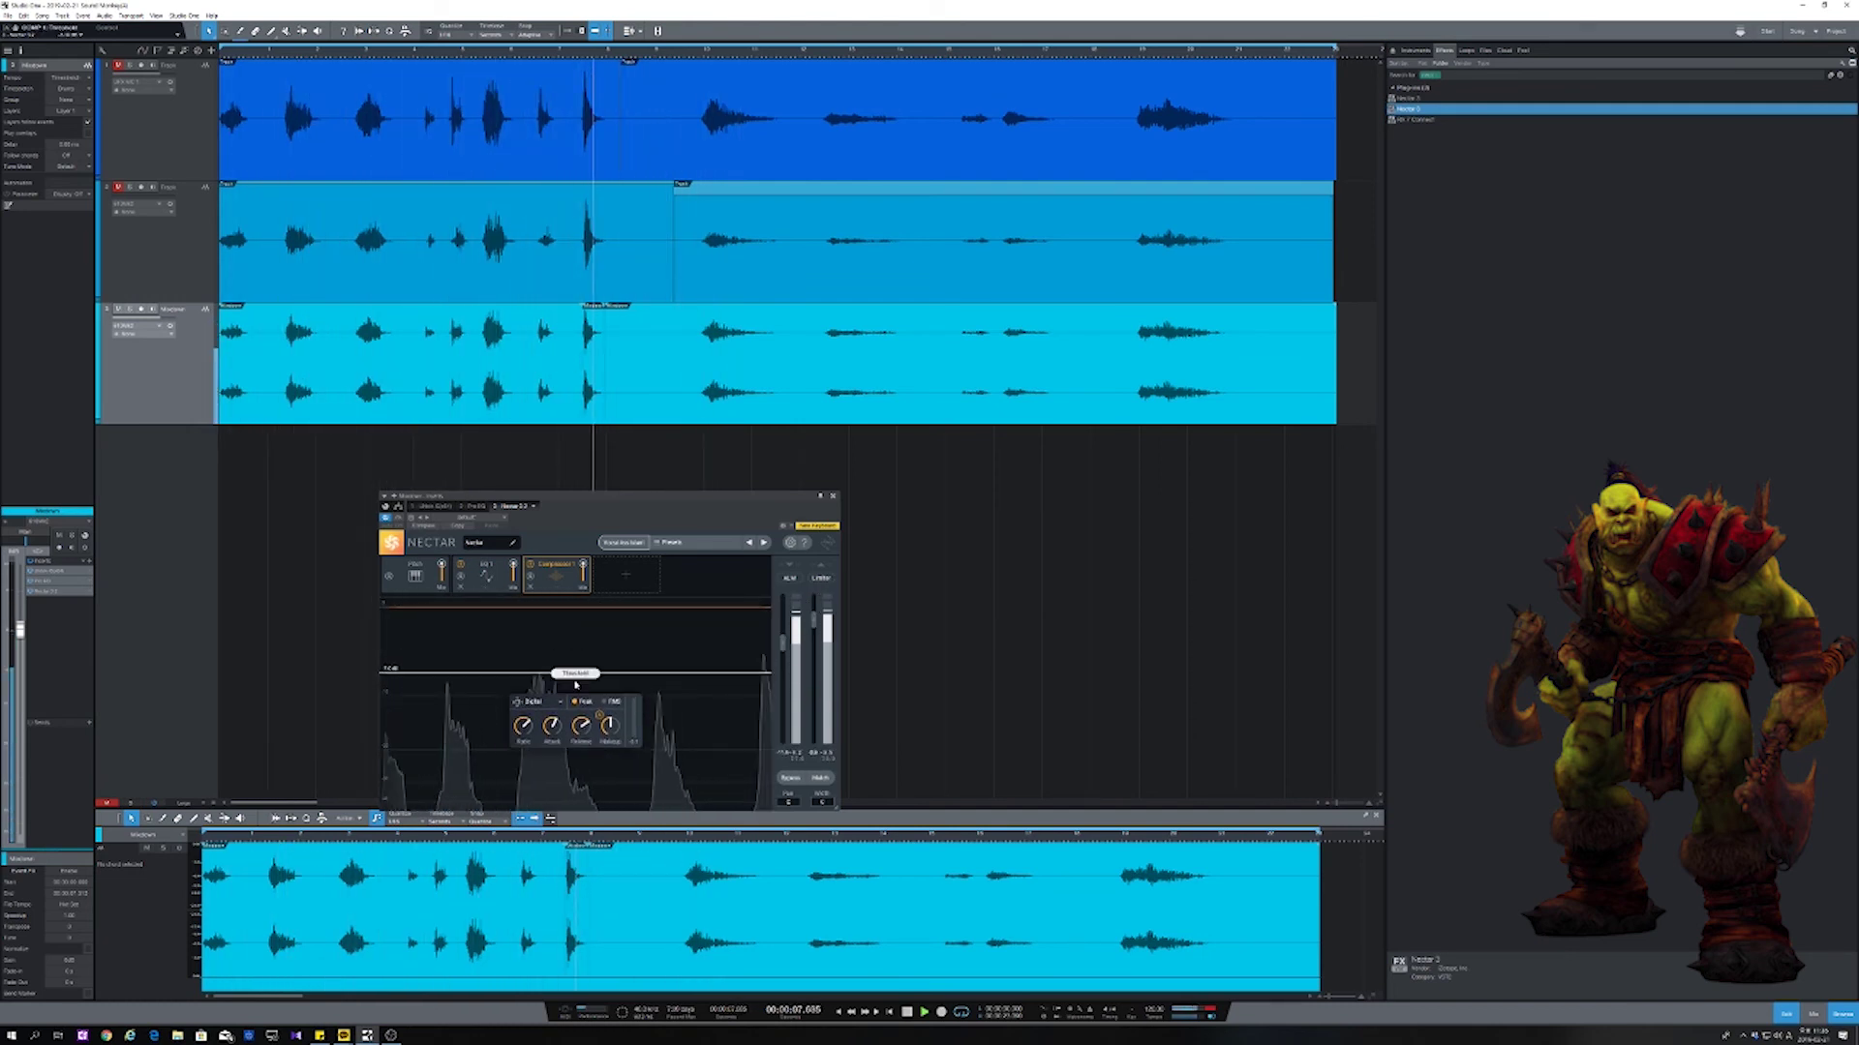
drag(575, 660, 574, 717)
key(space)
Step: Search the effects for "l2", add the L2 limiter to the mixdown track and lower its threshold during playback
click(1602, 75)
text(l2)
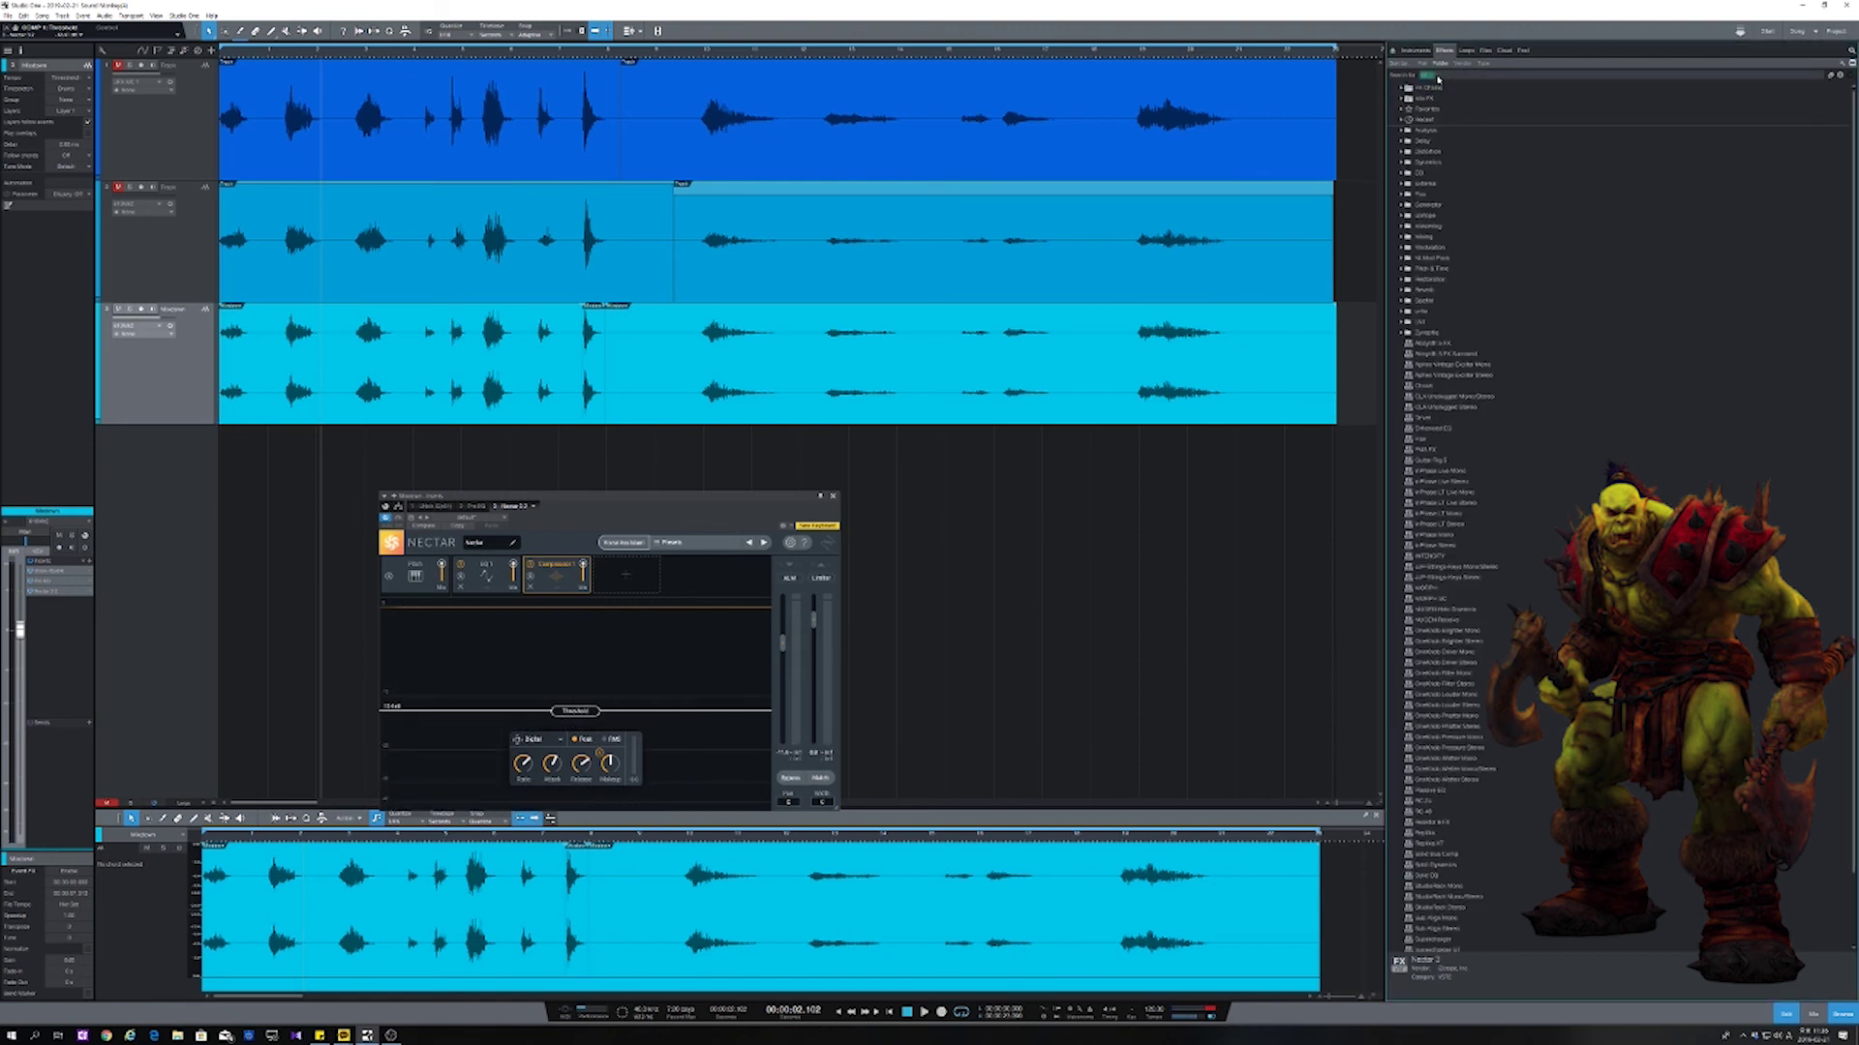
double_click(1409, 99)
key(space)
drag(416, 573, 418, 598)
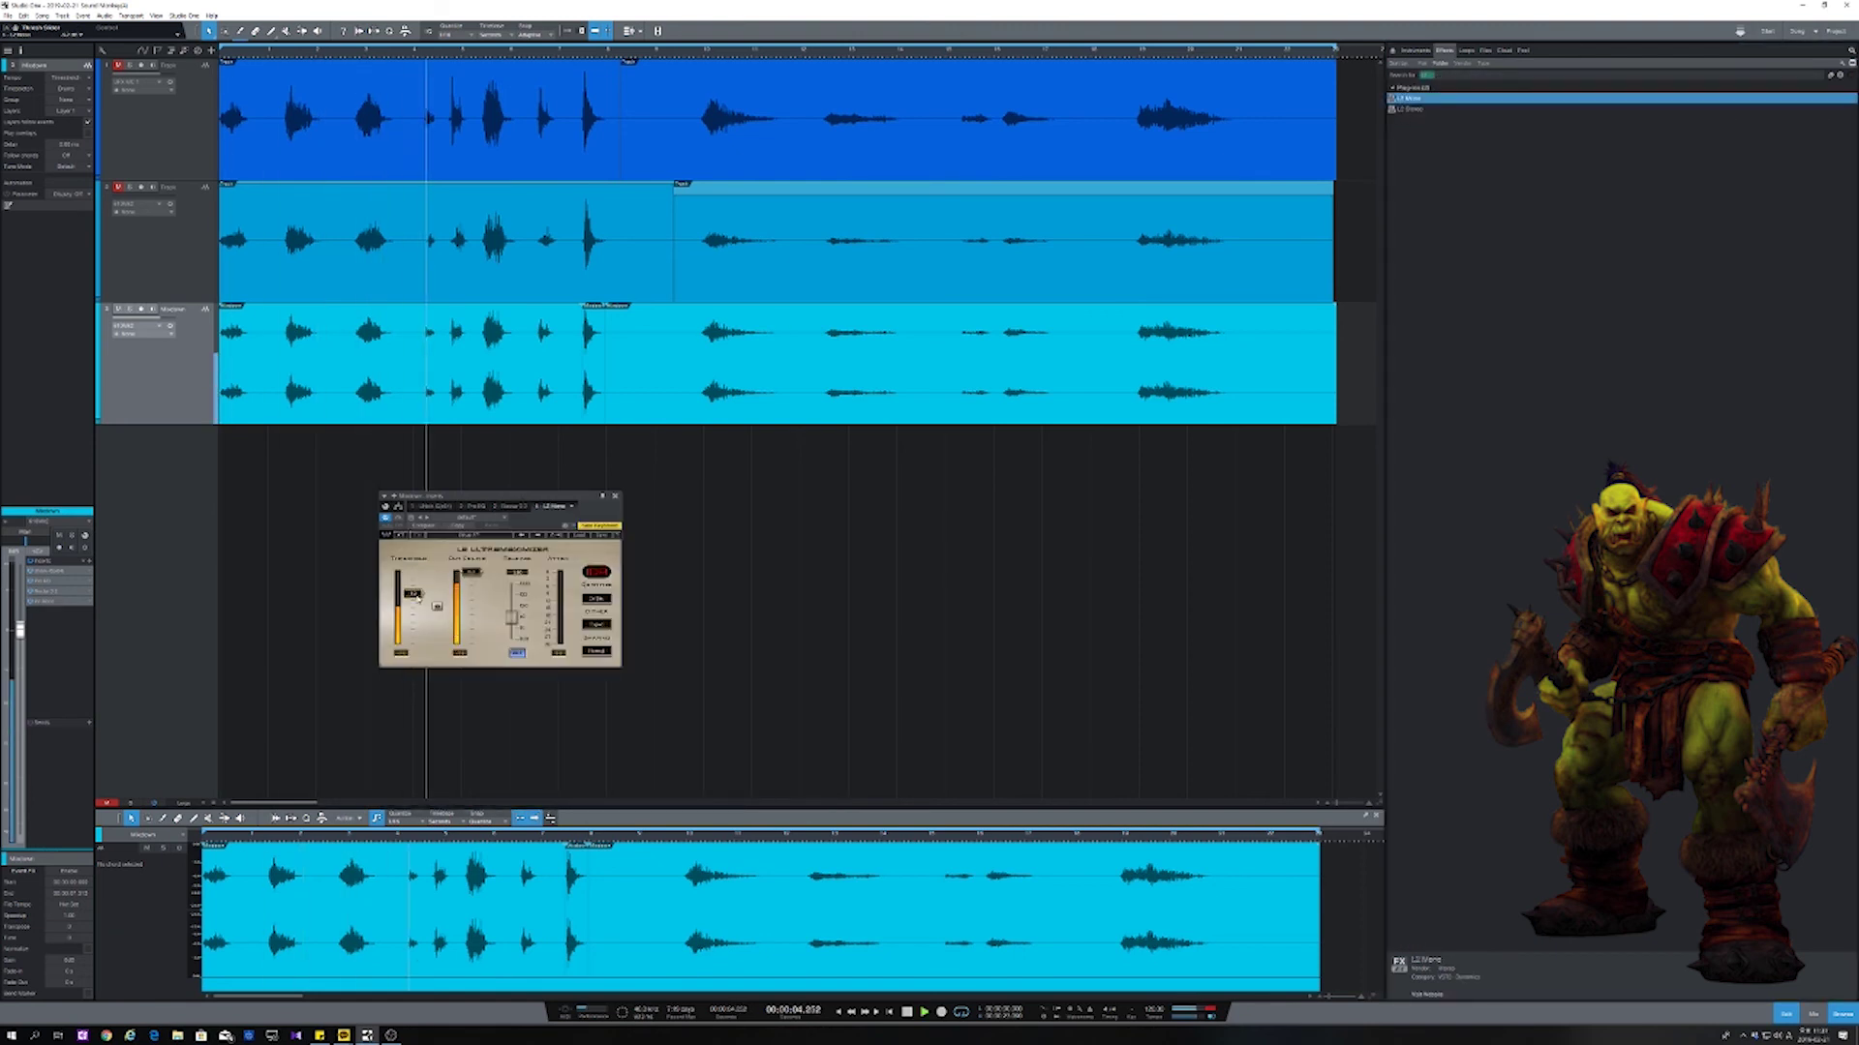
Step: Transform the mixdown track to rendered audio with its effects applied
right_click(169, 381)
click(238, 540)
click(502, 432)
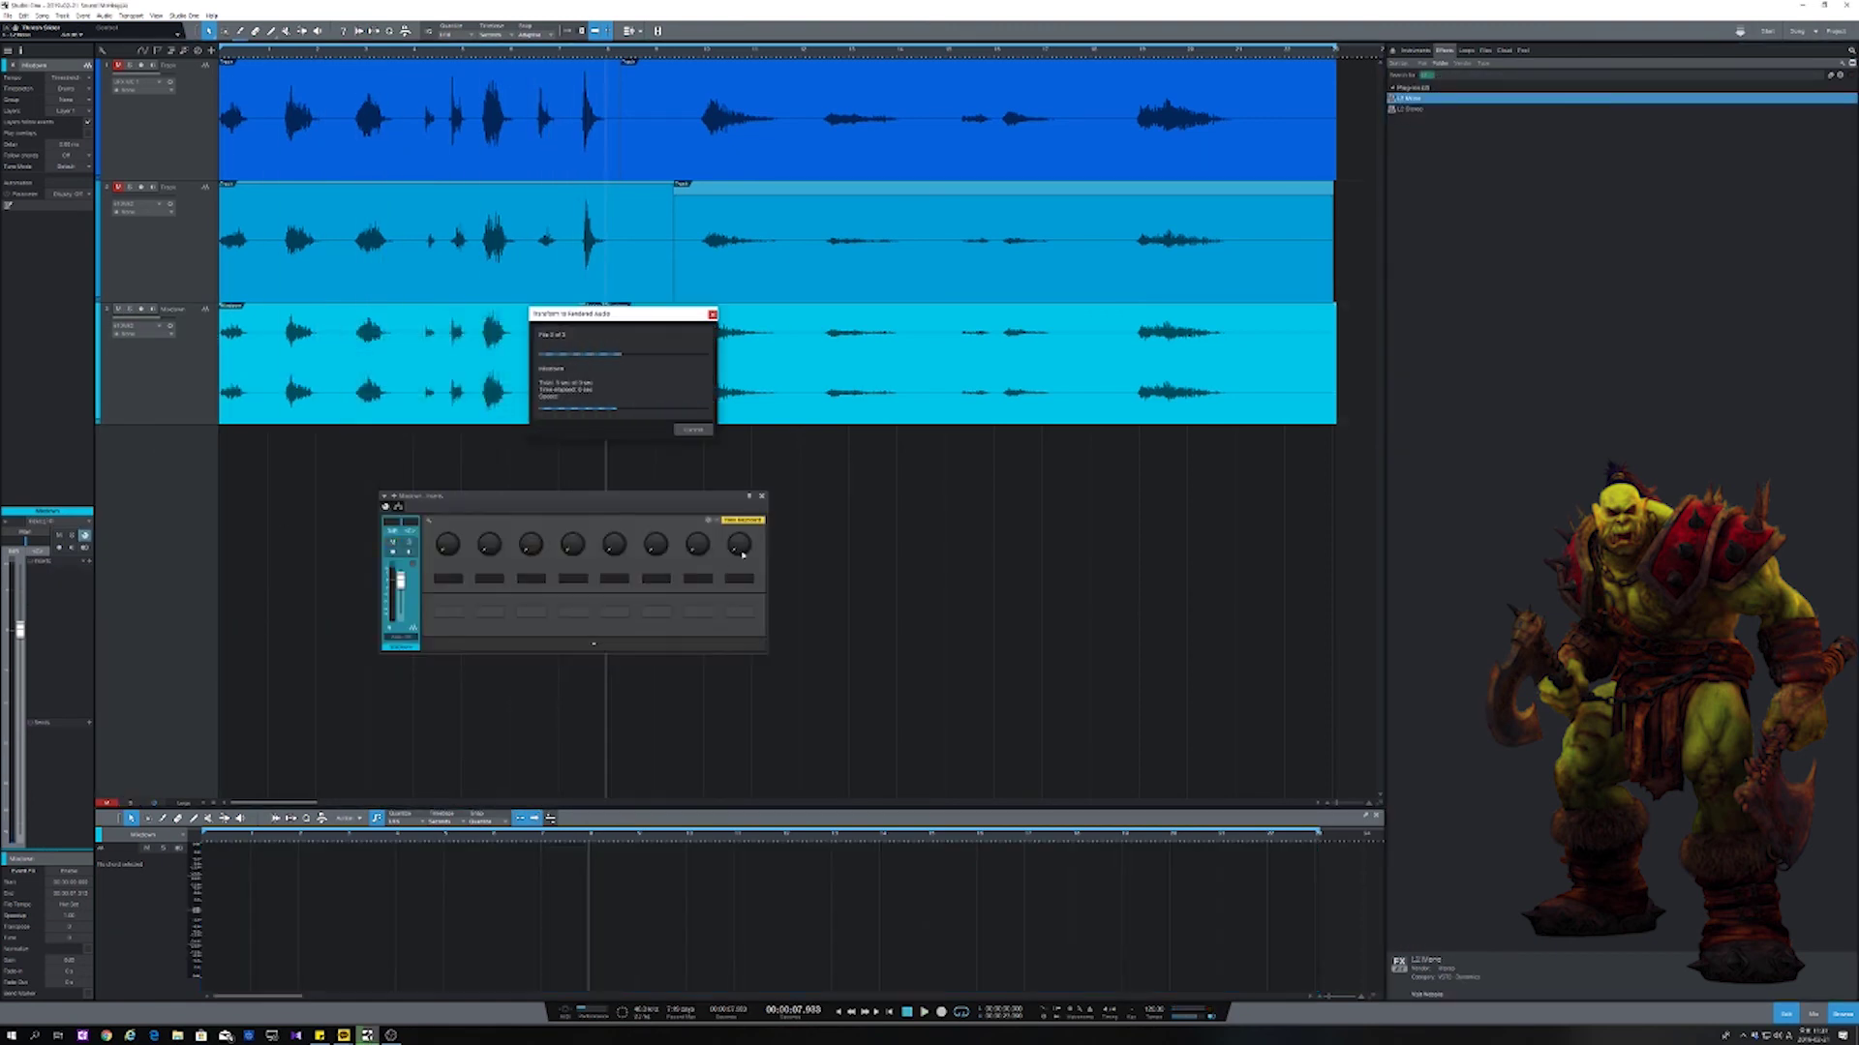
Step: Play the rendered mixdown and examine its sounds, selecting the short clip that holds the eighth sound
scroll(504, 314, up, 5)
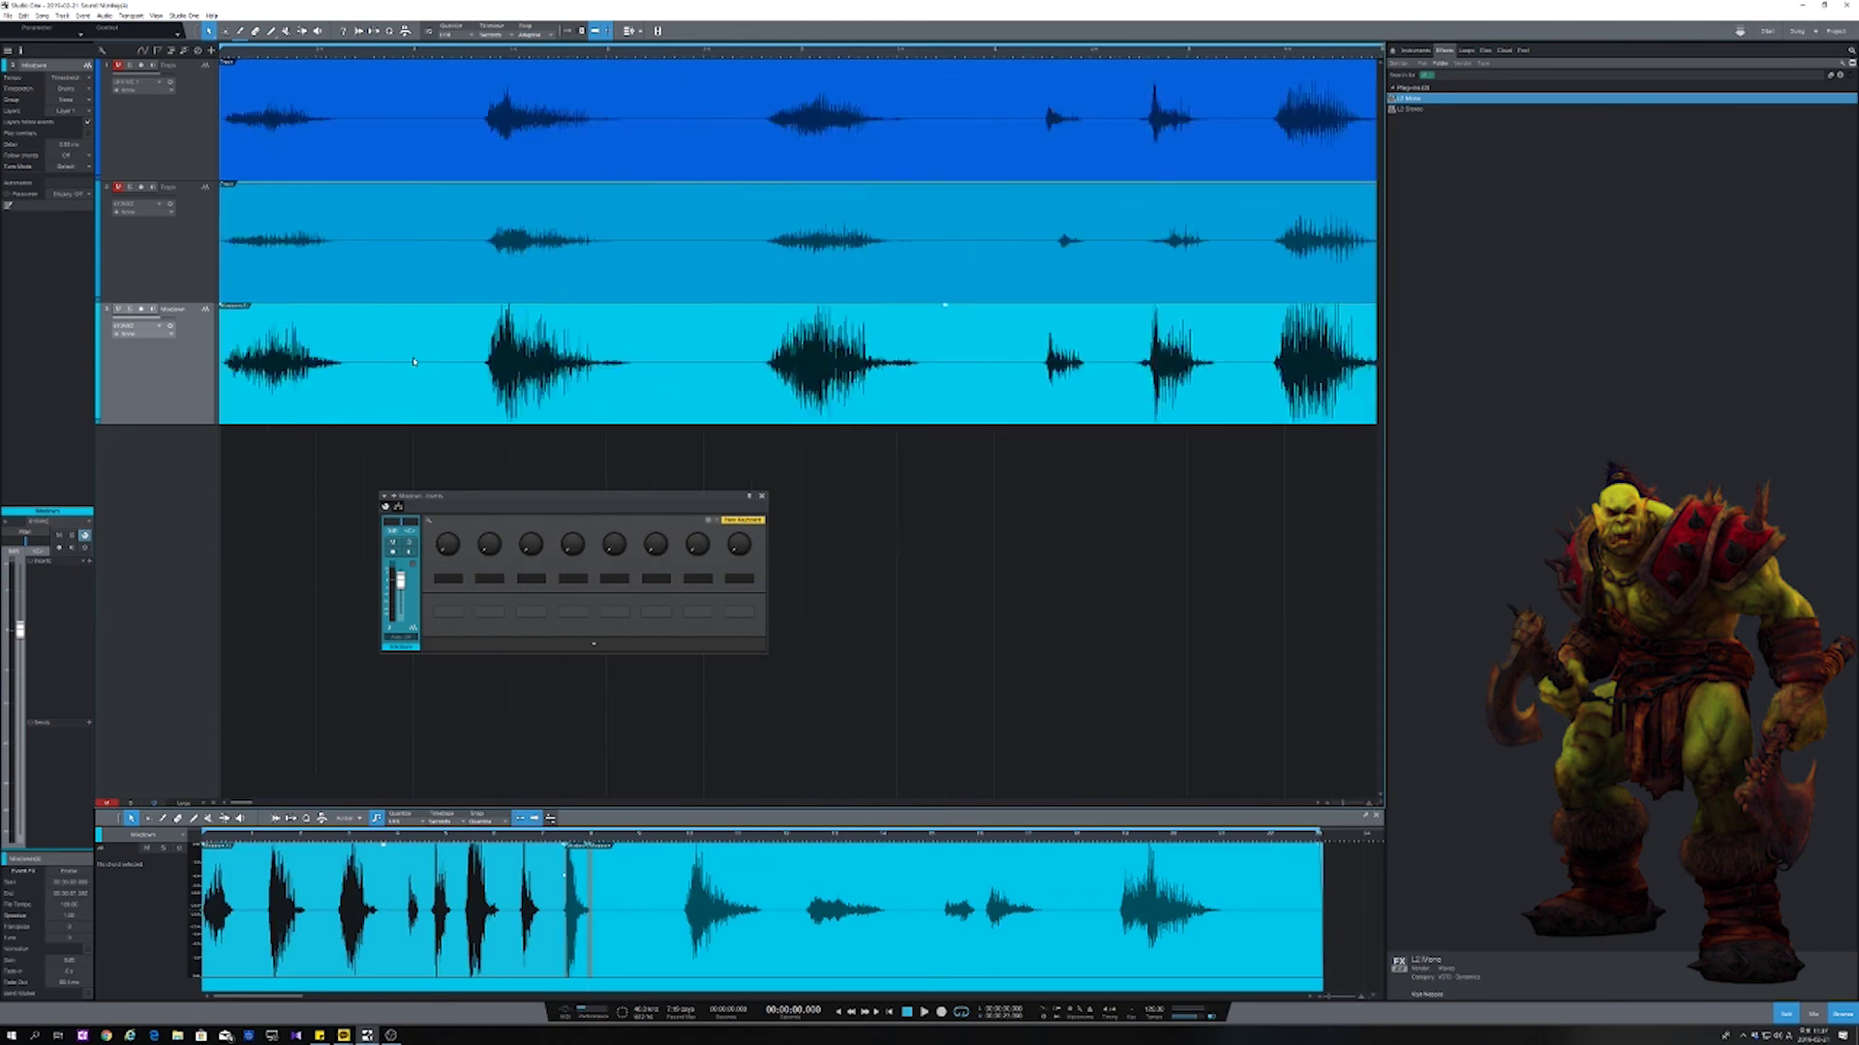
key(space)
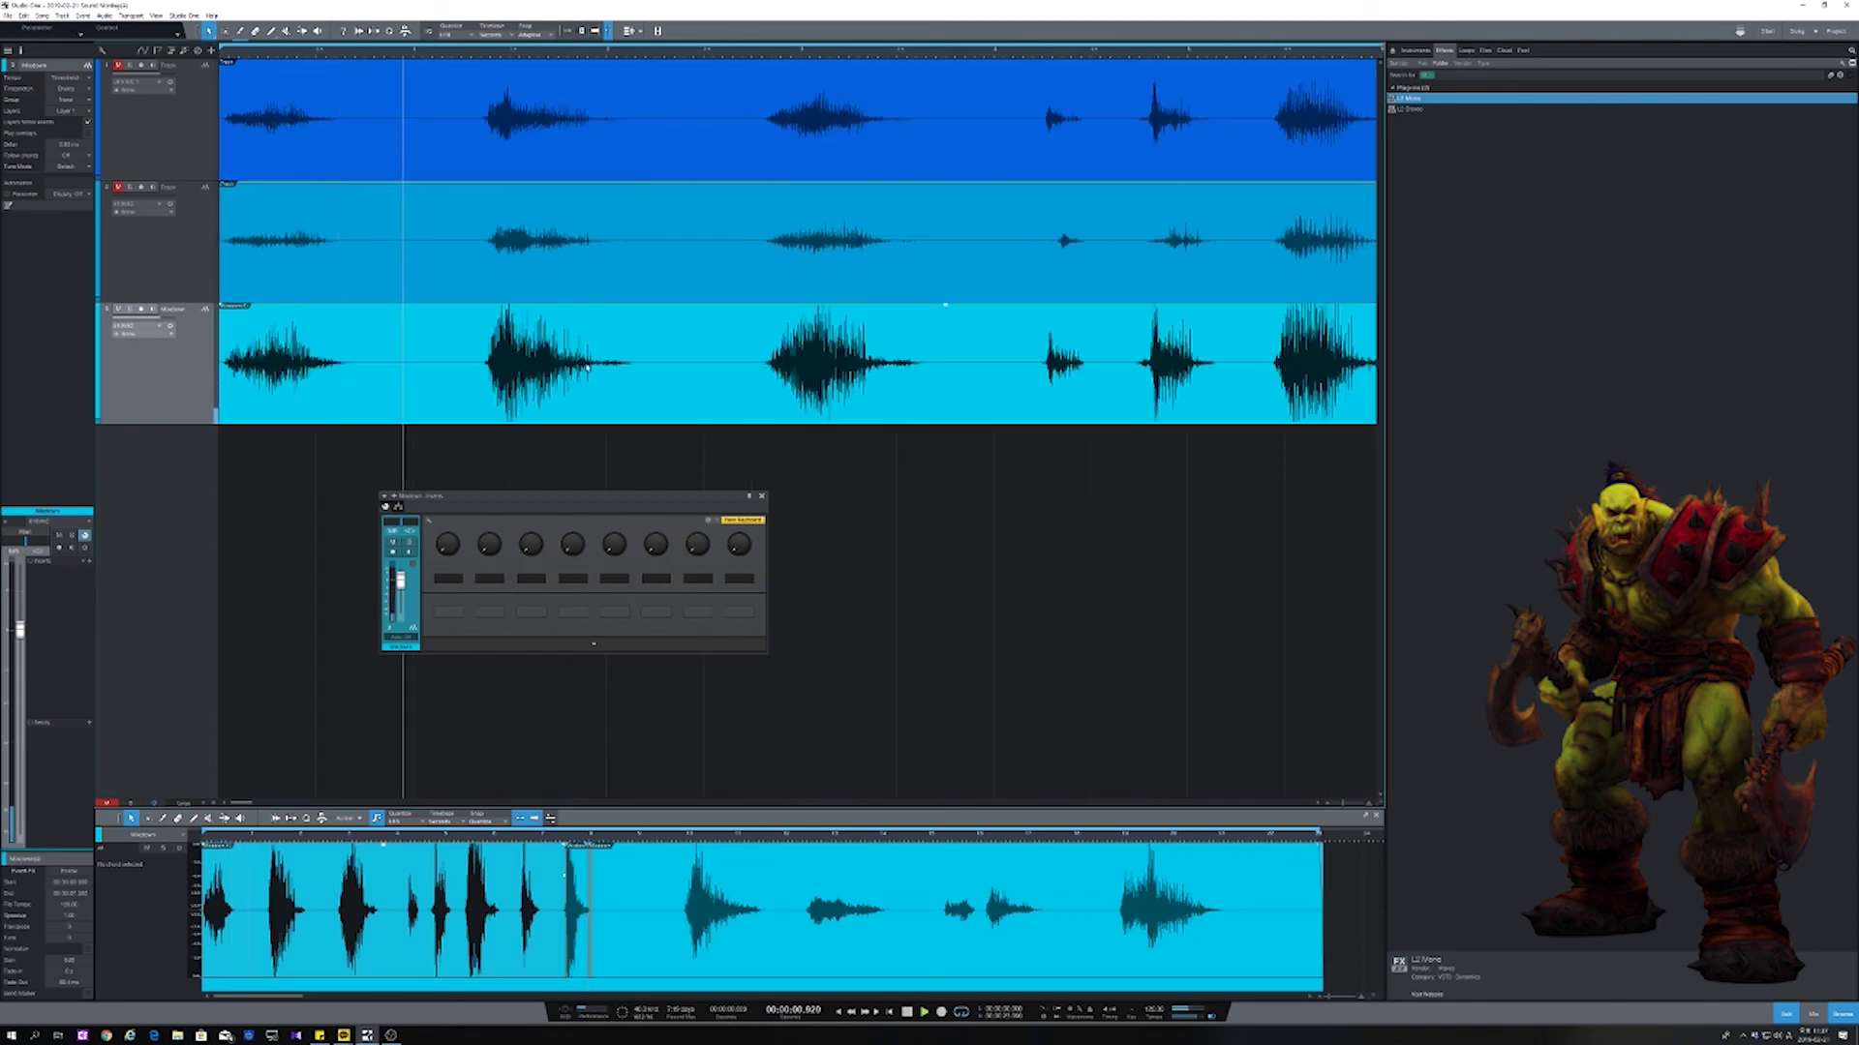
key(w)
key(w)
key(e)
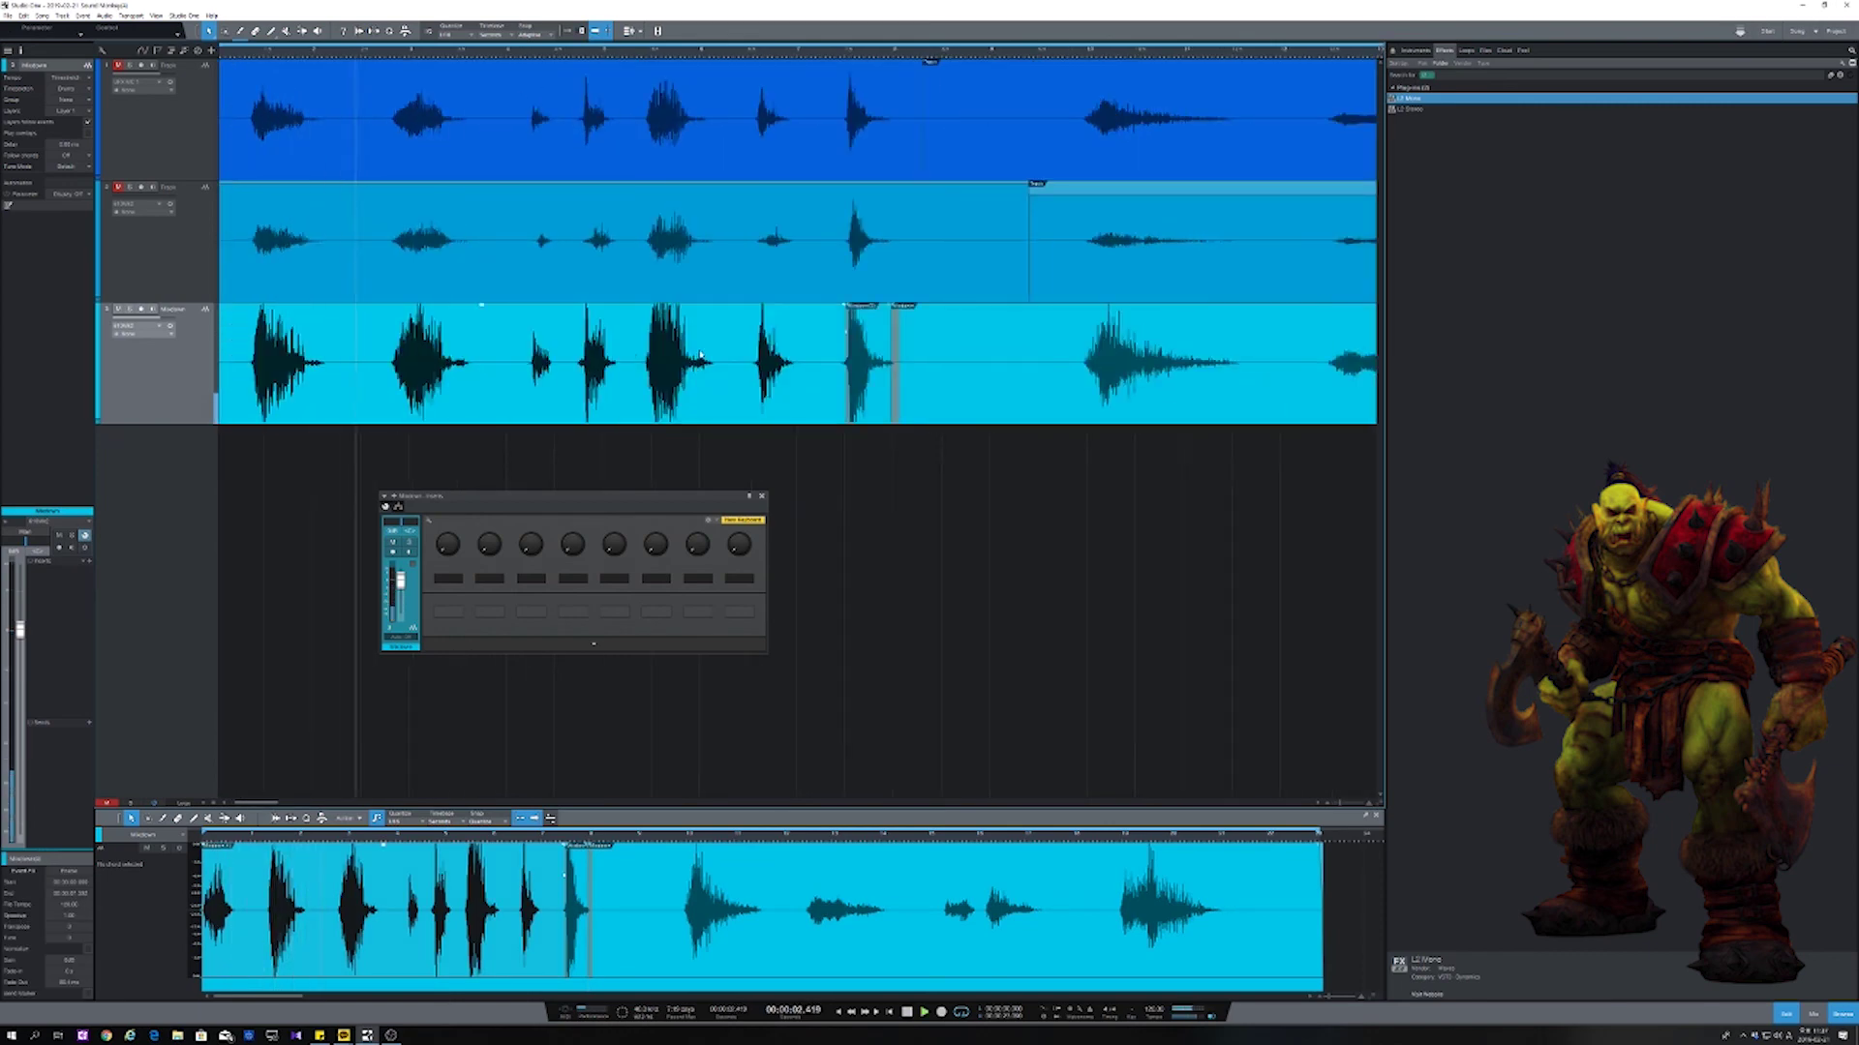
click(878, 371)
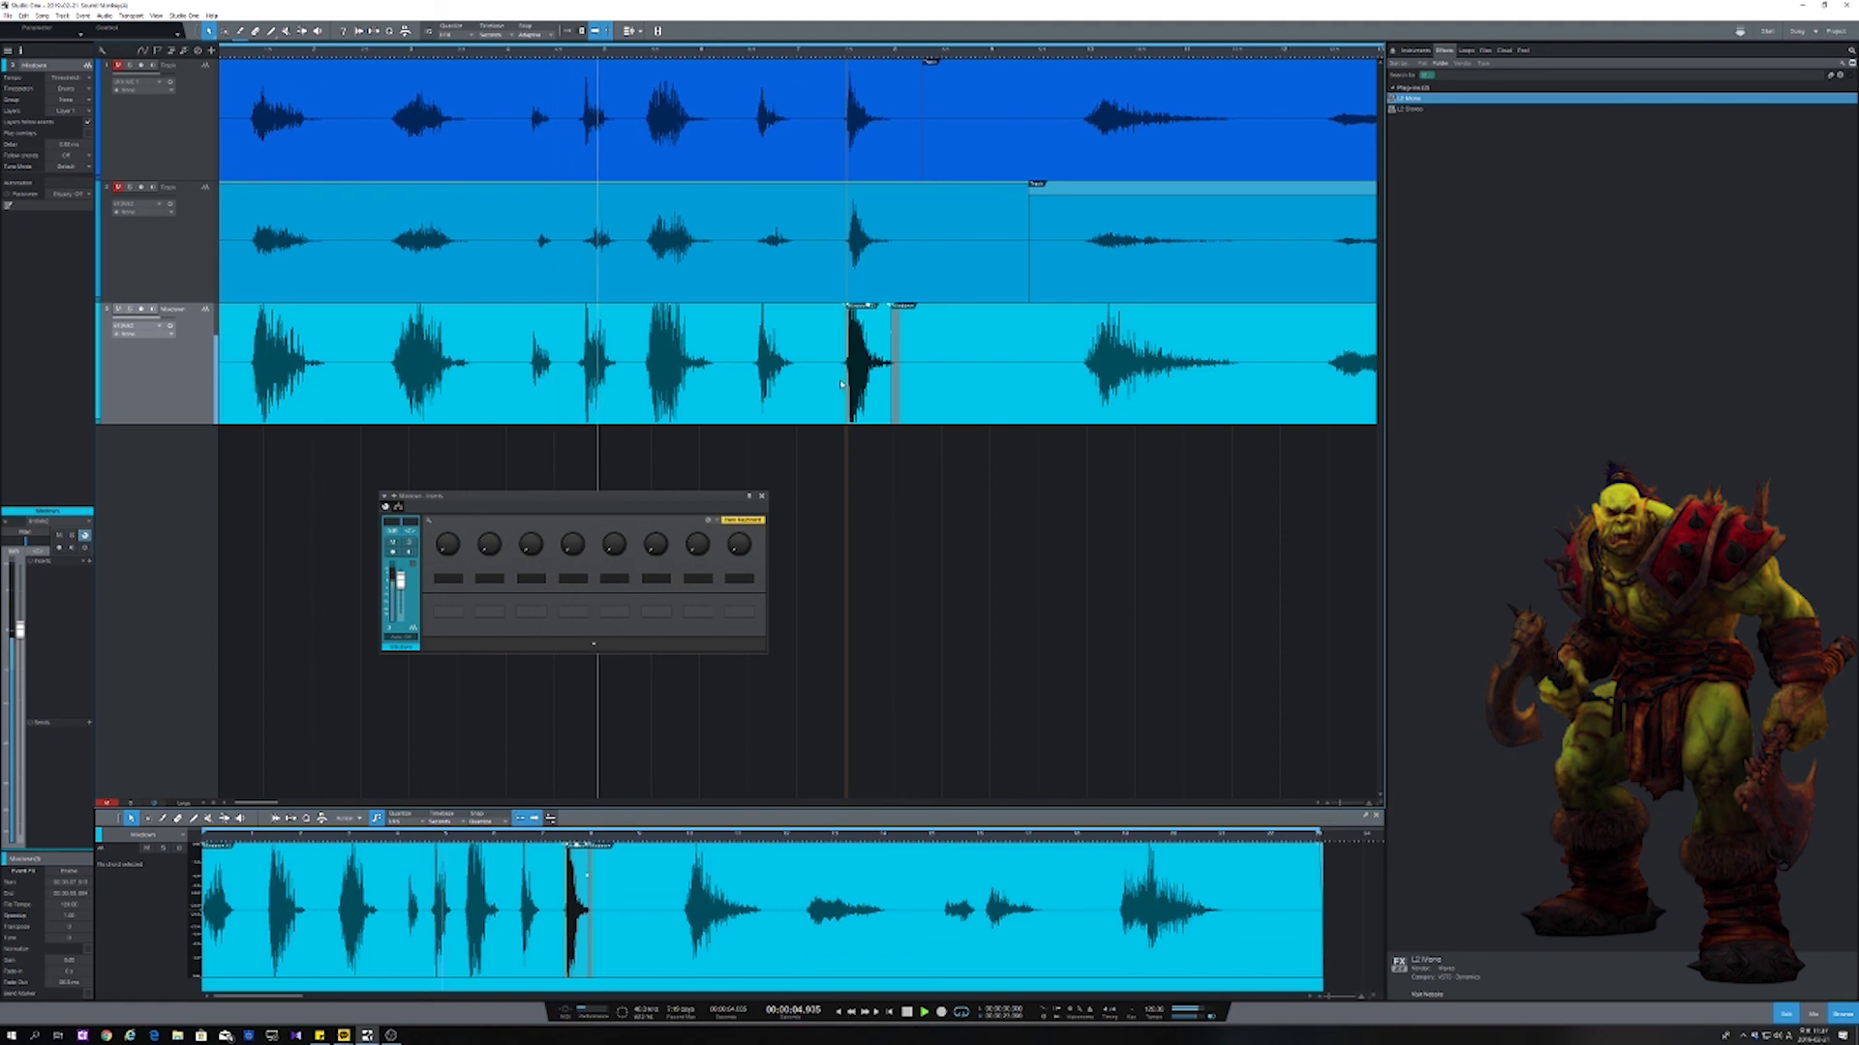
key(w)
key(e)
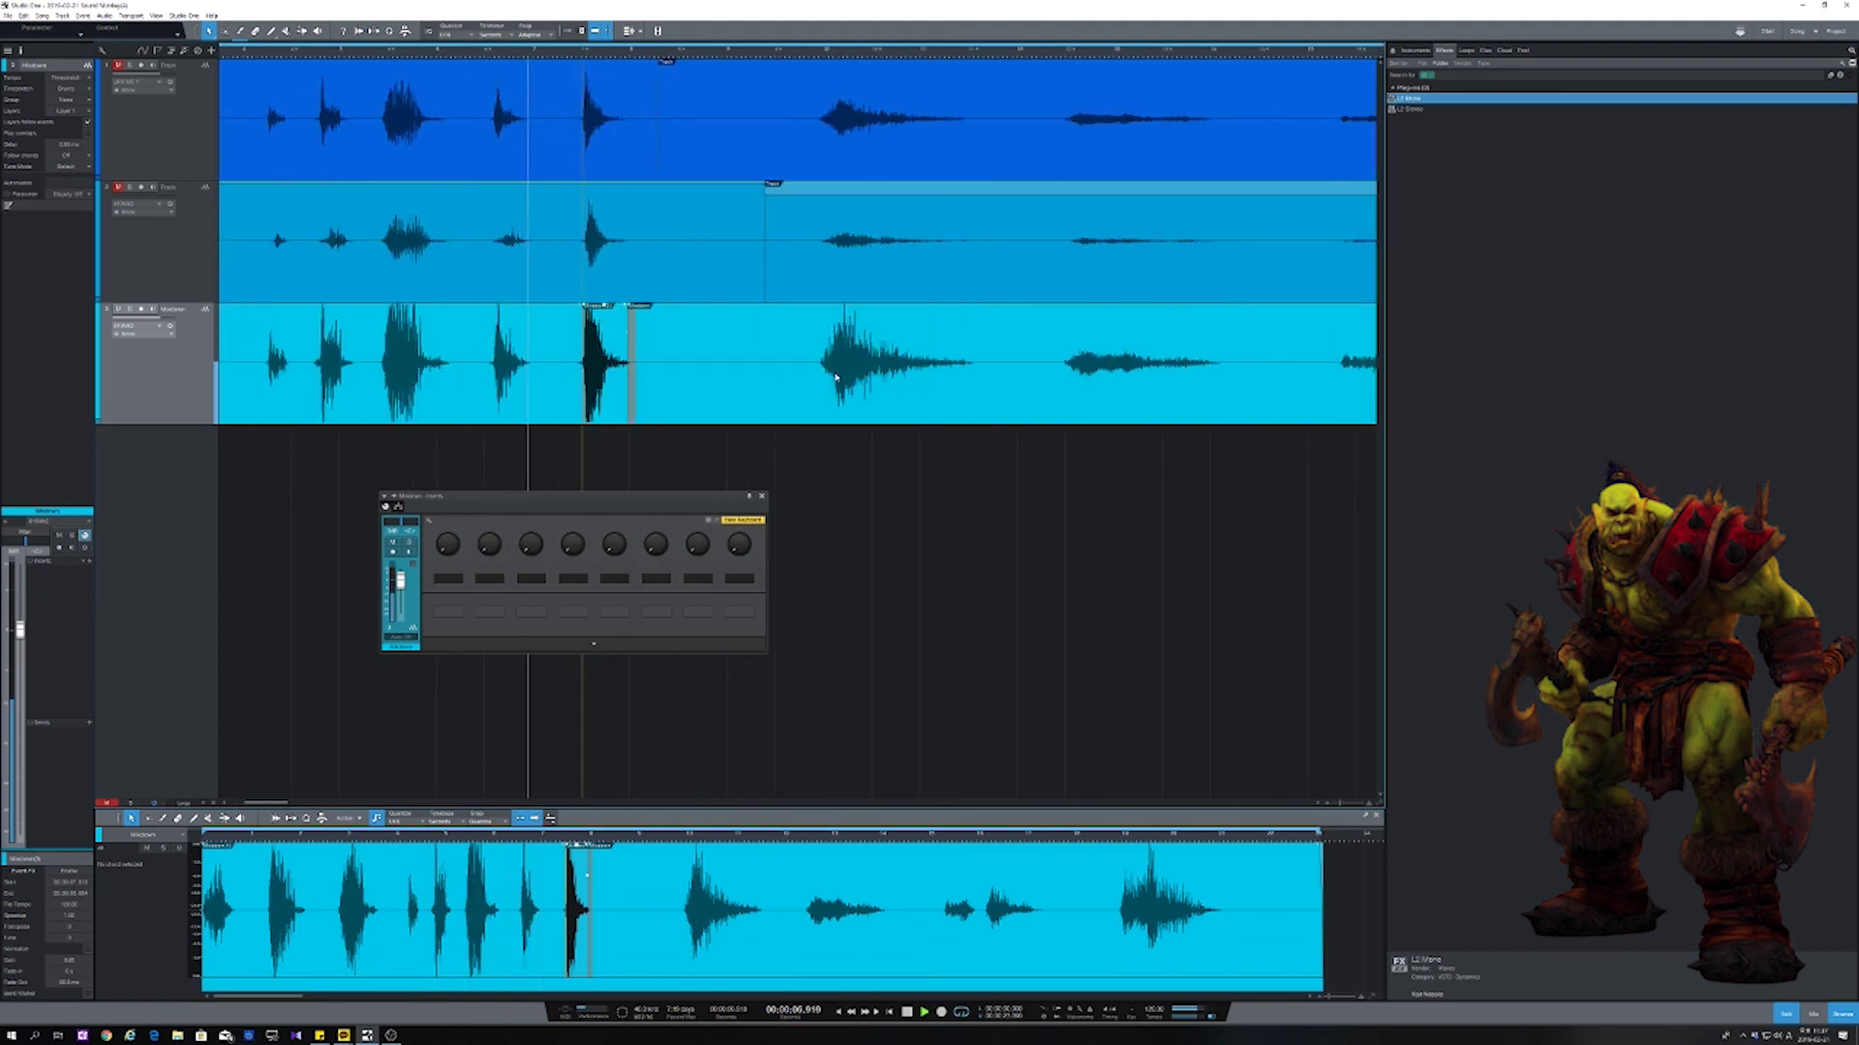
key(e)
key(w)
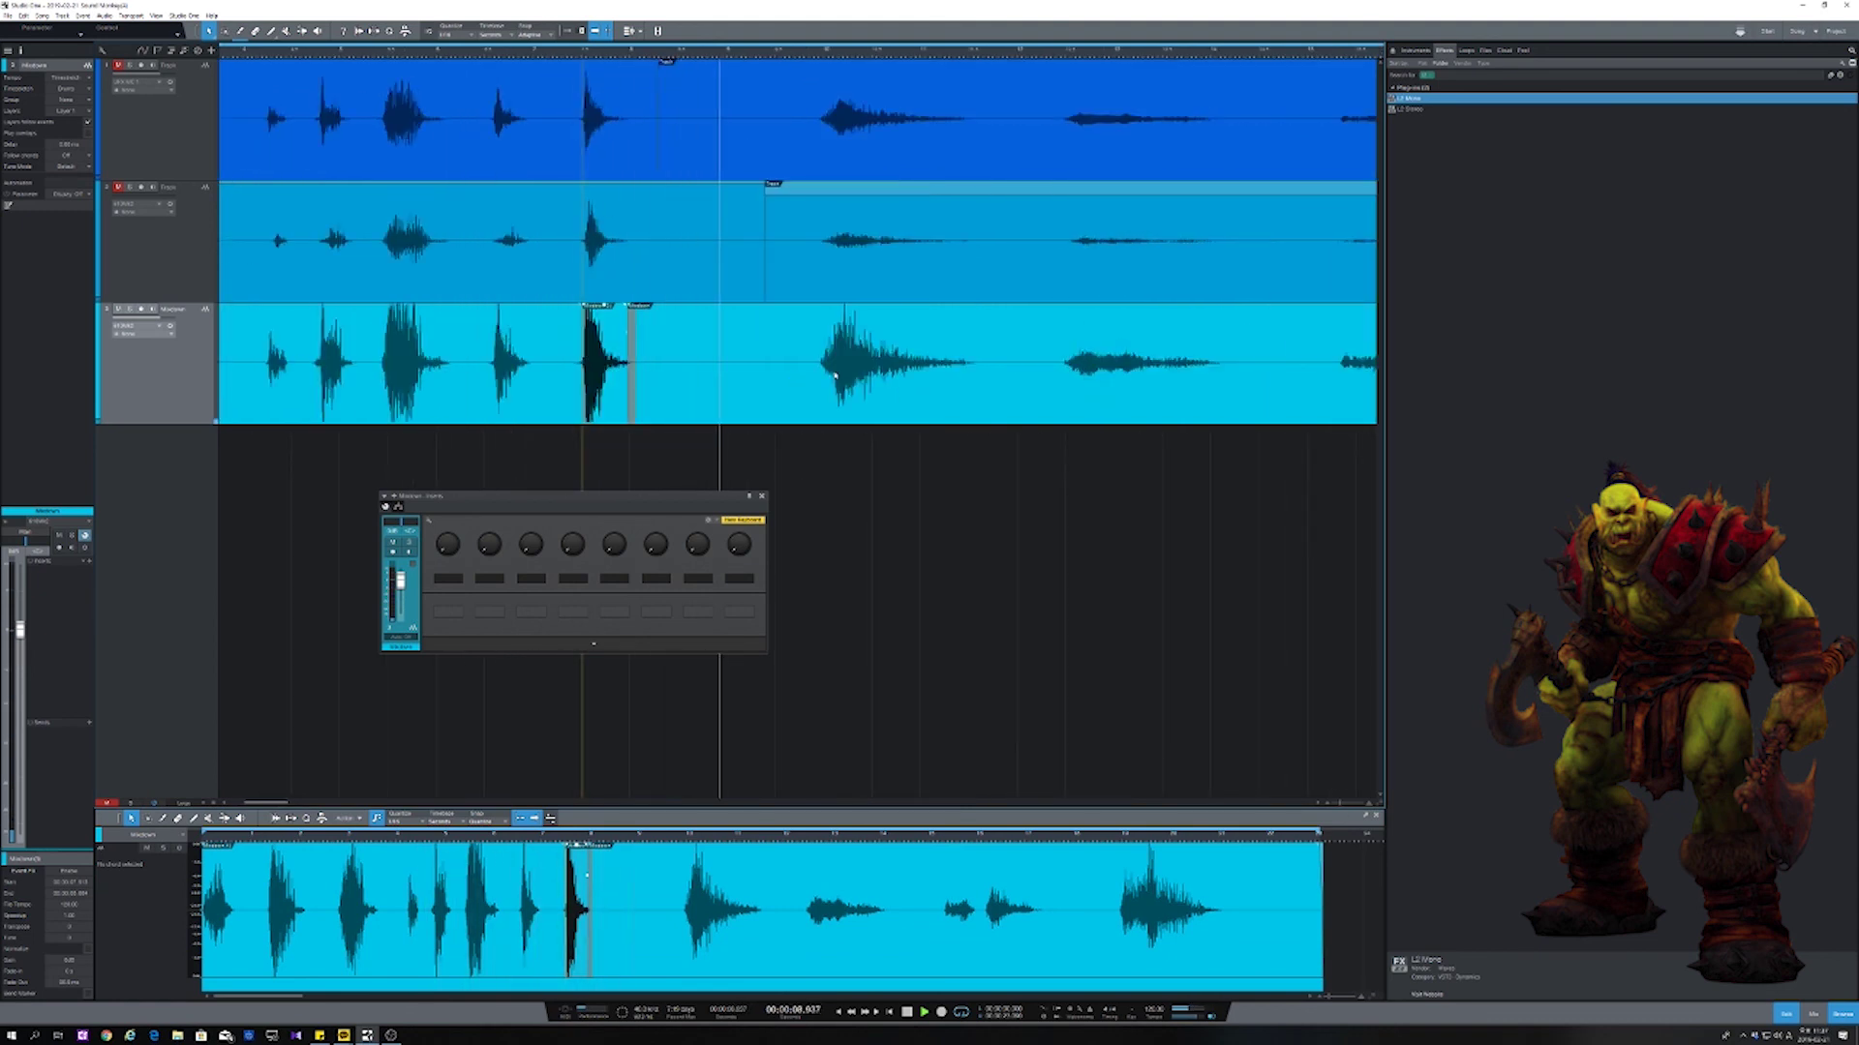
key(w)
key(w)
key(e)
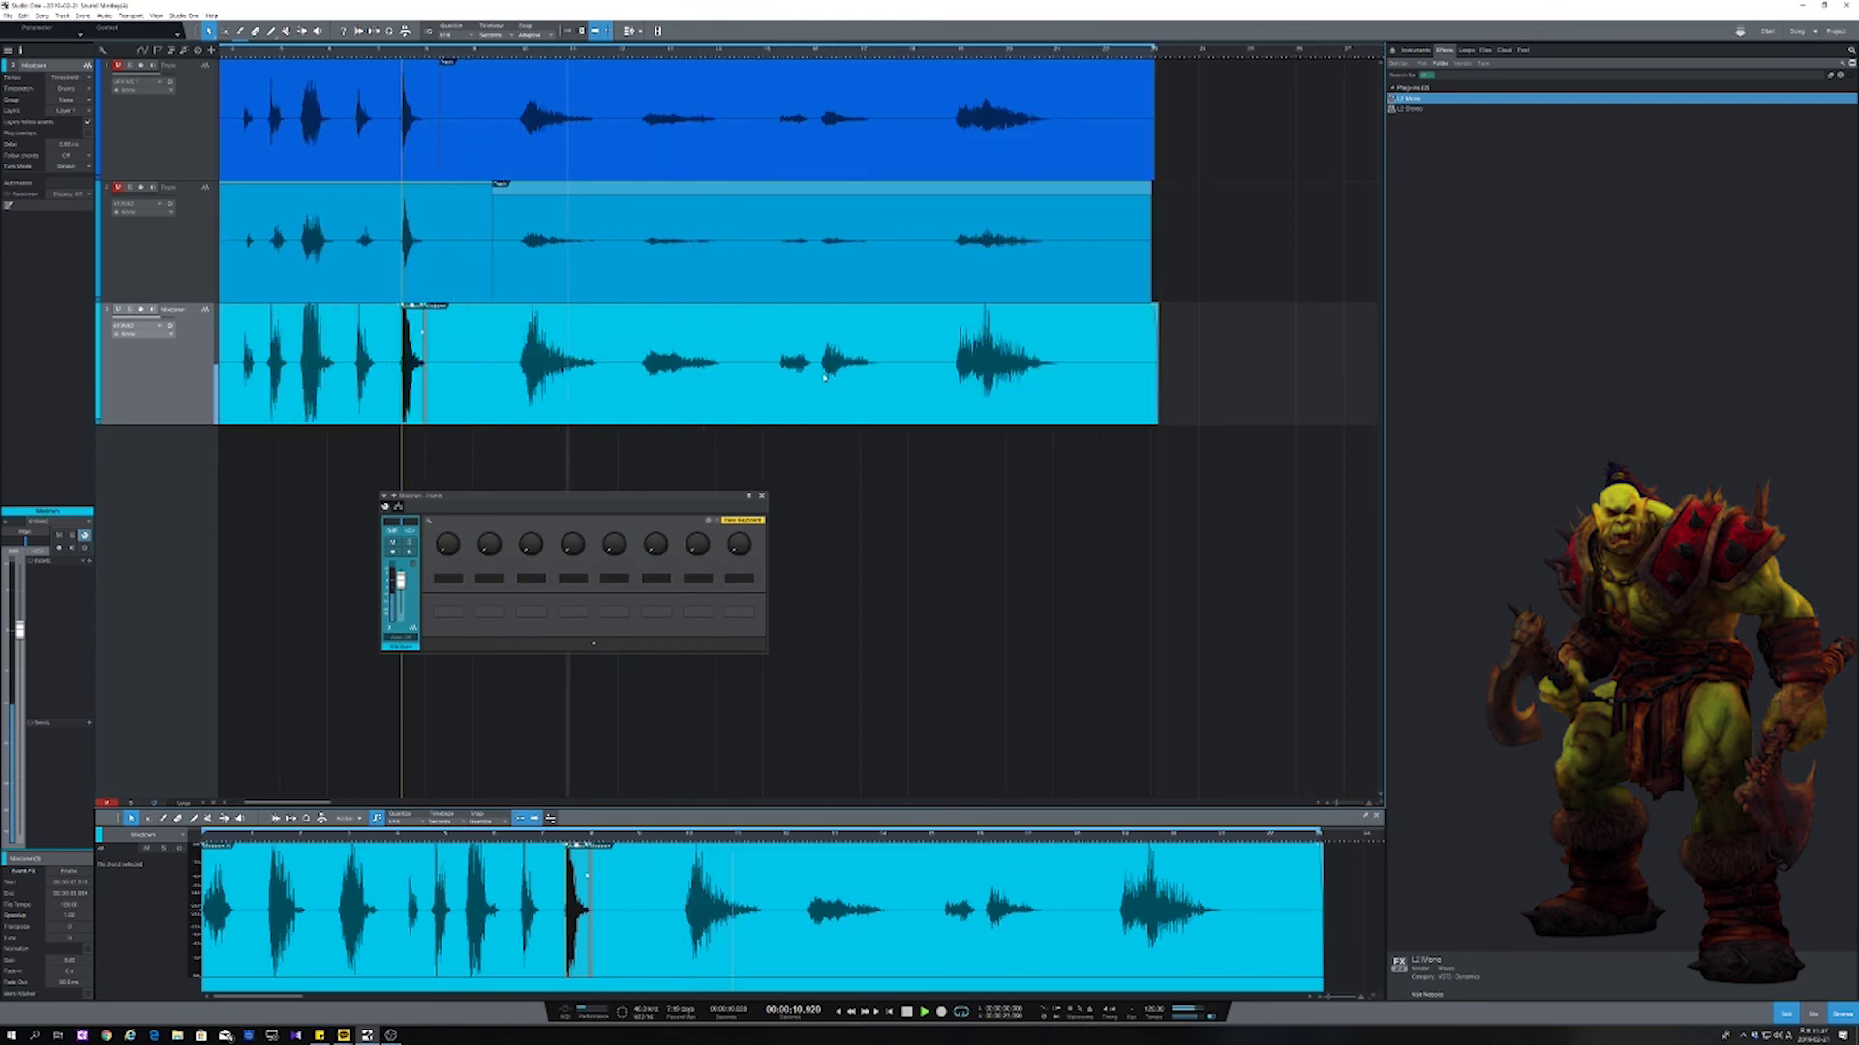